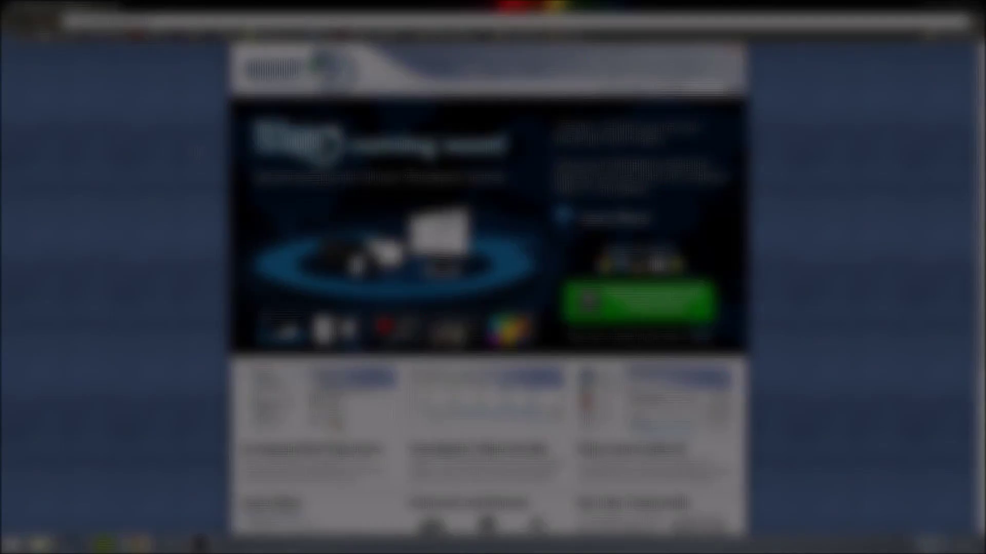
# Step: Go to the TeamSpeak 3 downloads page from the Downloads menu on teamspeak.com
pyautogui.scroll(3, 193, 146)
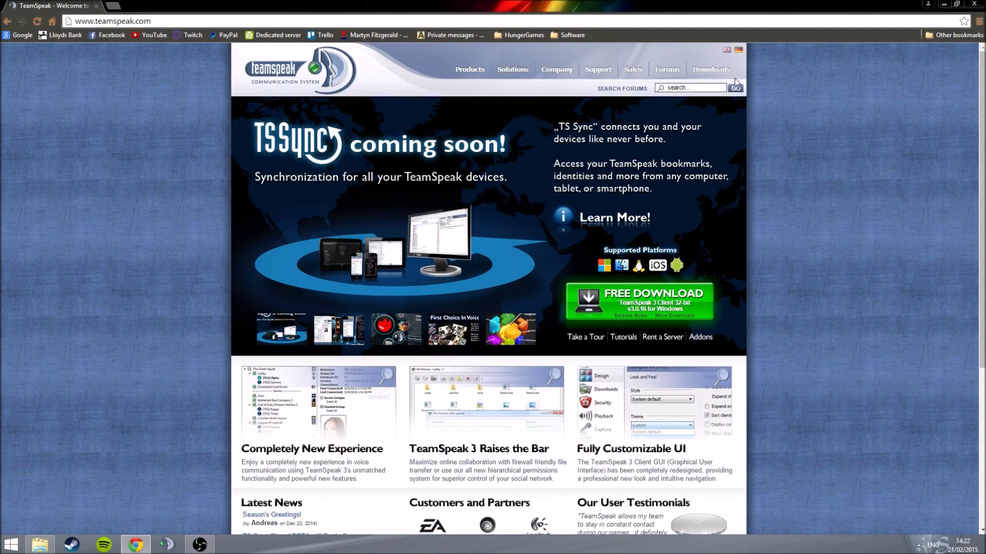
pyautogui.moveTo(598, 76)
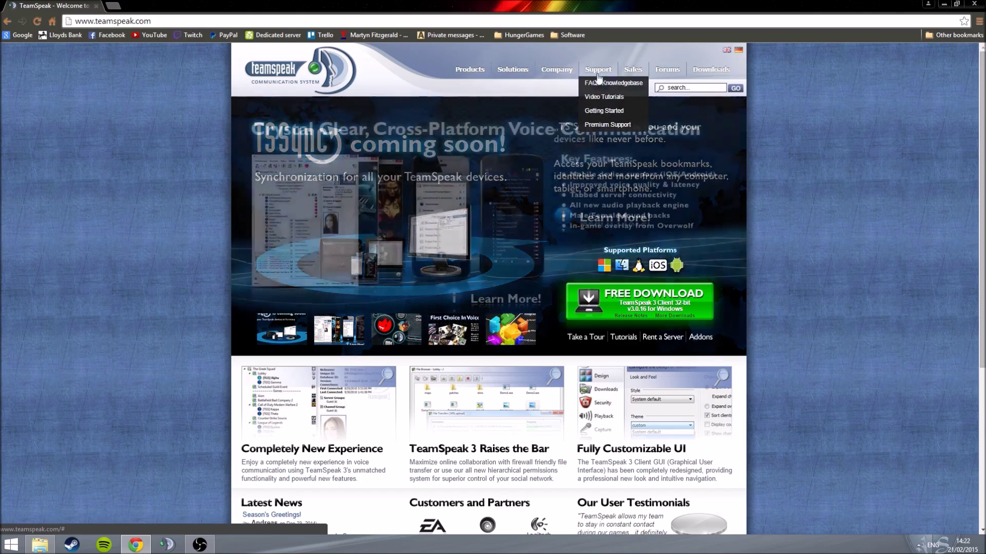
pyautogui.moveTo(700, 73)
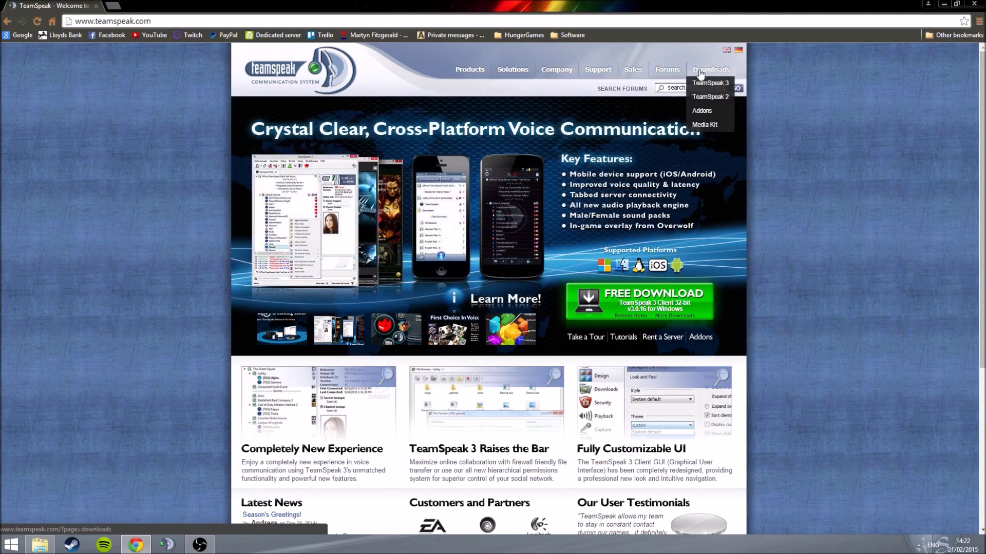
pyautogui.click(703, 88)
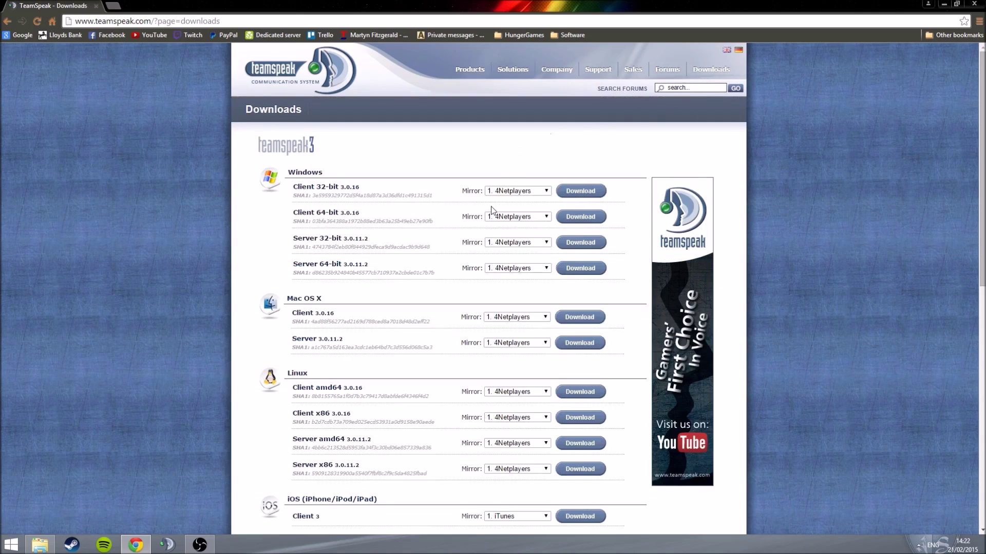
pyautogui.scroll(-3, 491, 211)
pyautogui.scroll(2, 491, 210)
pyautogui.scroll(1, 492, 211)
# Step: Download the Windows Server 64-bit 3.0.11.2 zip, accepting the licence and skipping the survey
pyautogui.click(570, 269)
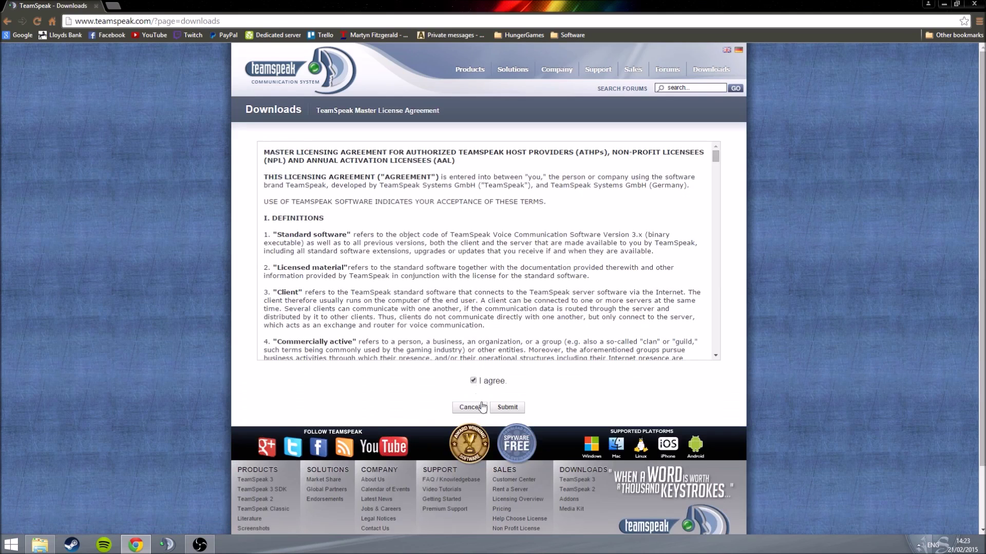
pyautogui.click(499, 408)
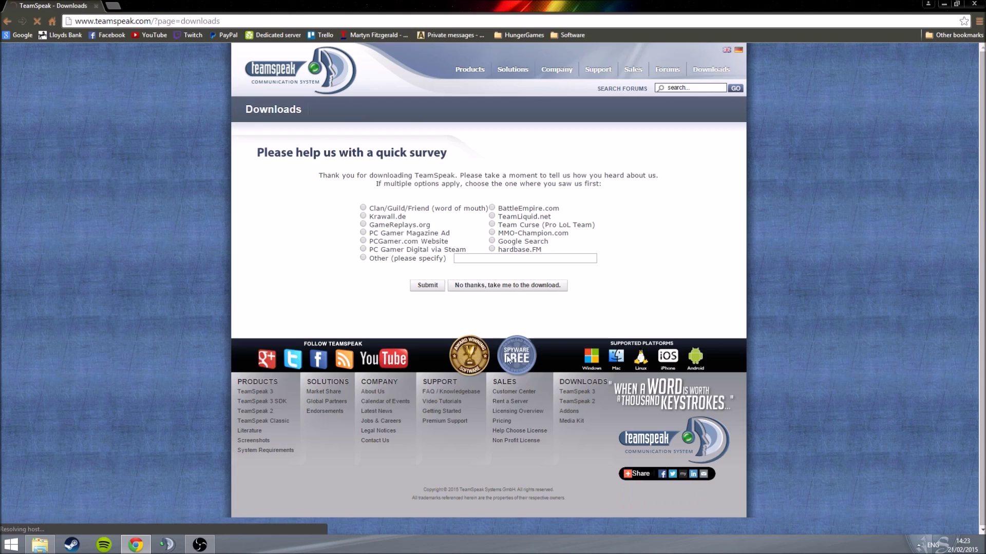
pyautogui.click(481, 287)
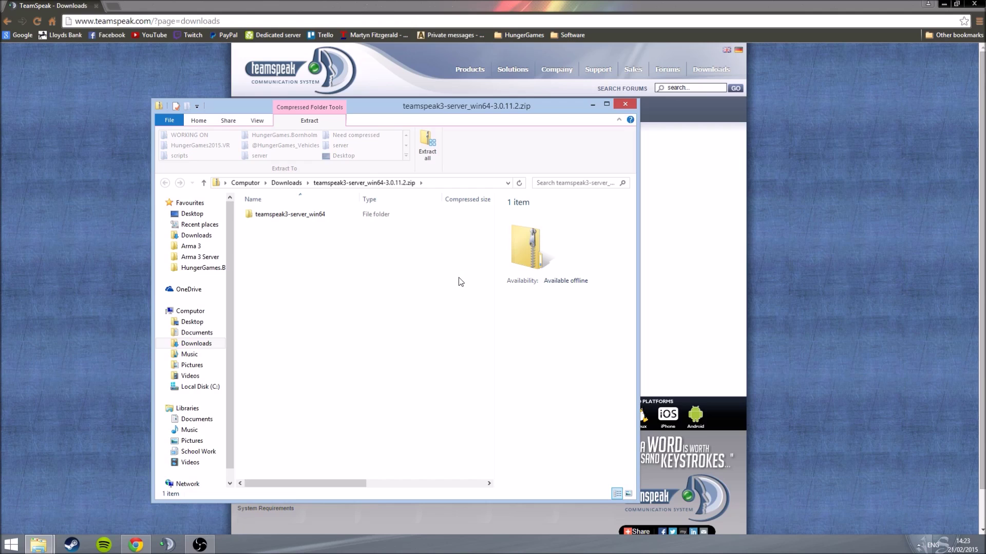
# Step: Dock the zip window on the right half and extract its contents to the Desktop
pyautogui.moveTo(435, 113); pyautogui.dragTo(525, 98)
pyautogui.doubleClick(525, 93)
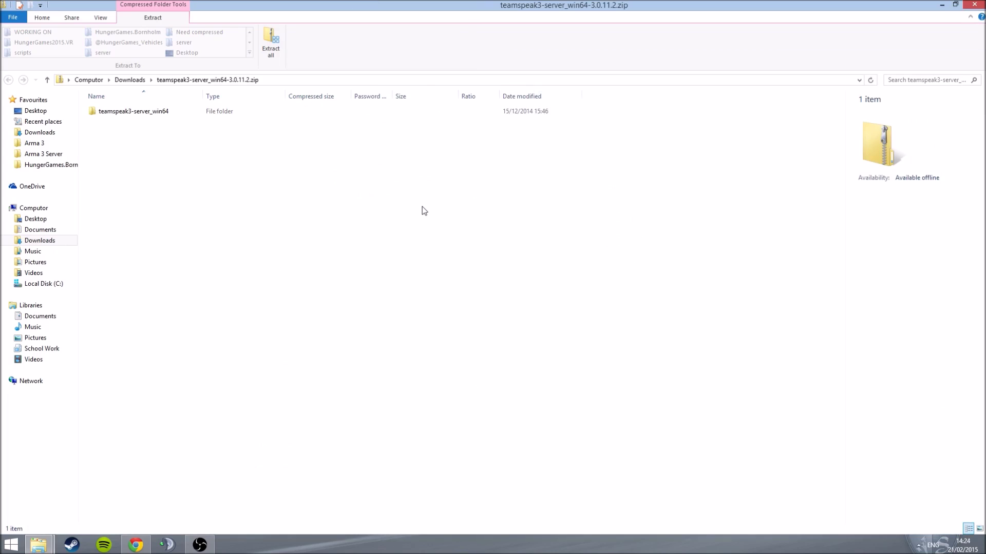
pyautogui.press('super+Right')
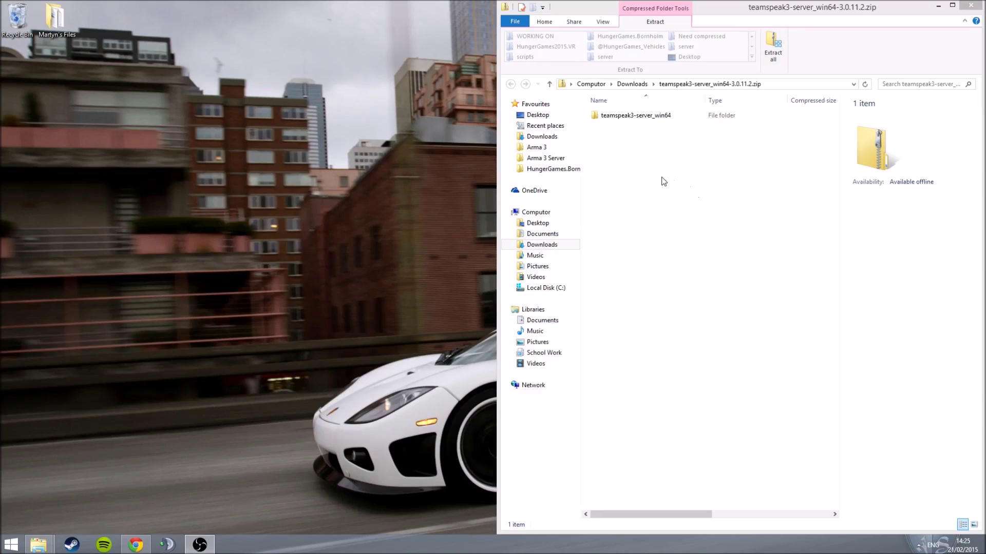
pyautogui.click(773, 55)
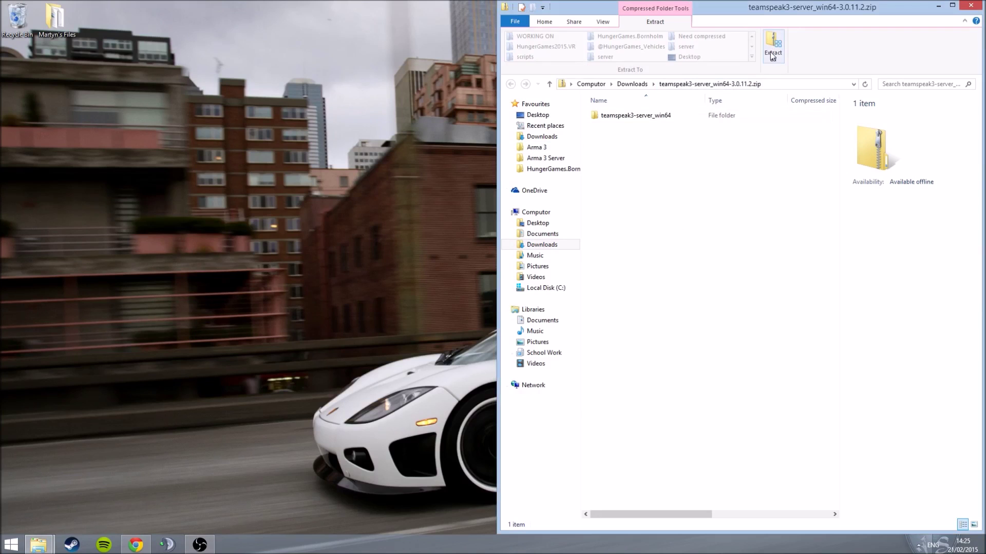
pyautogui.click(773, 56)
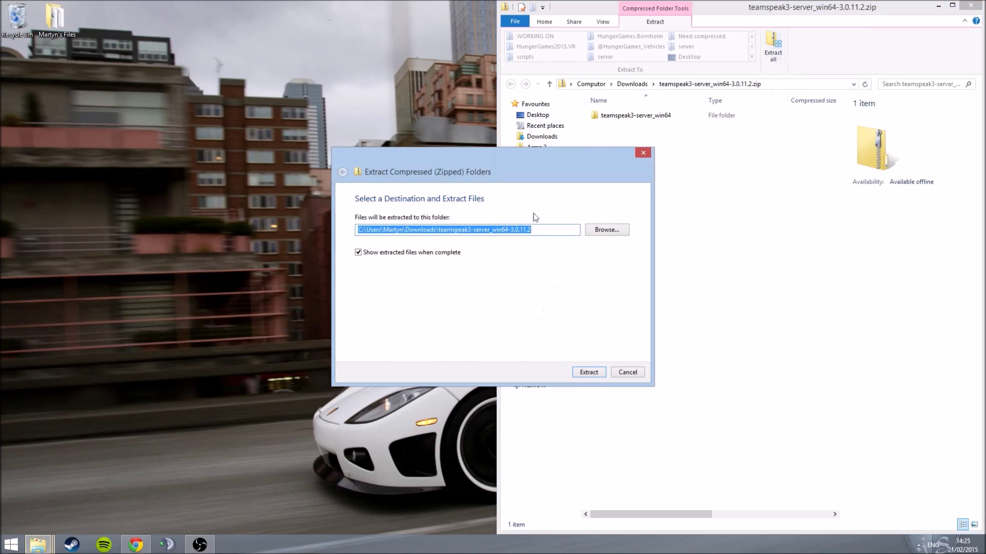
pyautogui.click(606, 230)
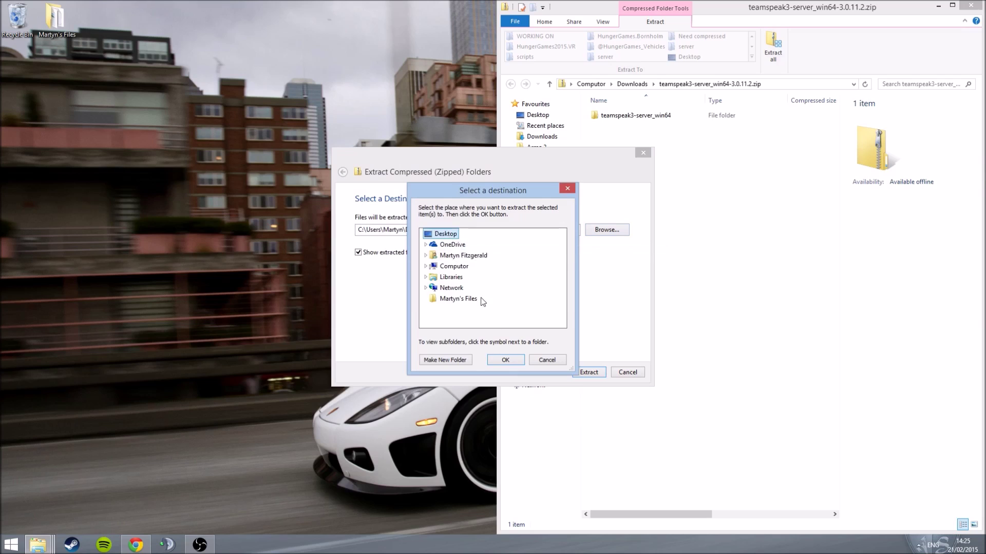
pyautogui.click(508, 362)
pyautogui.click(589, 372)
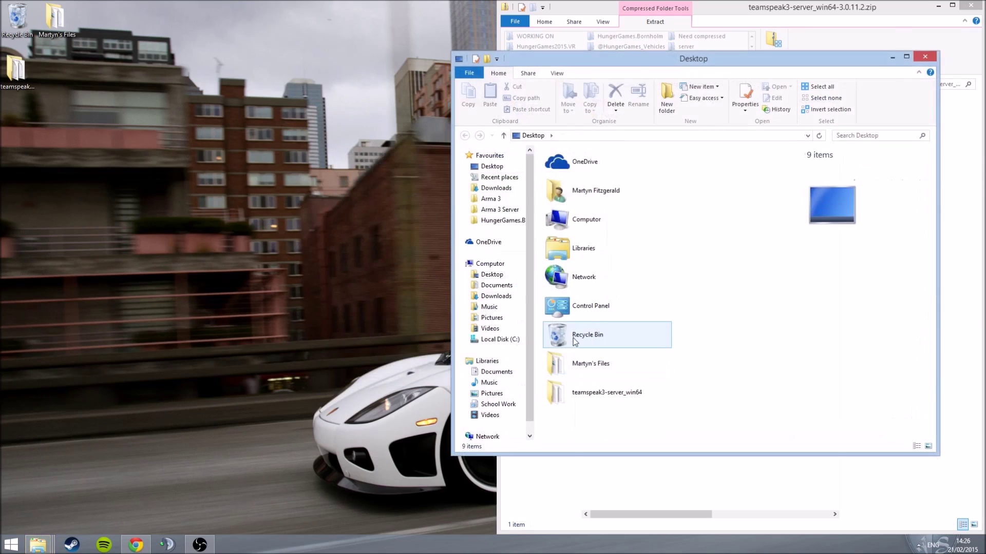
# Step: Open the extracted teamspeak3-server_win64 folder from the Desktop and dock it on the left half
pyautogui.moveTo(673, 66); pyautogui.dragTo(390, 66)
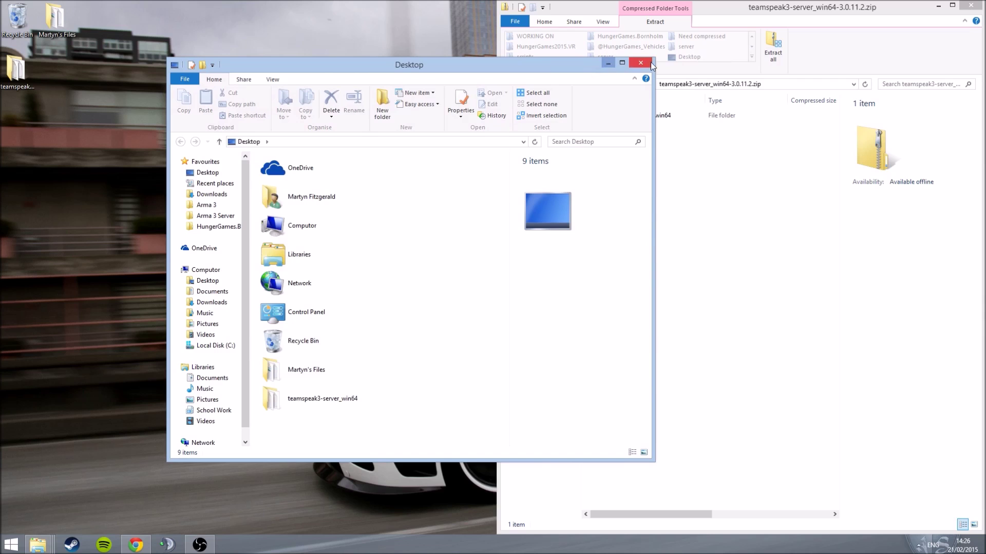
pyautogui.click(608, 59)
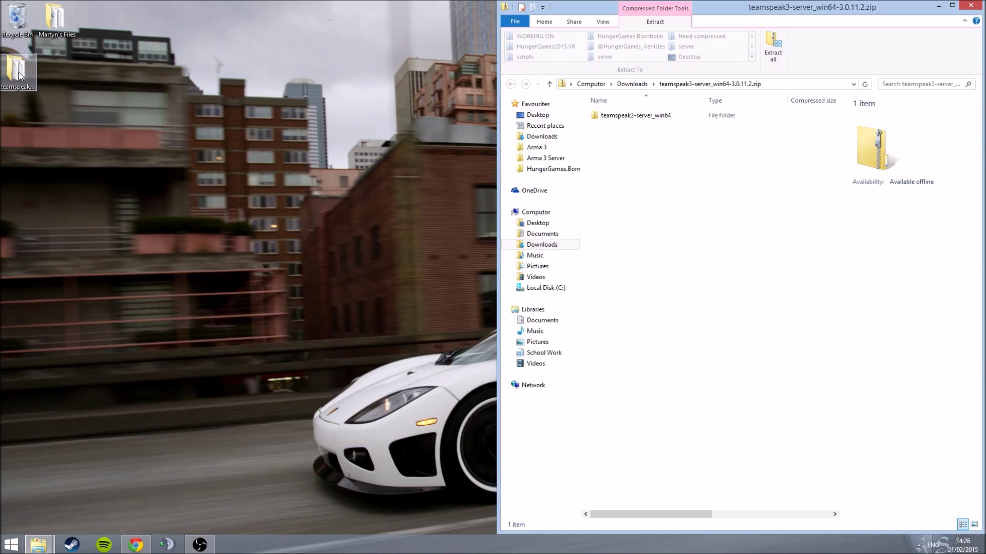
pyautogui.moveTo(22, 76); pyautogui.dragTo(171, 198)
pyautogui.doubleClick(171, 197)
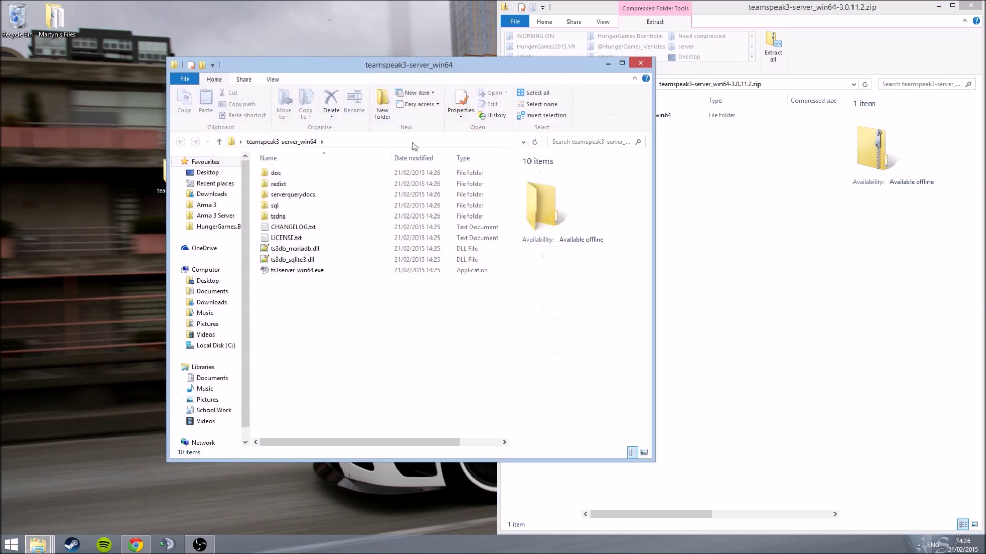
pyautogui.moveTo(402, 76); pyautogui.dragTo(232, 1)
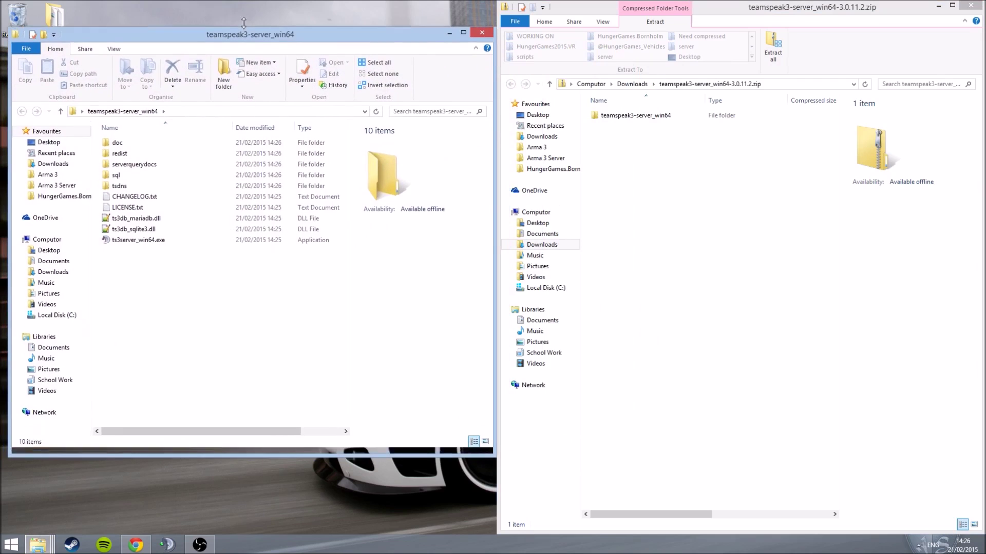
pyautogui.moveTo(12, 64); pyautogui.dragTo(2, 64)
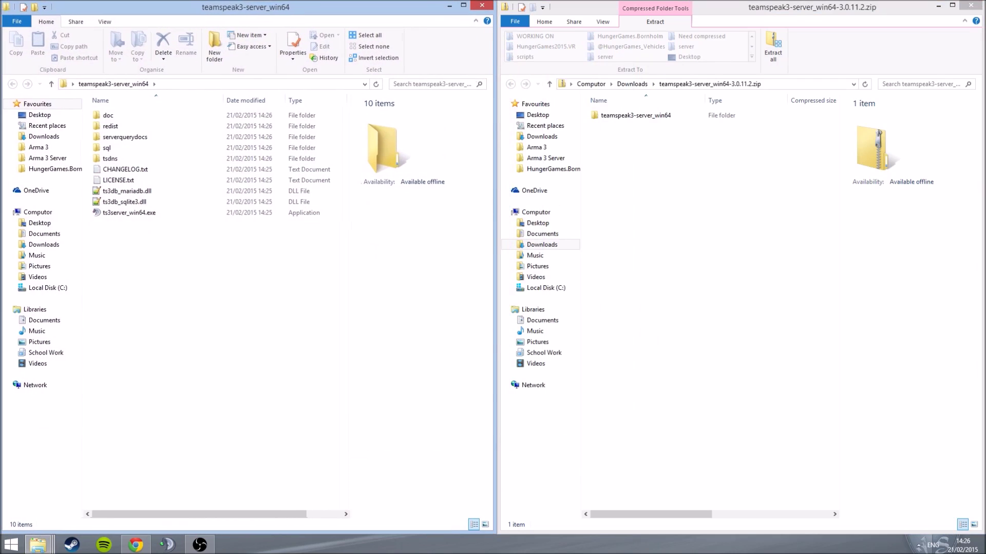
# Step: Set ts3server_win64.exe to always run as administrator, then run it to show admin login details
pyautogui.rightClick(125, 215)
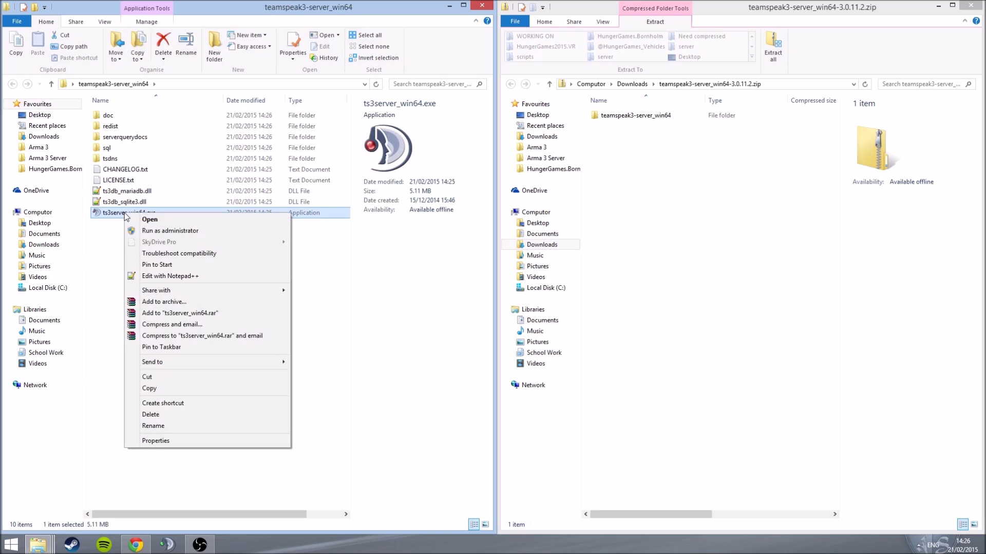
pyautogui.click(160, 440)
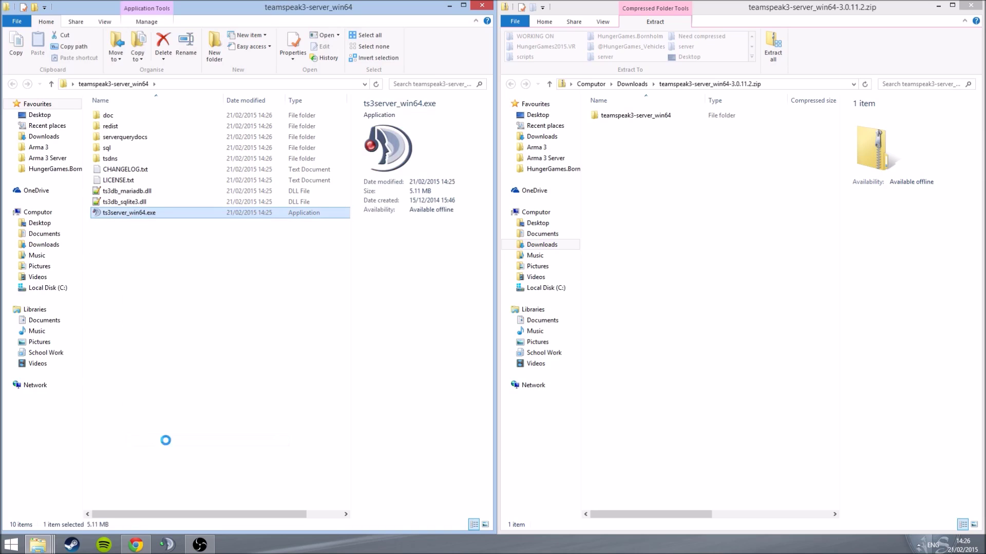
pyautogui.moveTo(220, 223); pyautogui.dragTo(372, 101)
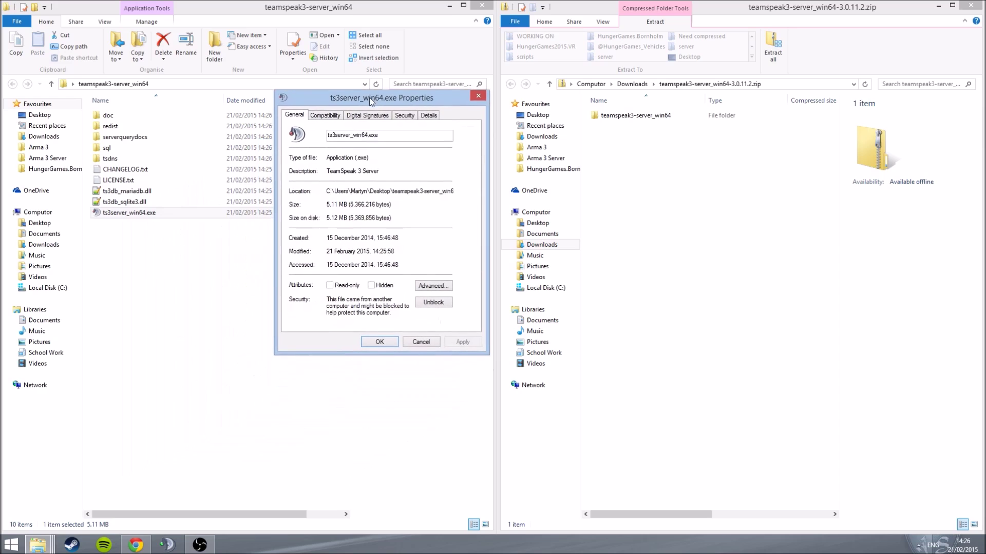
pyautogui.click(343, 118)
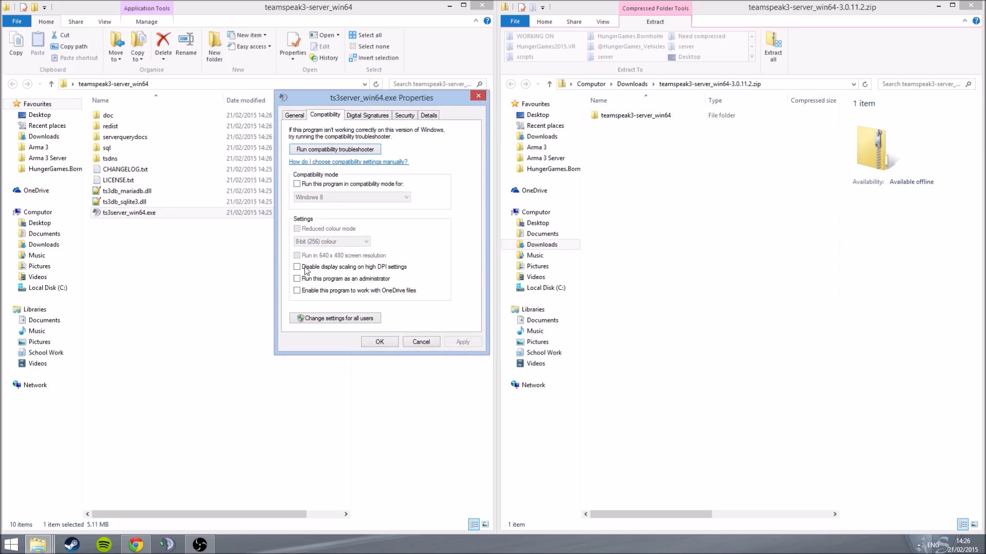
pyautogui.click(298, 279)
pyautogui.click(467, 344)
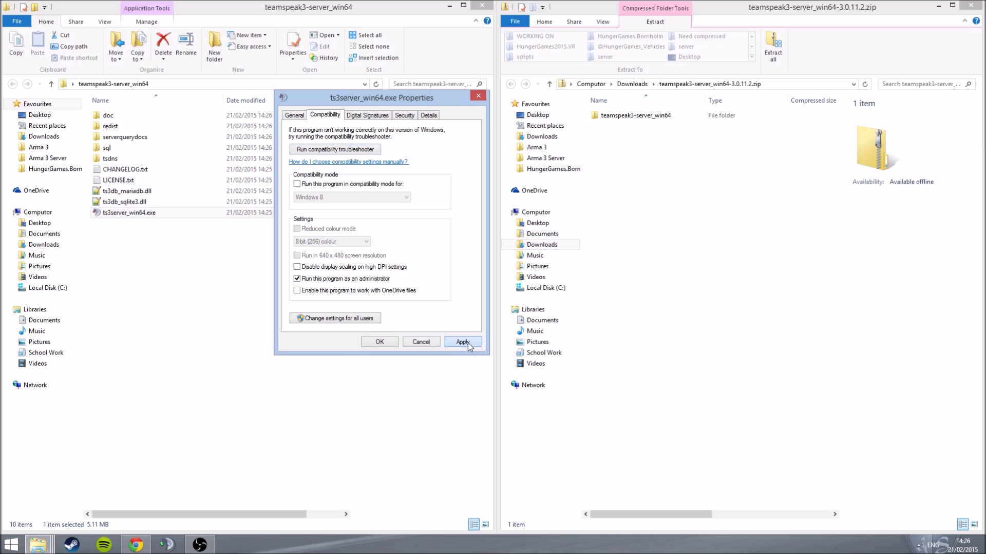
pyautogui.click(379, 342)
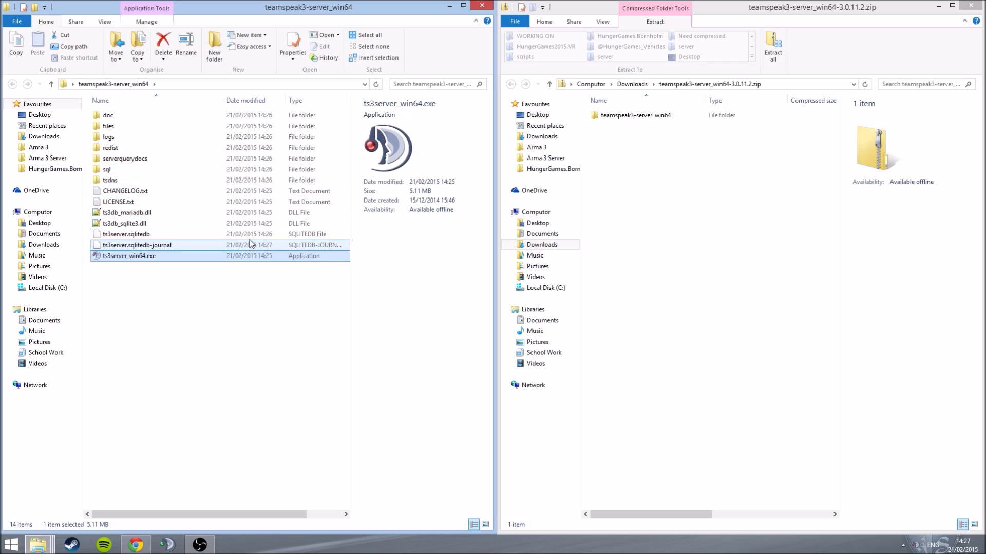
pyautogui.moveTo(493, 189); pyautogui.dragTo(327, 157)
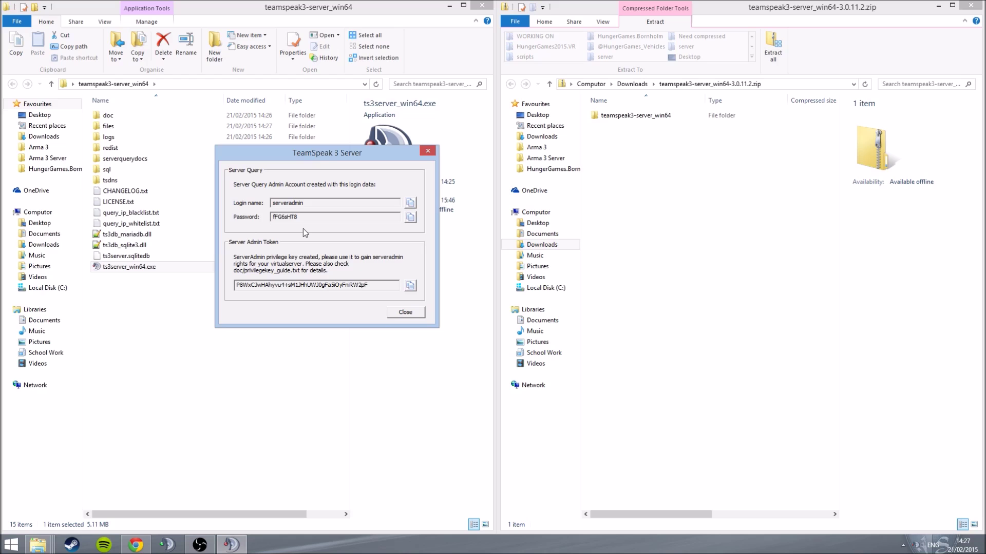
# Step: Launch Notepad from the Start screen search
pyautogui.click(11, 545)
pyautogui.write('noo')
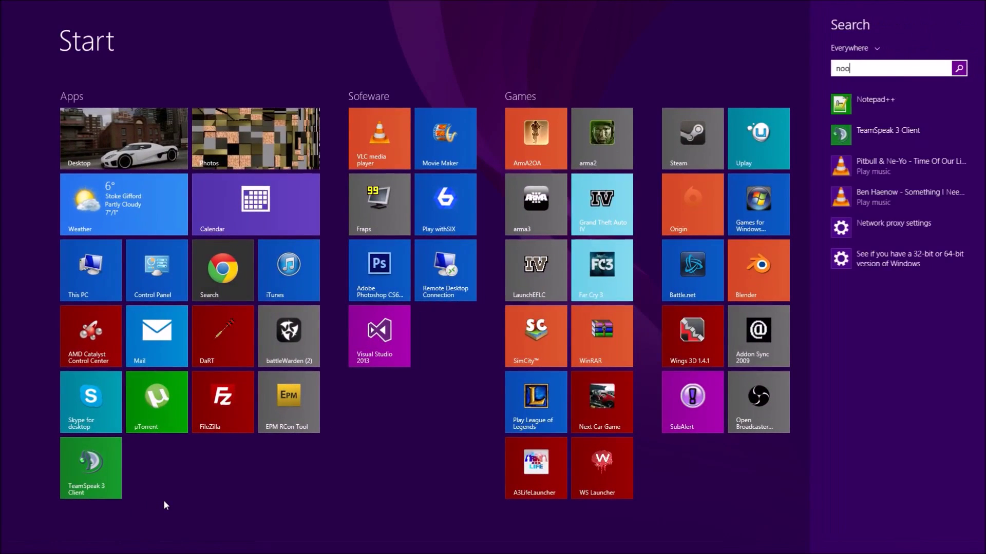
pyautogui.press('BackSpace')
pyautogui.write('tepad++')
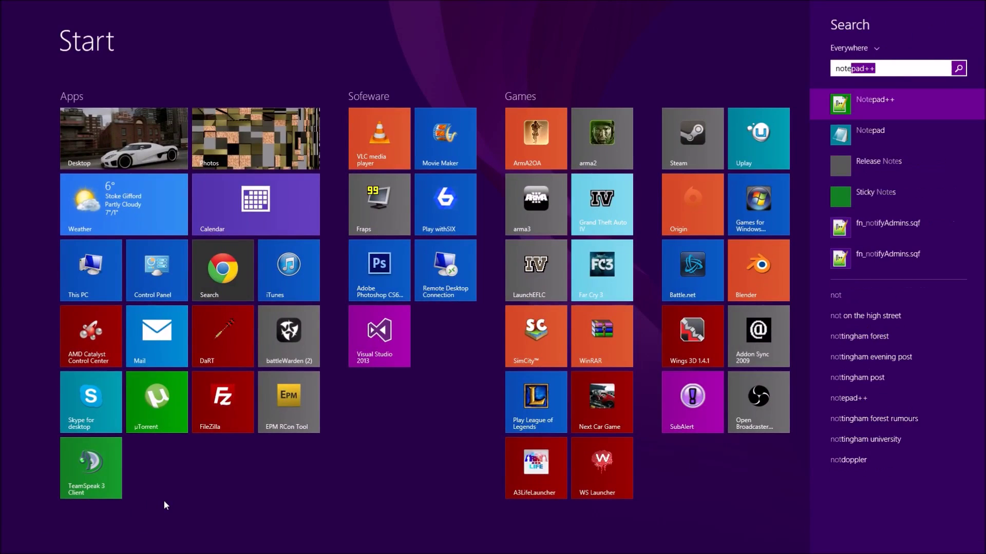
pyautogui.press('Down')
pyautogui.press('Down')
pyautogui.press('Return')
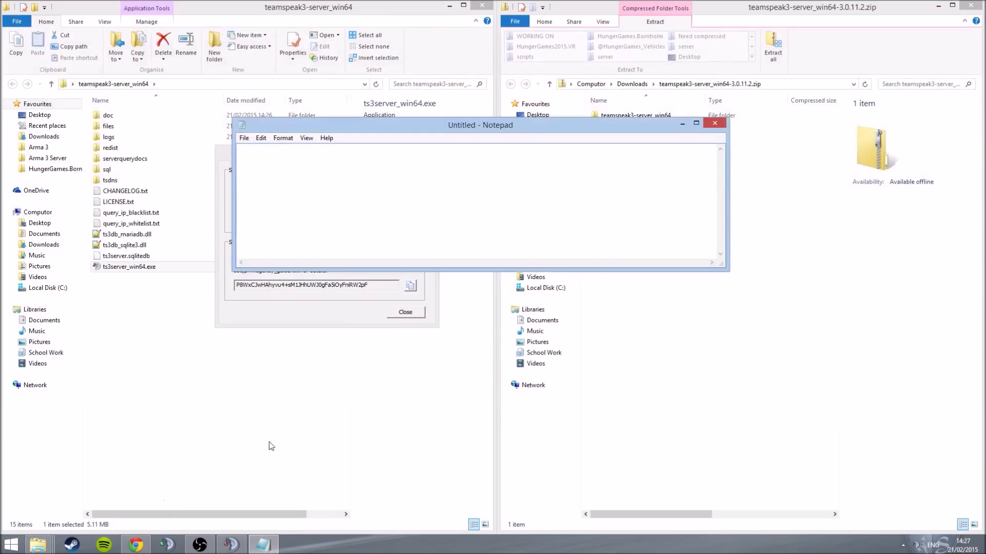
# Step: Copy the serveradmin login name from the server dialog into Notepad
pyautogui.moveTo(581, 153); pyautogui.dragTo(687, 140)
pyautogui.click(351, 202)
pyautogui.doubleClick(352, 201)
pyautogui.hotkey('ctrl', 'c')
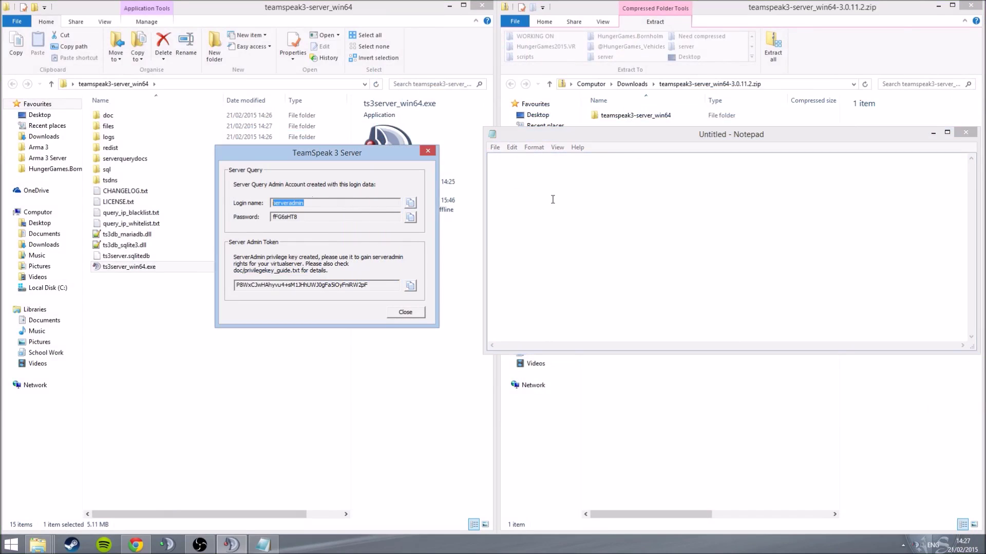
pyautogui.click(553, 198)
pyautogui.click(410, 203)
pyautogui.hotkey('alt', 'Tab')
pyautogui.hotkey('ctrl', 'v')
# Step: Copy the query admin password and the ServerAdmin token into Notepad as well
pyautogui.click(411, 217)
pyautogui.click(576, 181)
pyautogui.press('Return')
pyautogui.hotkey('ctrl', 'v')
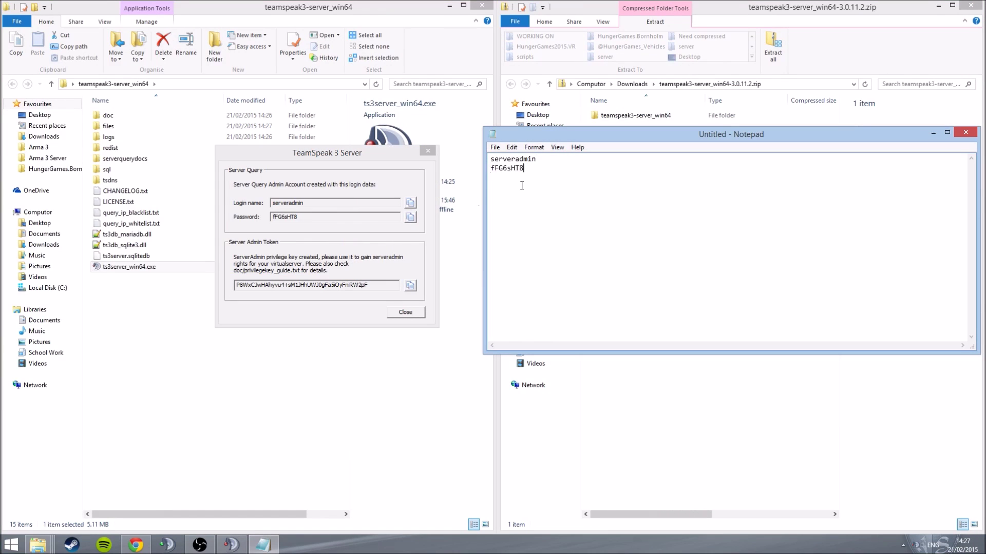
pyautogui.click(411, 286)
pyautogui.click(567, 194)
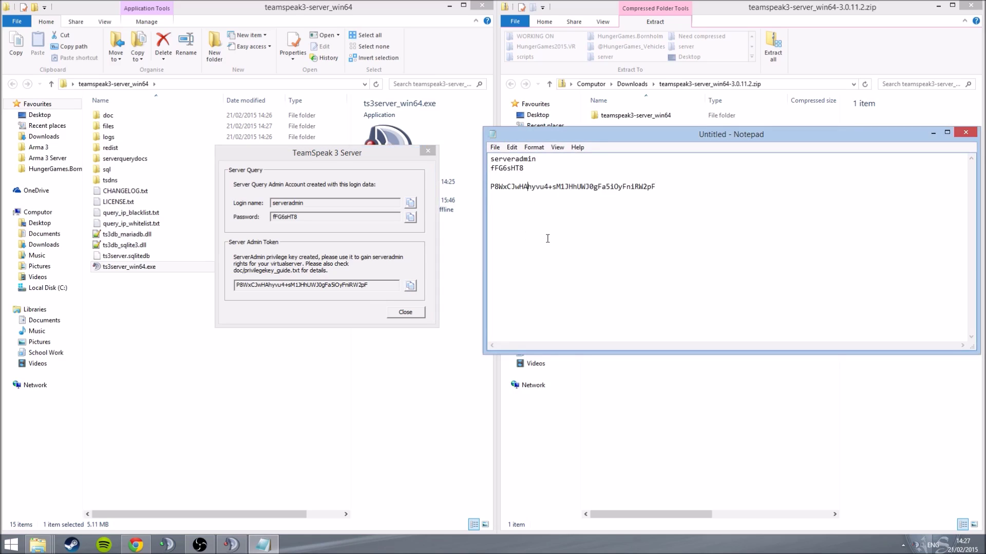
# Step: Close the login details dialog and confirm TeamSpeak 3 Server is running among background apps
pyautogui.click(934, 133)
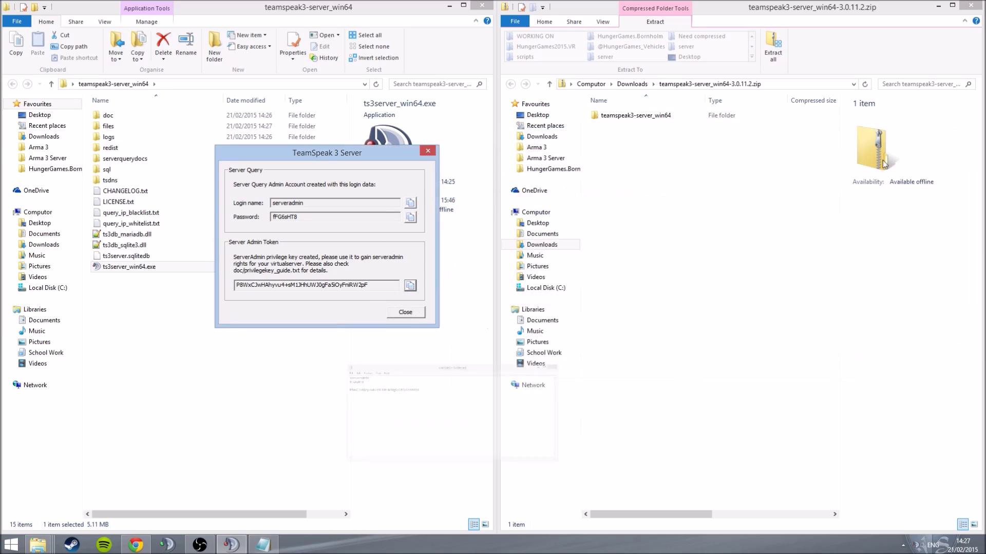
pyautogui.click(405, 312)
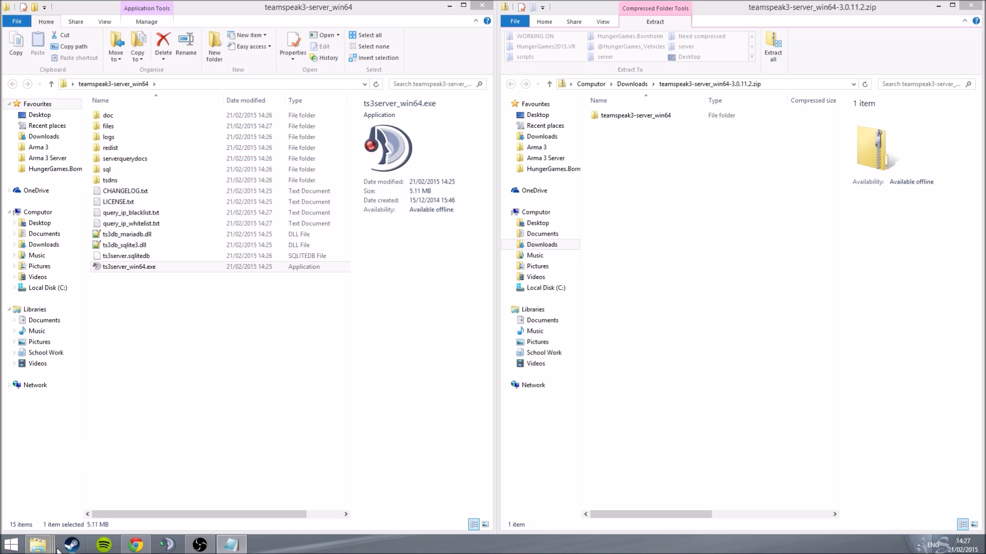
pyautogui.click(918, 549)
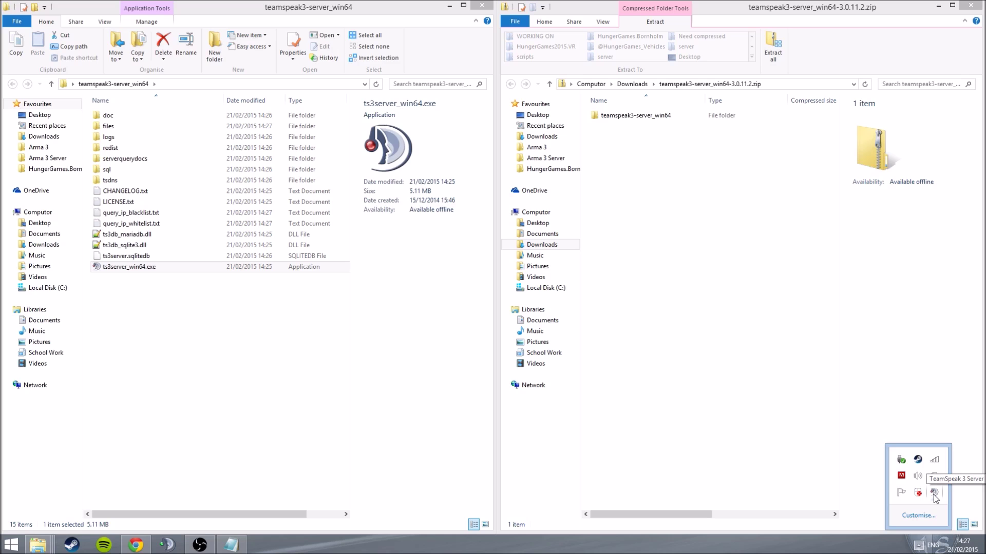
pyautogui.click(920, 548)
pyautogui.click(10, 545)
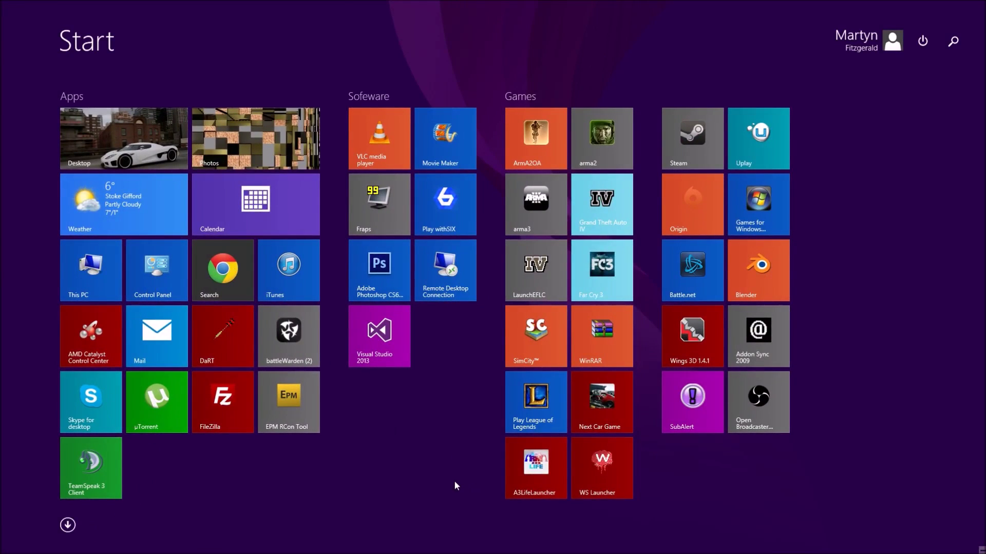
# Step: Launch TeamSpeak 3 Client by searching 'team' and open Connections > Connect
pyautogui.write('teamSpeak 3 Client')
pyautogui.press('Return')
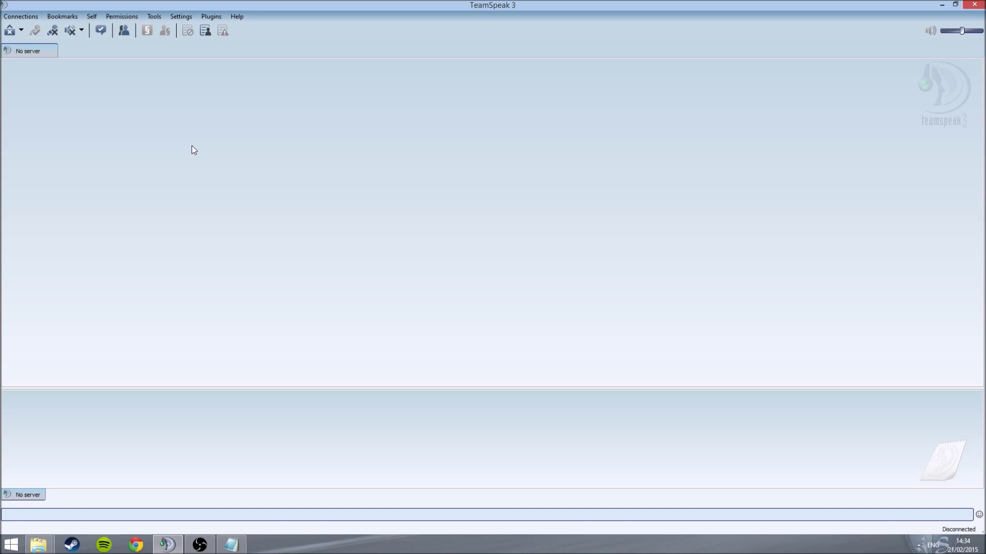
pyautogui.click(20, 14)
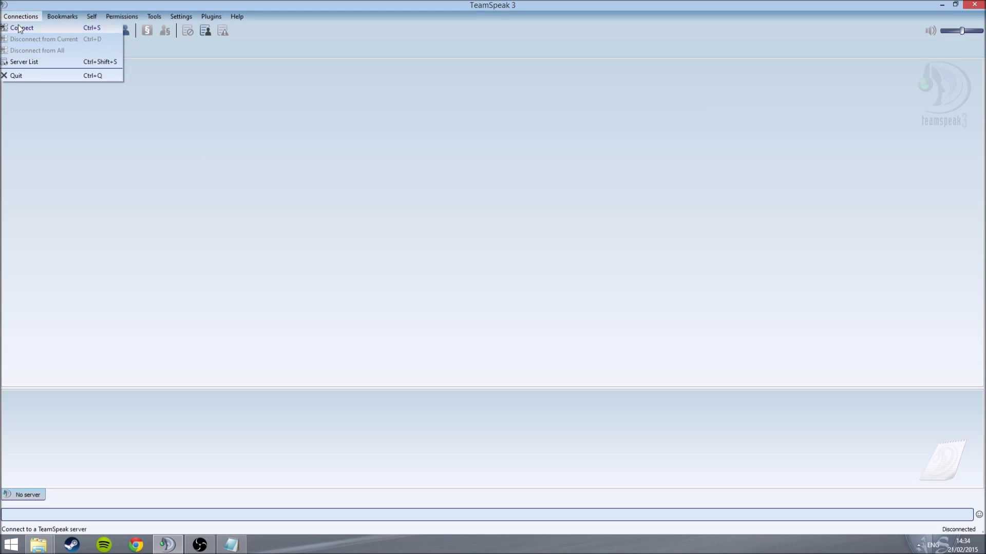
pyautogui.click(19, 29)
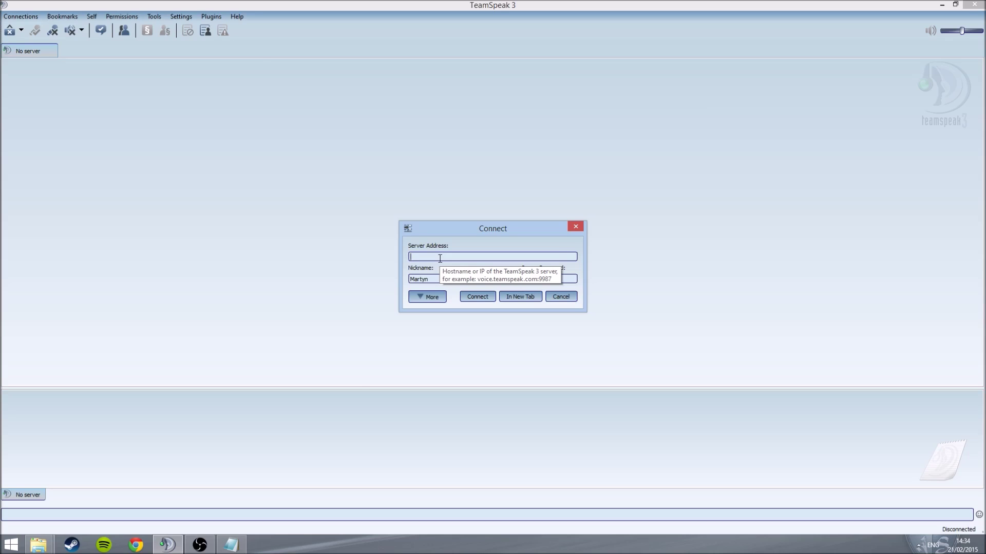
# Step: Search 'ip' in the browser and copy the public IP address shown
pyautogui.click(137, 545)
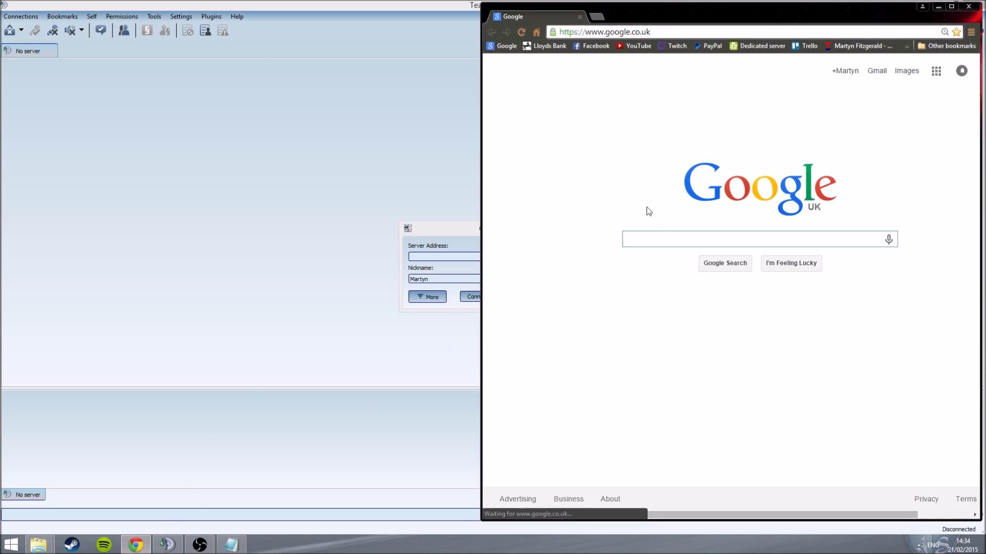
pyautogui.write('ip')
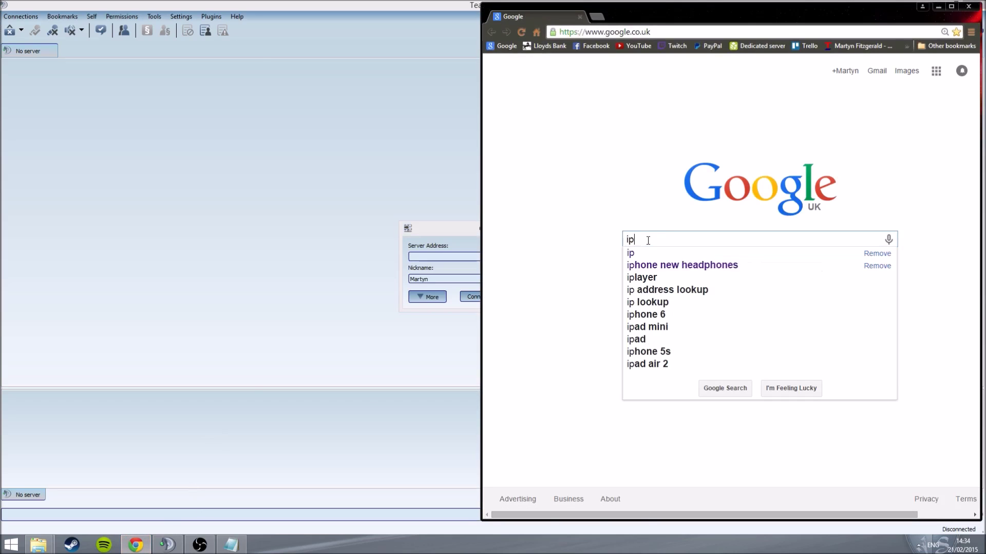
pyautogui.press('Return')
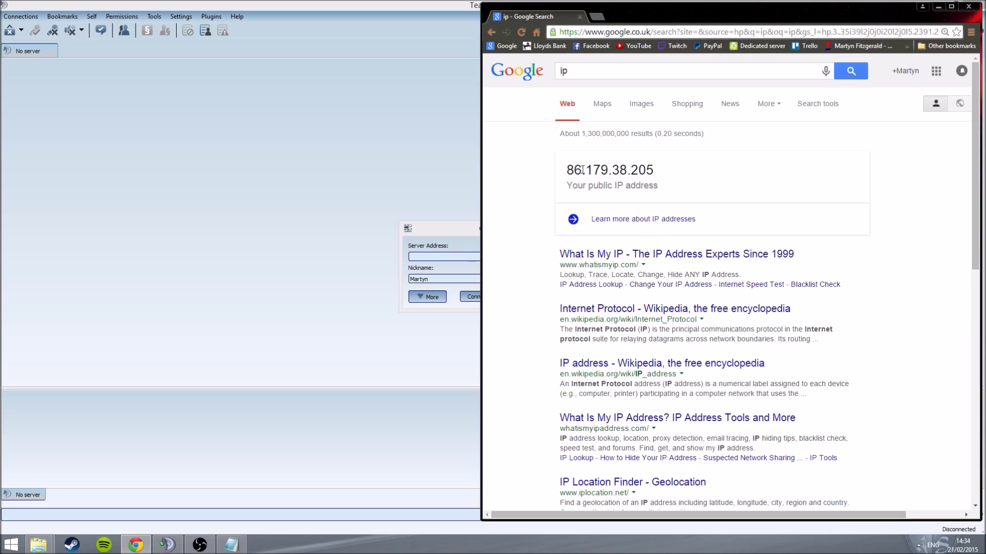
pyautogui.moveTo(565, 172); pyautogui.dragTo(688, 172)
pyautogui.hotkey('ctrl', 'c')
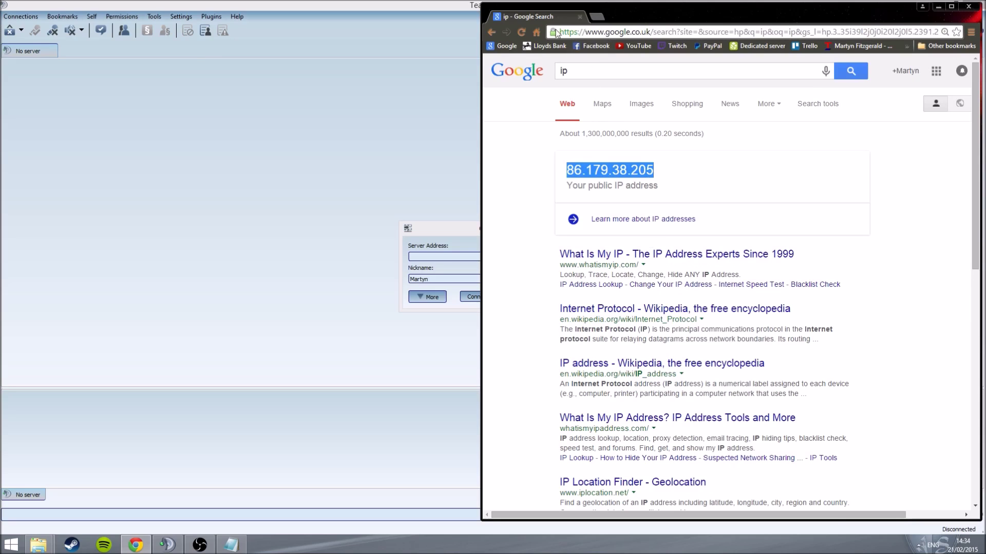
pyautogui.hotkey('alt', 'Tab')
# Step: Connect the client to server address localhost instead of the pasted IP
pyautogui.click(517, 257)
pyautogui.hotkey('ctrl', 'v')
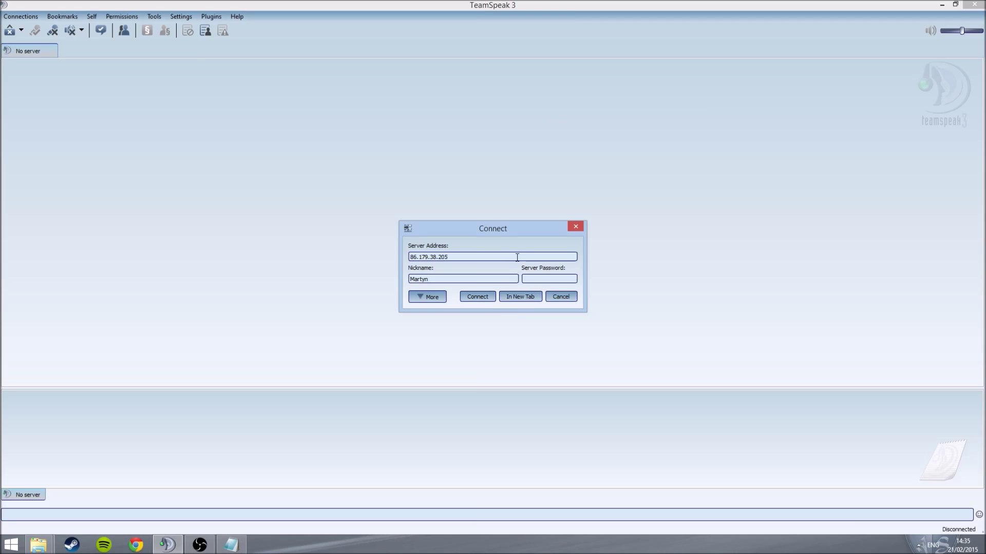
pyautogui.press('BackSpace')
pyautogui.press('BackSpace')
pyautogui.press('BackSpace')
pyautogui.press('BackSpace')
pyautogui.press('BackSpace')
pyautogui.press('BackSpace')
pyautogui.press('BackSpace')
pyautogui.press('BackSpace')
pyautogui.press('BackSpace')
pyautogui.press('BackSpace')
pyautogui.press('BackSpace')
pyautogui.press('BackSpace')
pyautogui.press('BackSpace')
pyautogui.write('localhos')
pyautogui.press('Return')
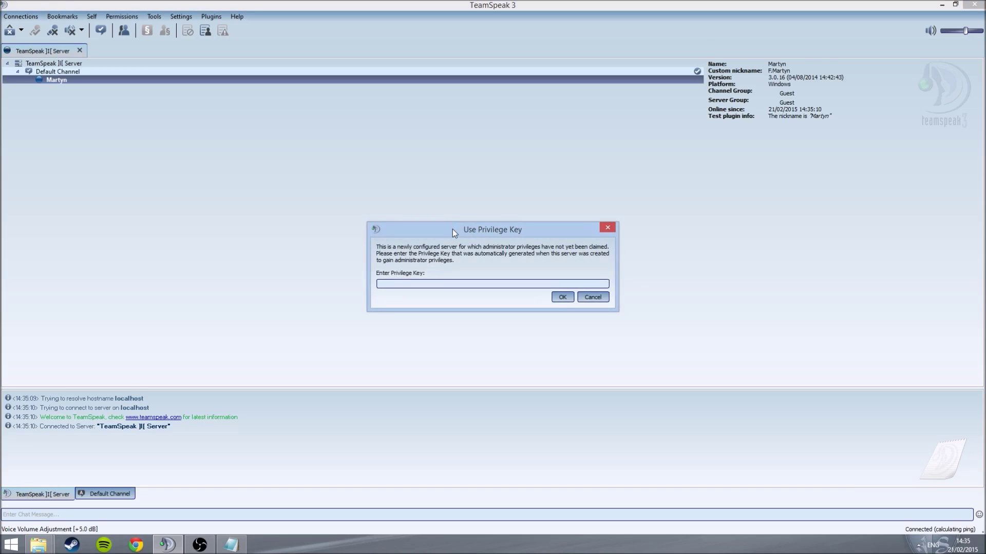
# Step: Paste the privilege key saved in Notepad into the Use Privilege Key prompt and accept it
pyautogui.click(232, 546)
pyautogui.moveTo(661, 190); pyautogui.dragTo(479, 184)
pyautogui.hotkey('ctrl', 'c')
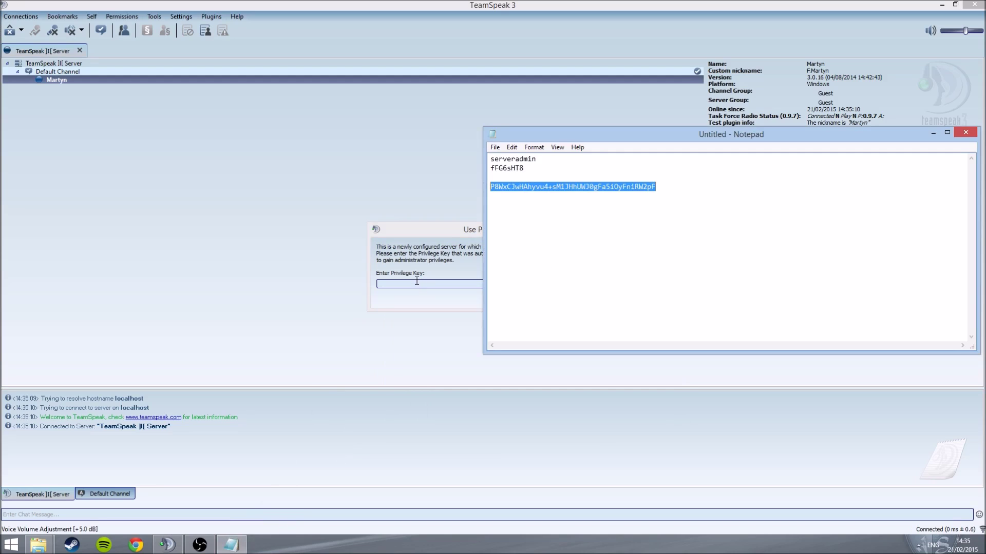
pyautogui.click(417, 281)
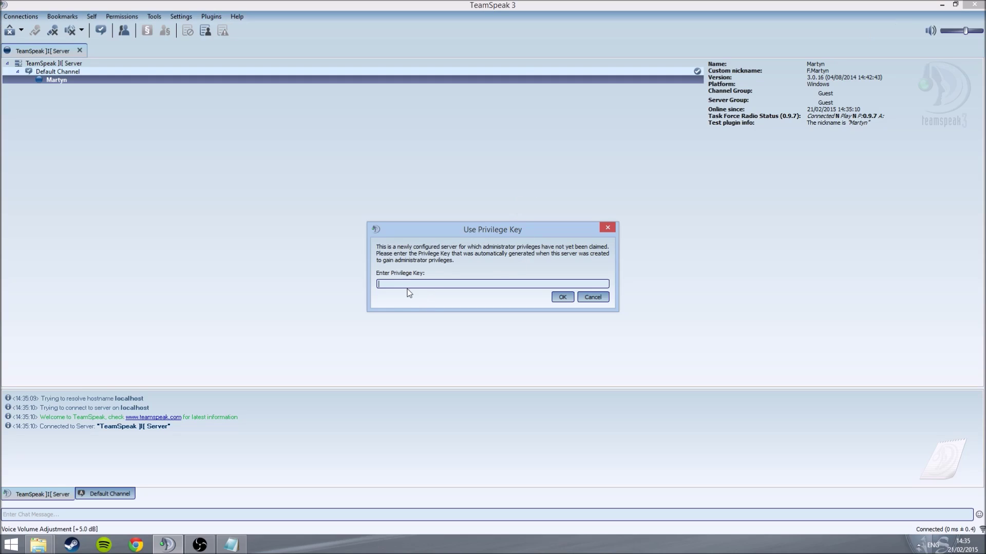
pyautogui.hotkey('ctrl', 'v')
pyautogui.click(560, 300)
pyautogui.click(499, 289)
pyautogui.moveTo(821, 109)
pyautogui.mouseDown()
pyautogui.moveTo(849, 103)
pyautogui.moveTo(822, 111)
pyautogui.mouseUp()
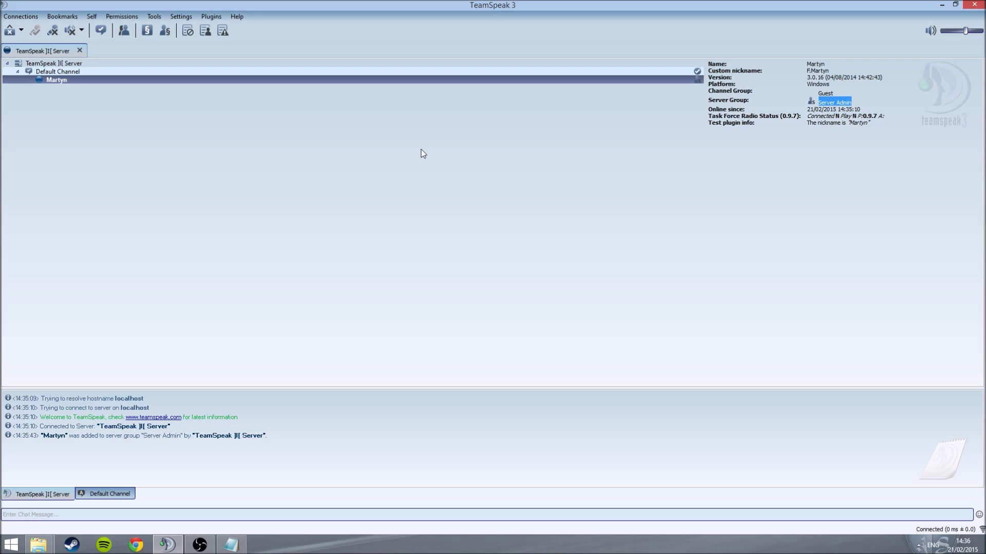
# Step: Create a channel named Test1, then rejoin Default Channel so Test1 disappears
pyautogui.rightClick(421, 150)
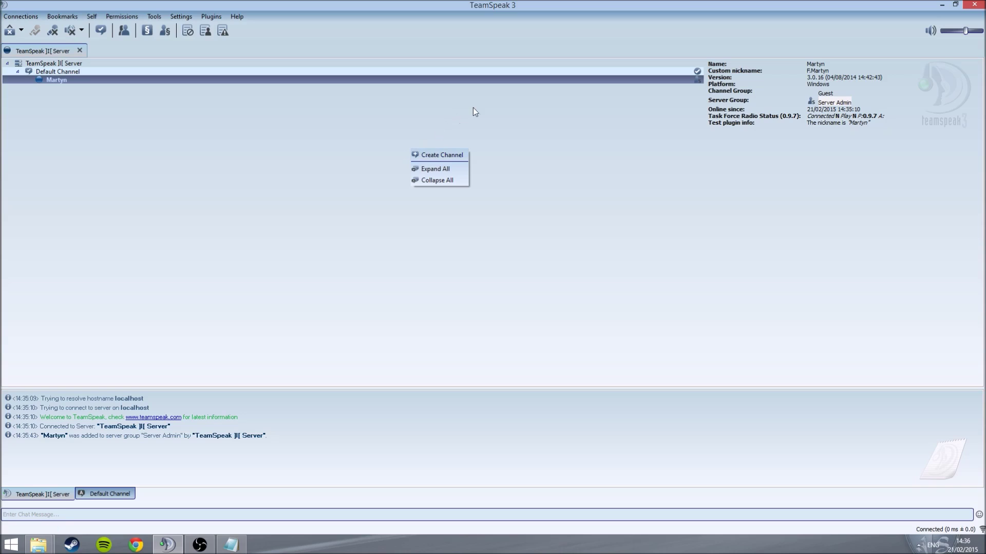
pyautogui.click(445, 155)
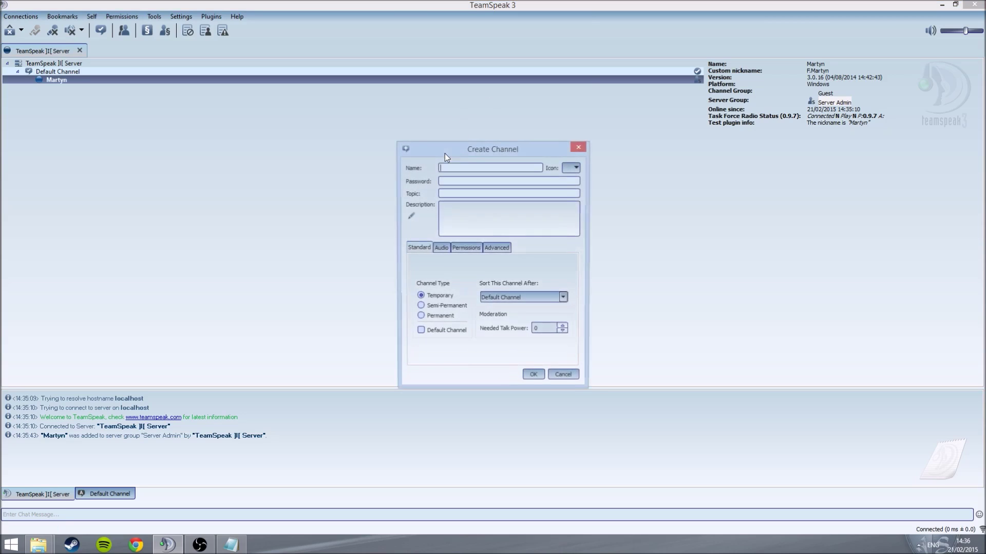
pyautogui.write('Test1')
pyautogui.press('Return')
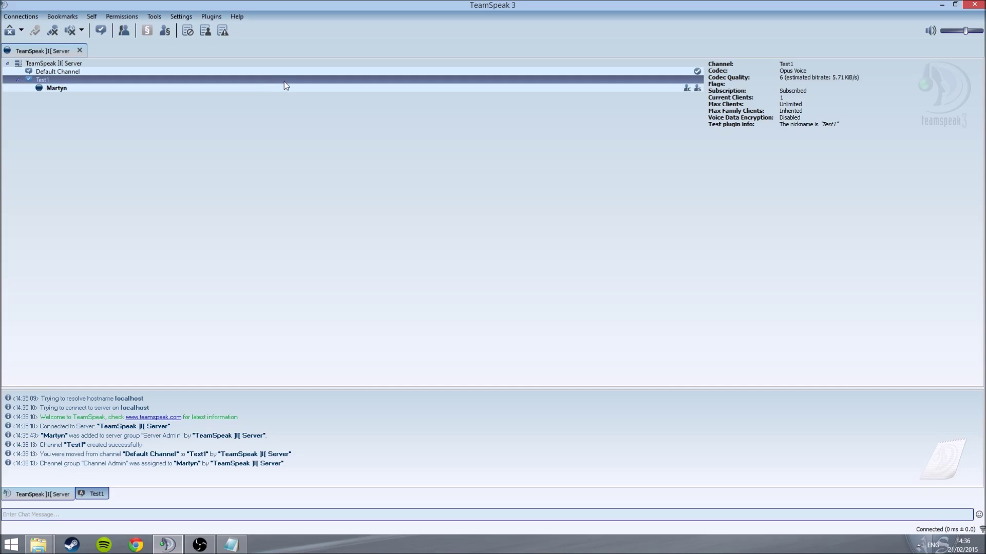
pyautogui.doubleClick(200, 72)
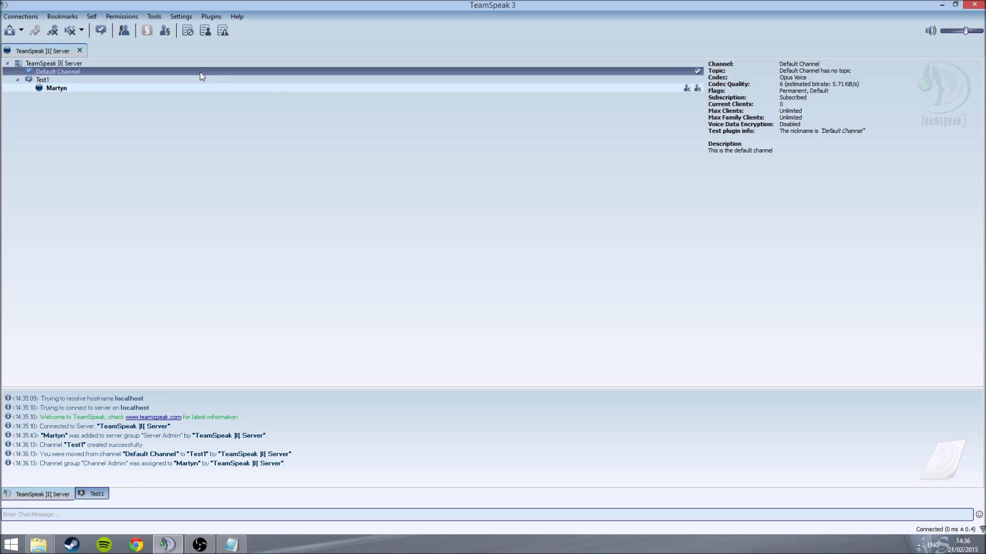
# Step: Create another test channel named Test2, then bring up the server's own options
pyautogui.rightClick(193, 99)
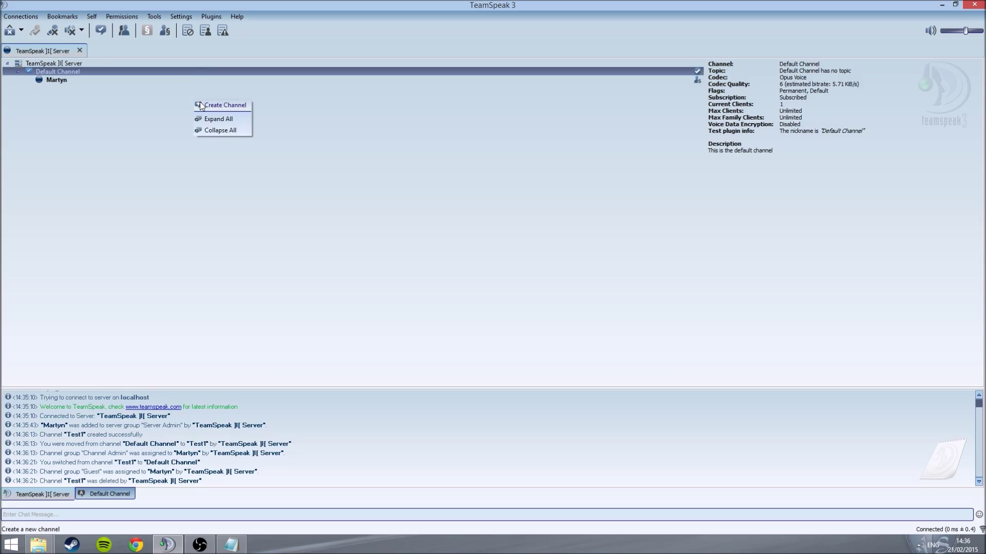
pyautogui.click(201, 105)
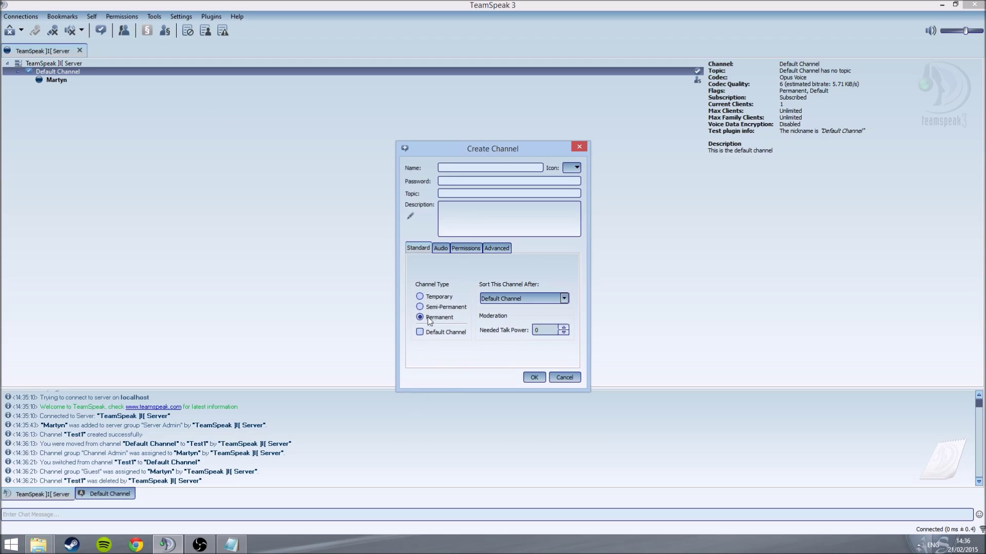
pyautogui.write('Test2')
pyautogui.press('Return')
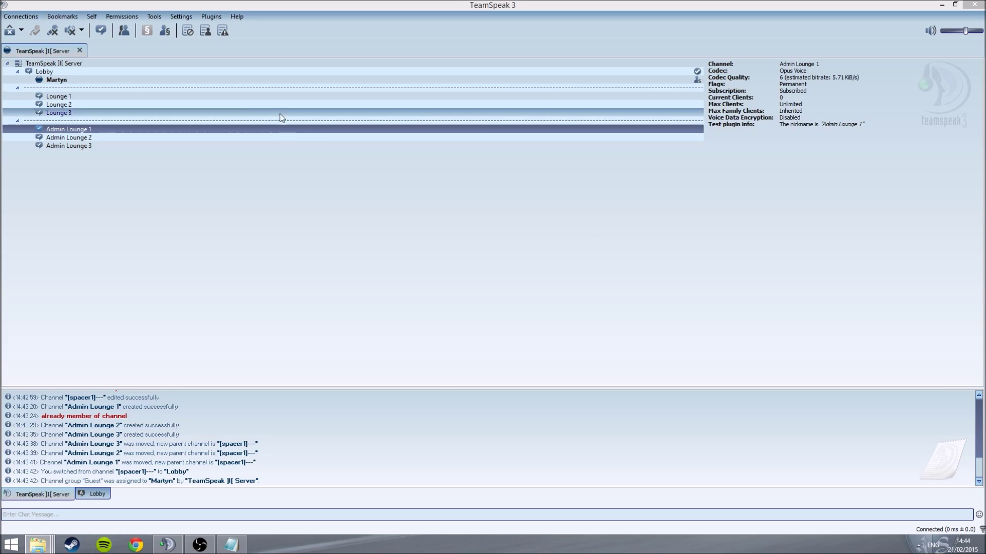
pyautogui.rightClick(242, 64)
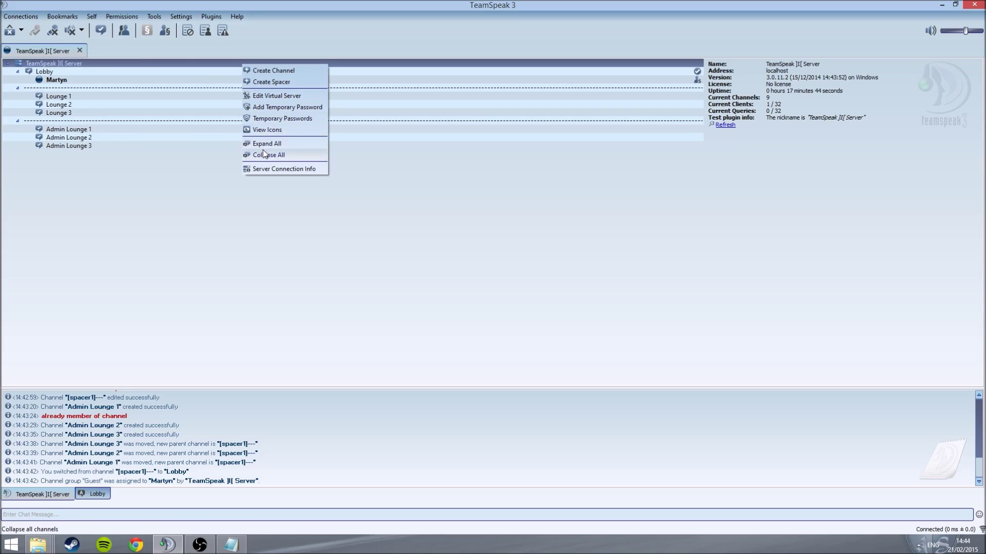
# Step: In Edit Virtual Server, try raising Maximum Clients to 33–34 and applying; the 32-slot limit blocks it
pyautogui.click(273, 96)
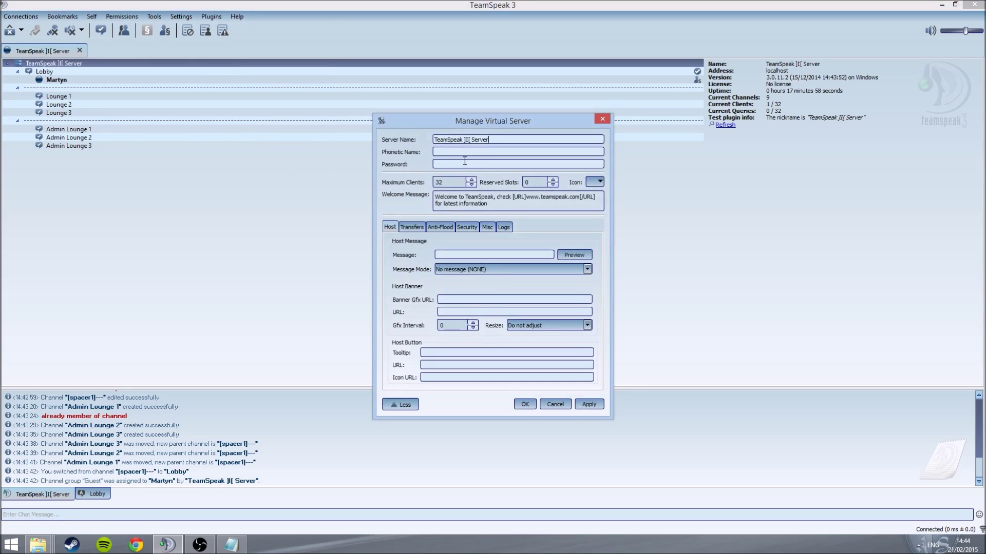
pyautogui.click(471, 180)
pyautogui.click(472, 185)
pyautogui.click(472, 185)
pyautogui.click(440, 182)
pyautogui.click(440, 181)
pyautogui.click(471, 179)
pyautogui.click(471, 180)
pyautogui.click(586, 404)
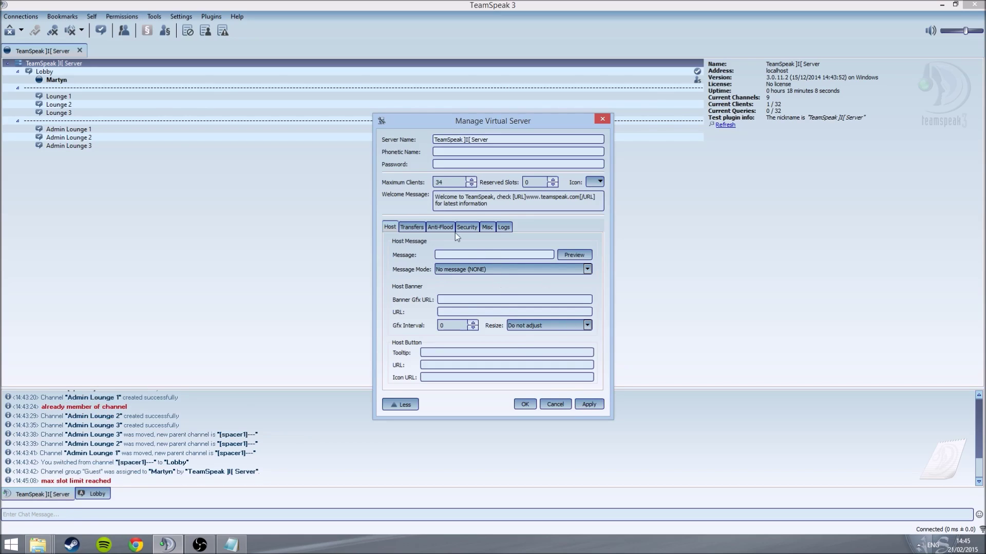
pyautogui.click(474, 184)
# Step: Retype the server name as the owner's server and fill in a server password
pyautogui.tripleClick(502, 140)
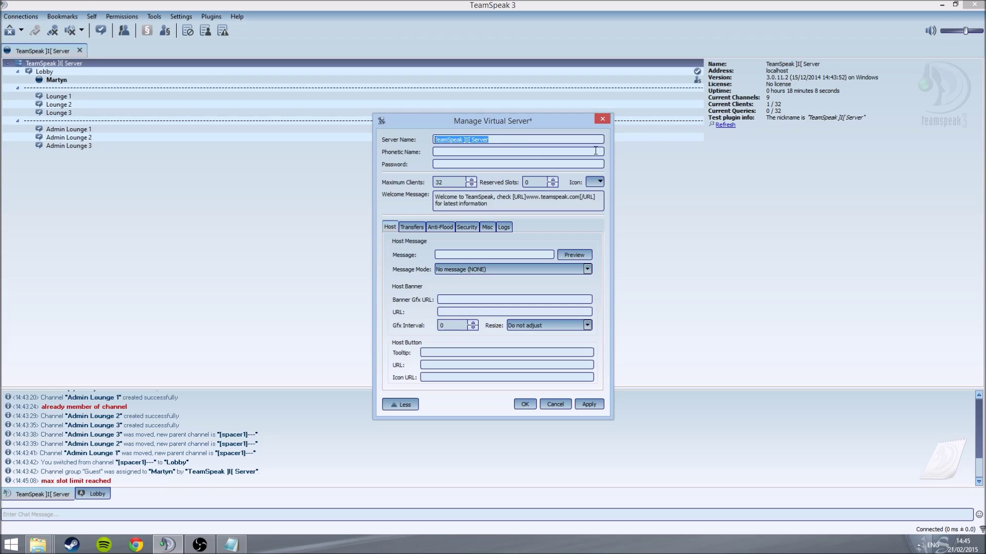
pyautogui.write("Martyn's Sercer")
pyautogui.click(515, 163)
pyautogui.write('12345')
pyautogui.click(595, 182)
# Step: Start an icon upload and browse Pictures > MercyKillers > TeamSpeak Icons > adminicons (1)
pyautogui.moveTo(611, 165); pyautogui.dragTo(283, 133)
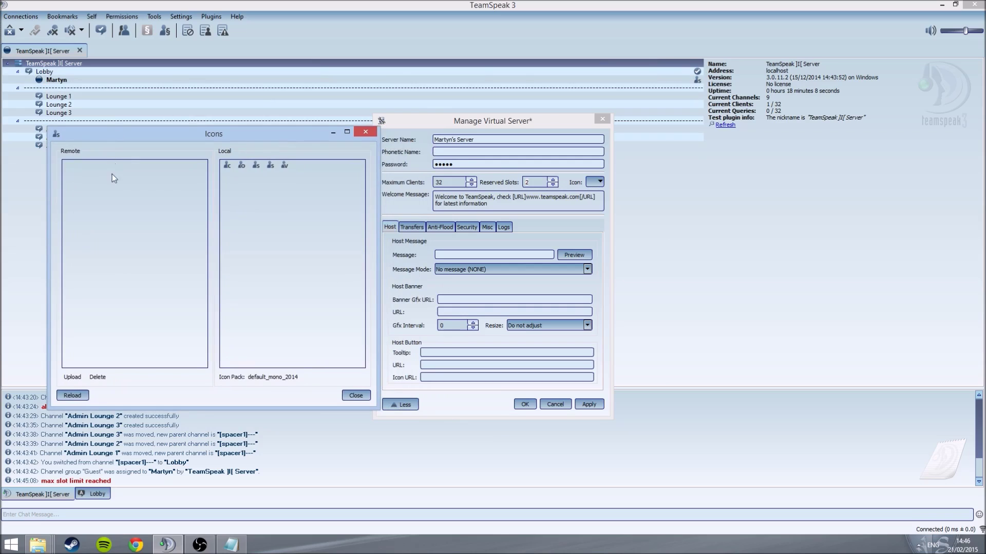
pyautogui.click(72, 378)
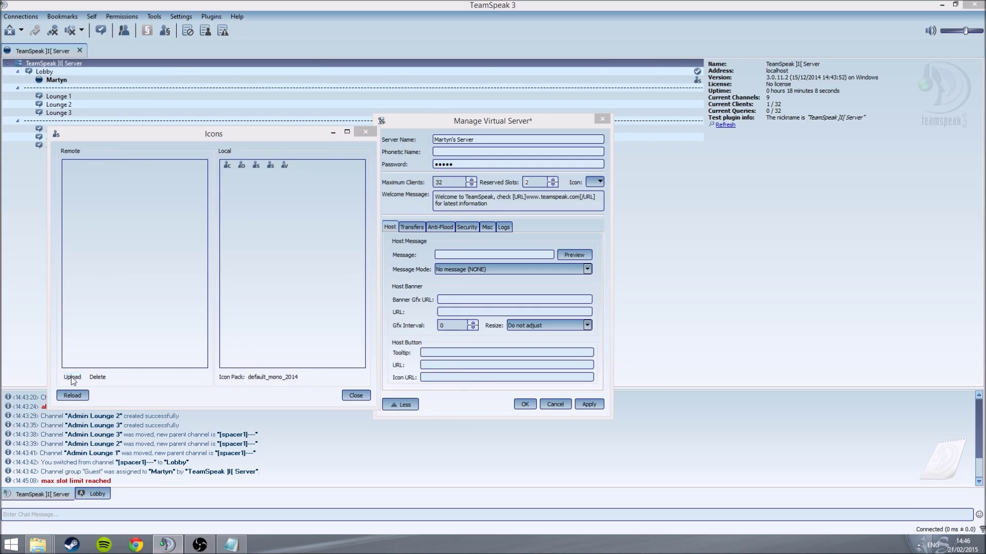
pyautogui.moveTo(196, 152); pyautogui.dragTo(332, 91)
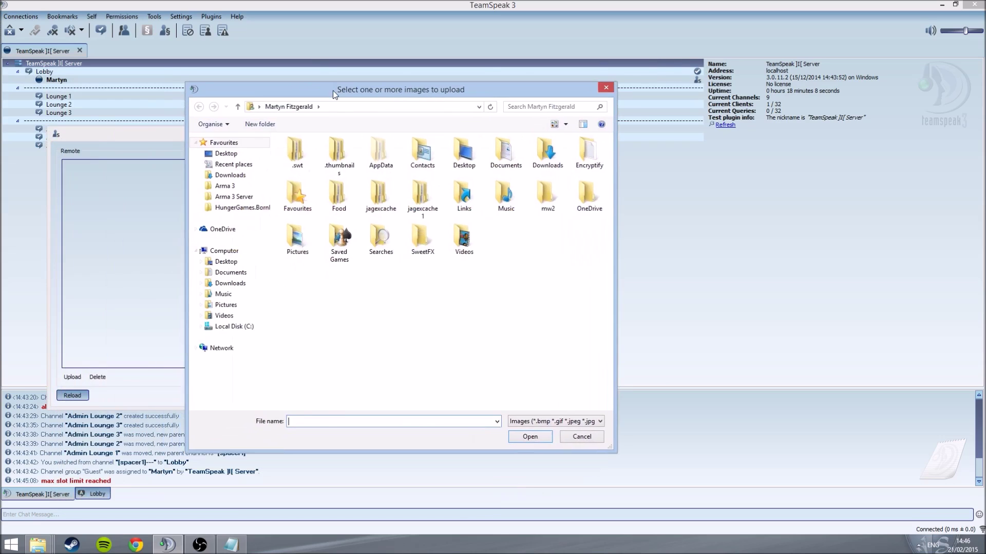
pyautogui.click(236, 306)
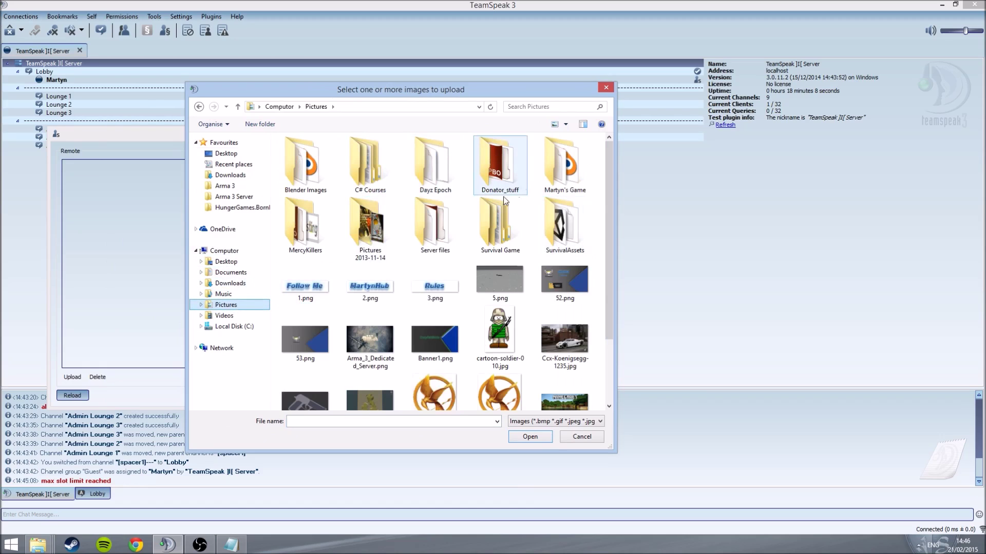
pyautogui.doubleClick(565, 165)
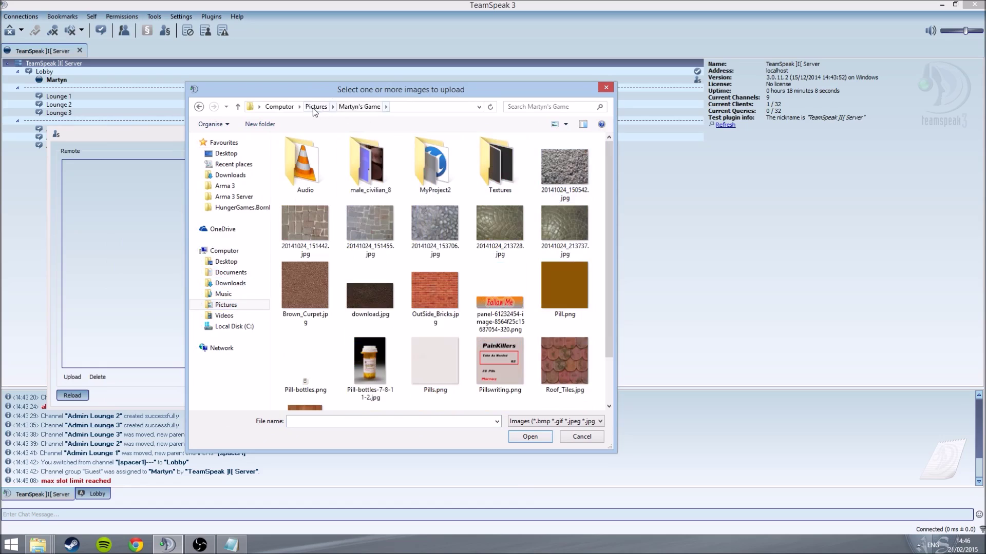
pyautogui.click(316, 108)
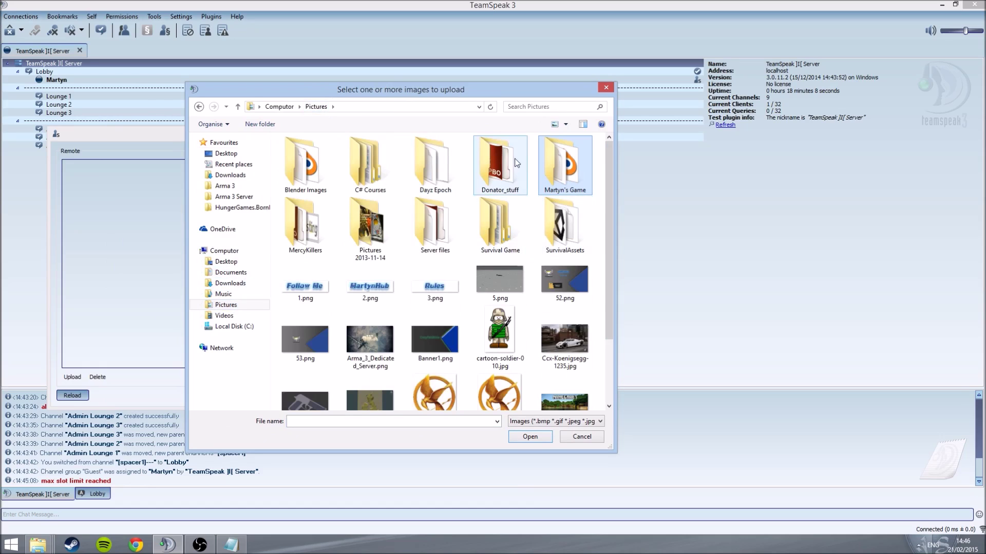
pyautogui.doubleClick(305, 242)
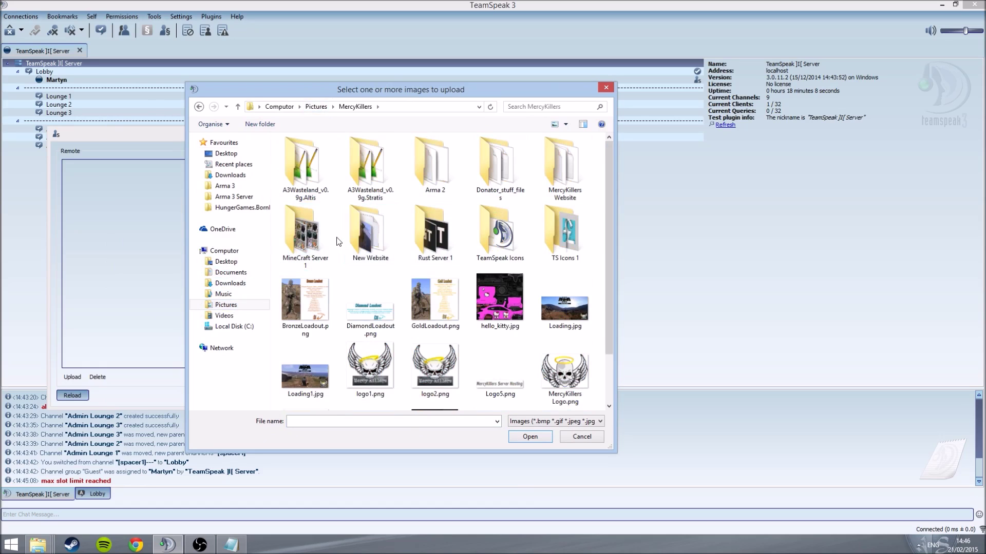
pyautogui.doubleClick(495, 237)
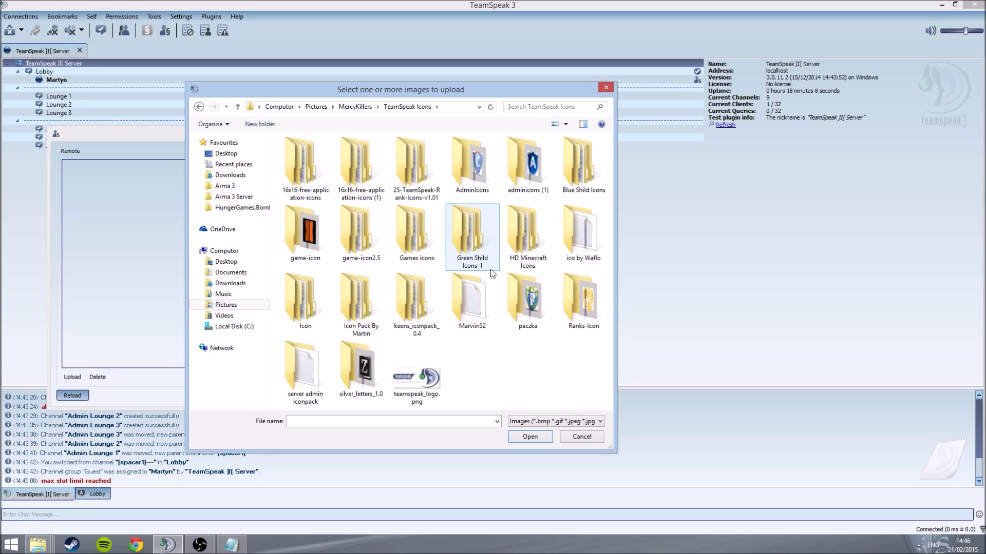
pyautogui.doubleClick(525, 192)
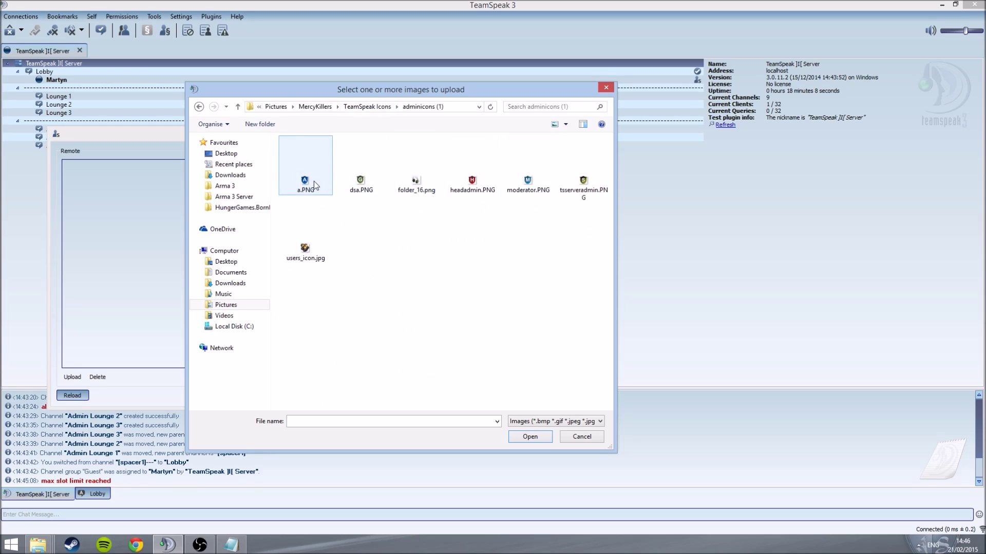
# Step: Confirm headadmin.PNG is 16 x 16 in its Properties details, then upload it
pyautogui.rightClick(472, 185)
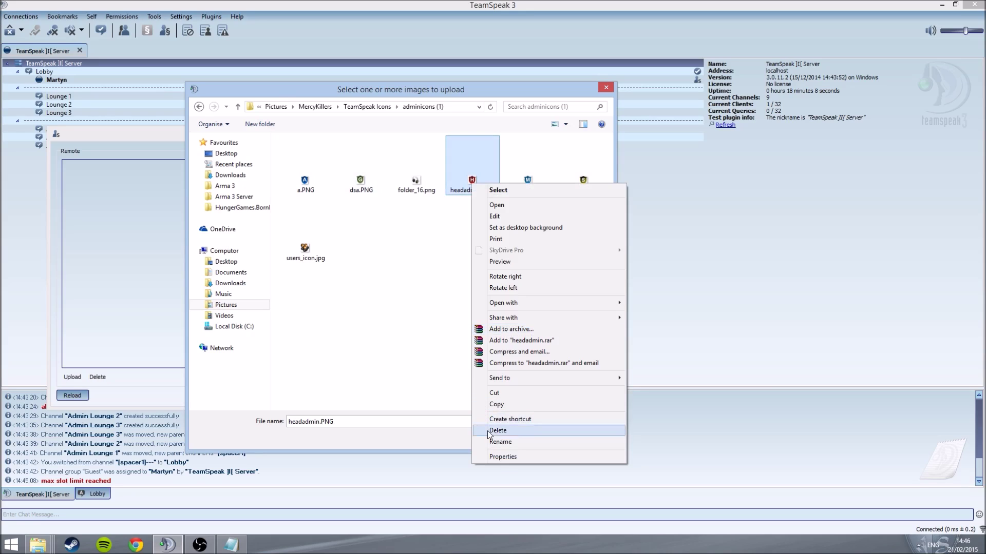
pyautogui.click(495, 458)
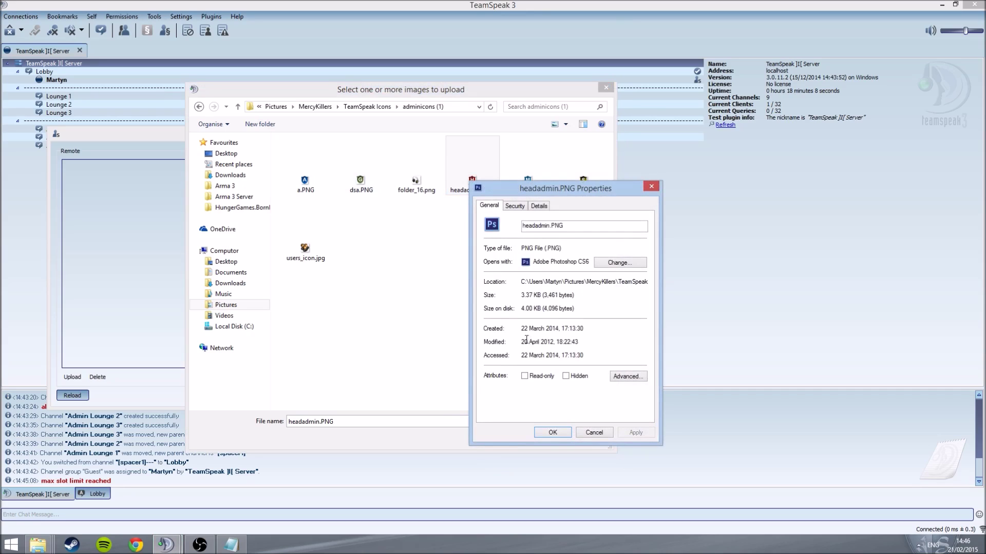
pyautogui.click(515, 206)
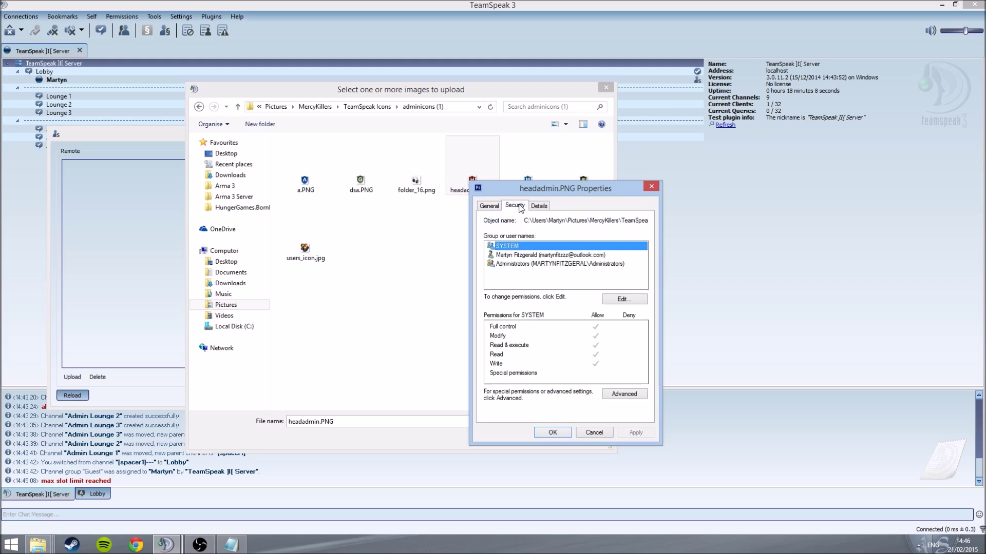
pyautogui.click(537, 205)
pyautogui.click(548, 268)
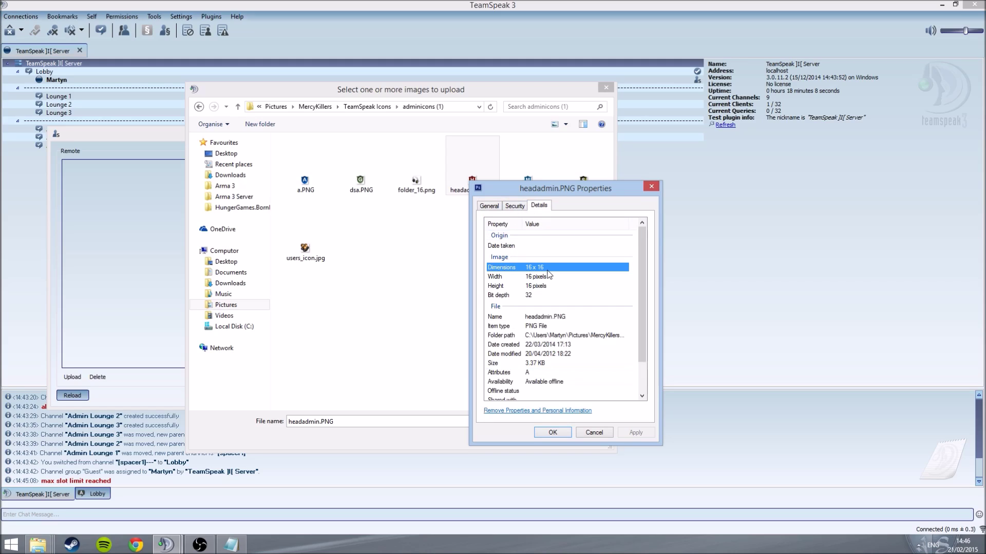
pyautogui.click(651, 187)
pyautogui.doubleClick(479, 174)
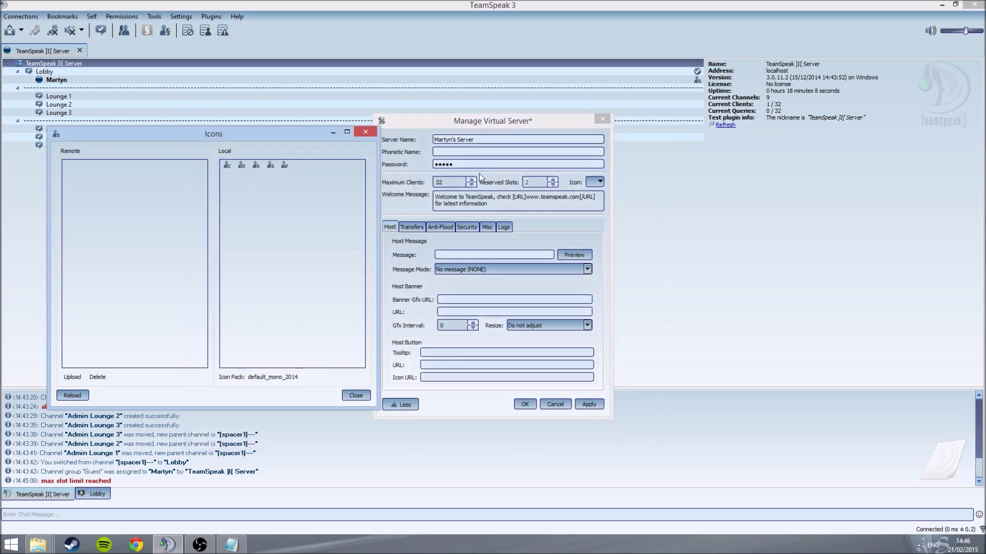
# Step: Upload a.PNG and A.png from TS Icons 1, then delete the duplicate A and shield icons
pyautogui.click(72, 377)
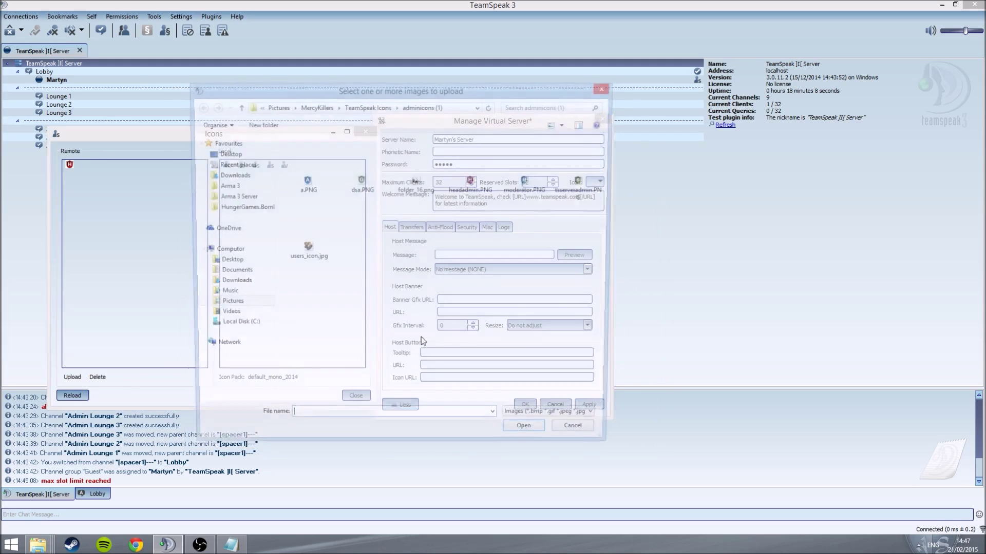
pyautogui.doubleClick(306, 179)
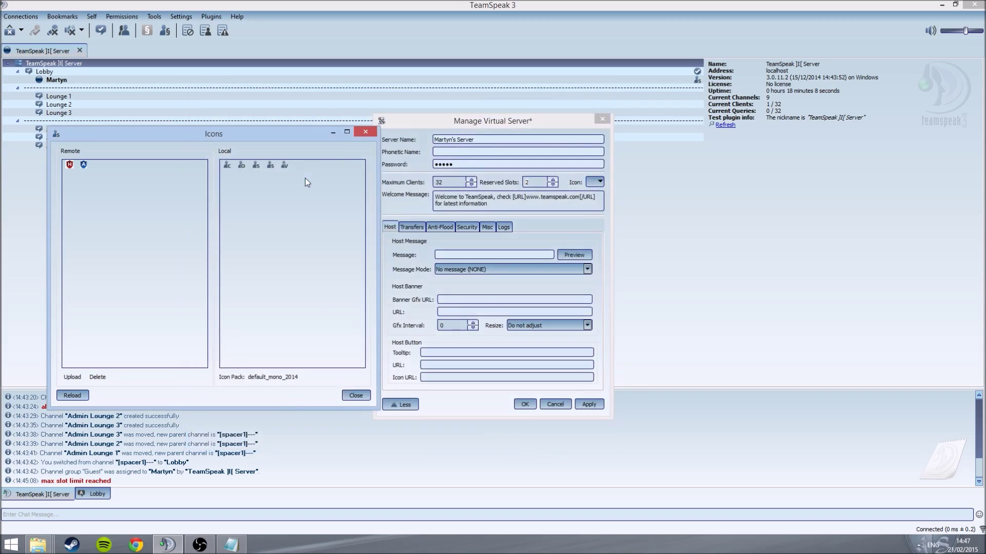
pyautogui.click(81, 378)
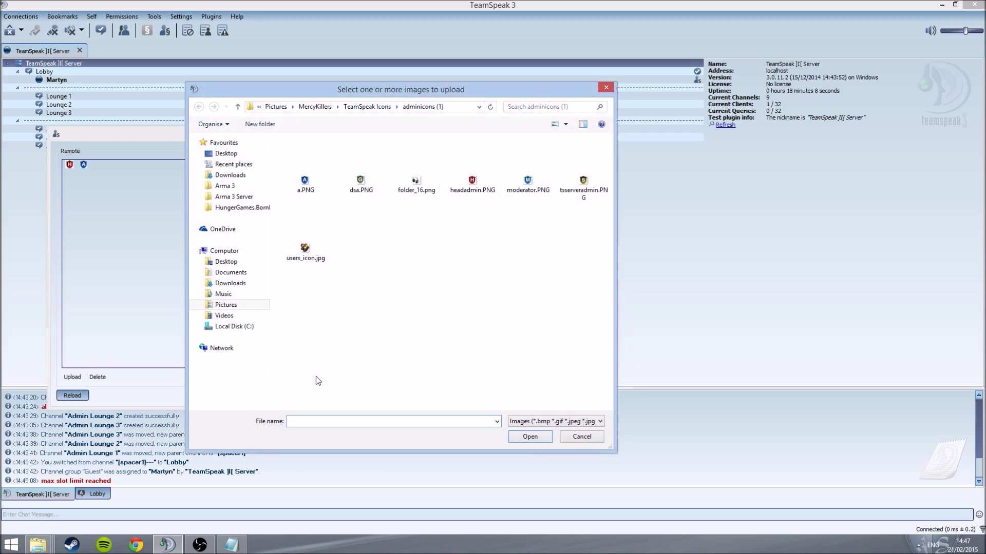
pyautogui.click(382, 107)
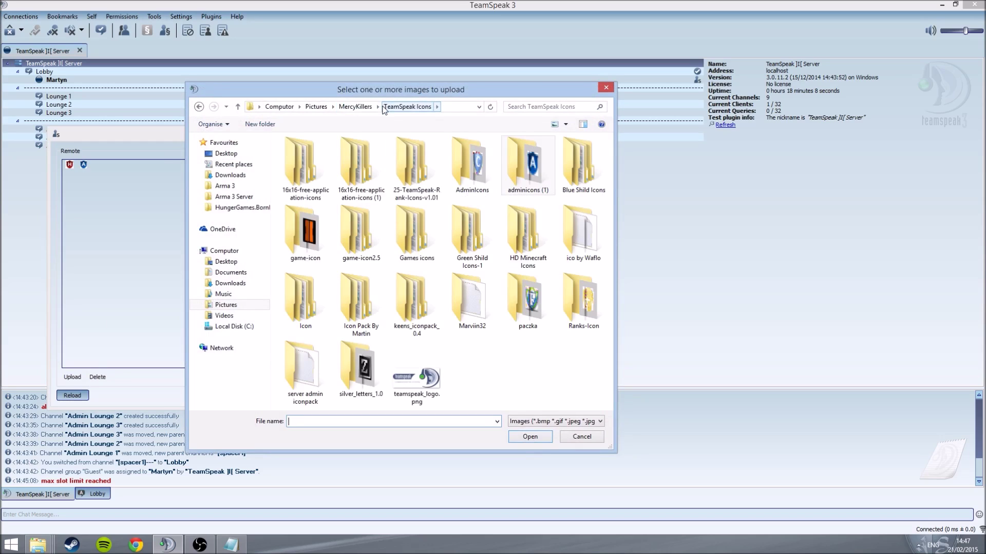
pyautogui.click(355, 106)
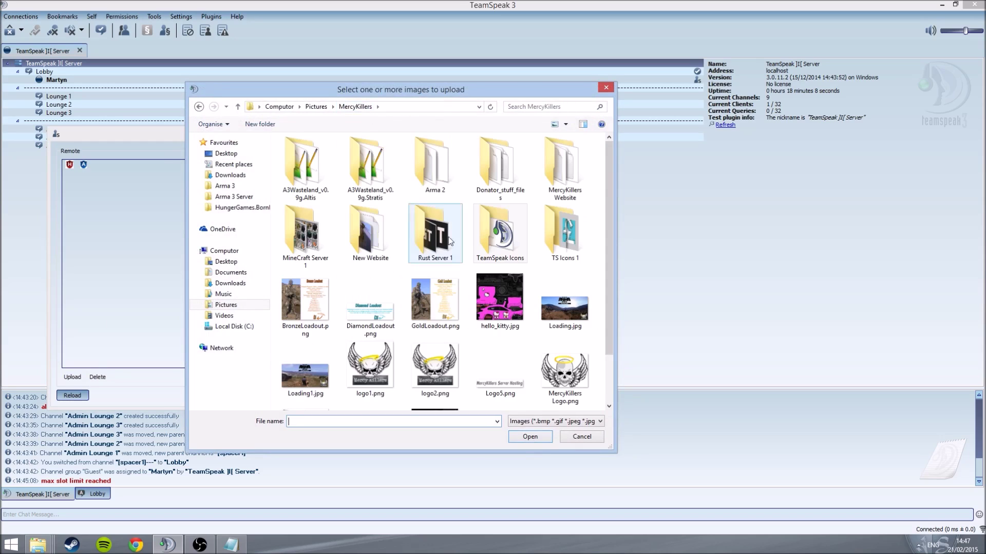
pyautogui.doubleClick(581, 249)
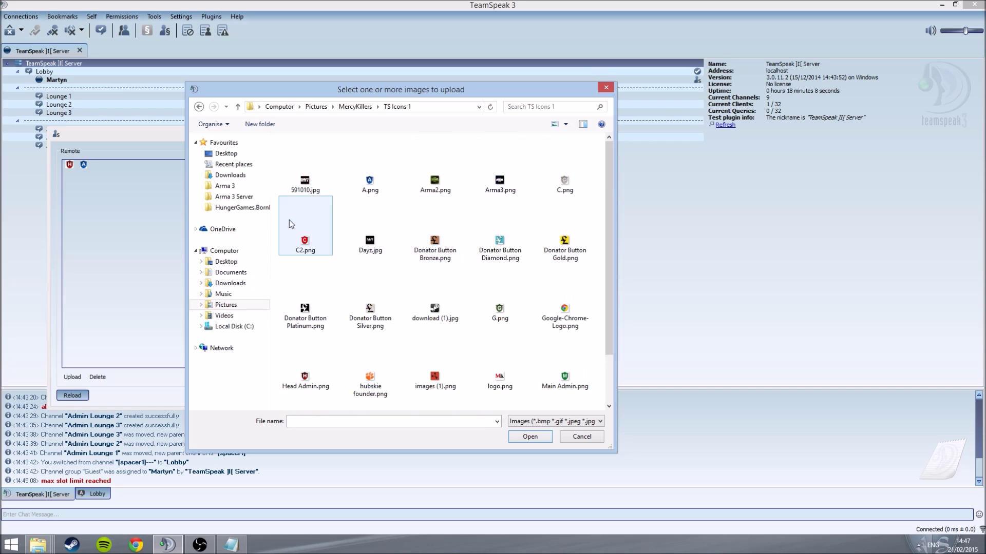
pyautogui.doubleClick(370, 184)
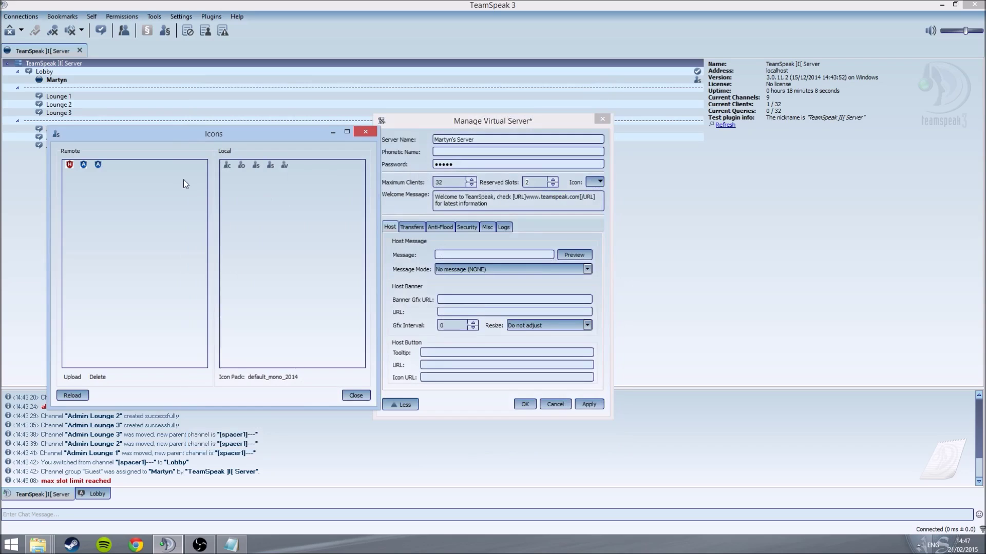
pyautogui.click(85, 170)
pyautogui.click(92, 379)
pyautogui.click(97, 378)
# Step: Upload logo.png, Head Admin.png and 591010.jpg as server icons
pyautogui.click(67, 377)
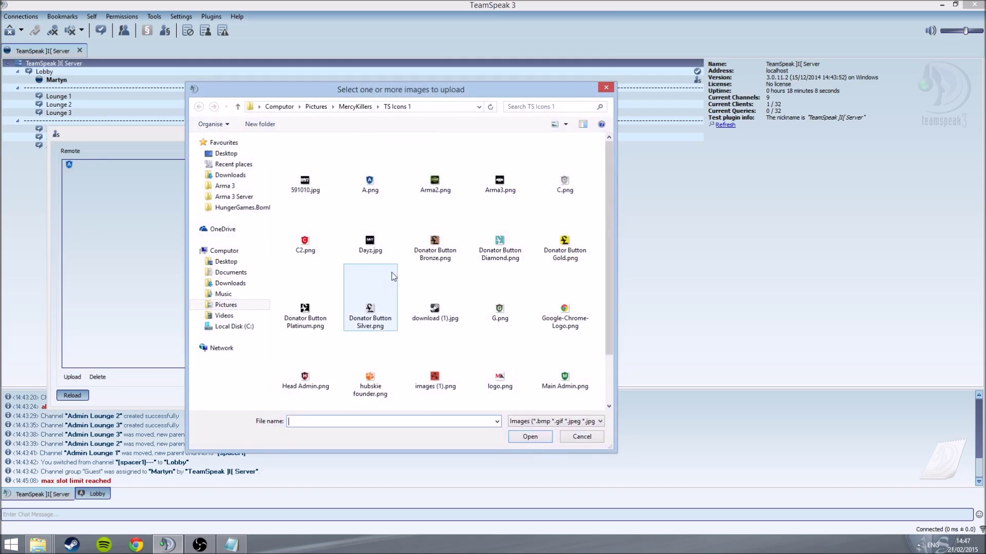
pyautogui.doubleClick(500, 380)
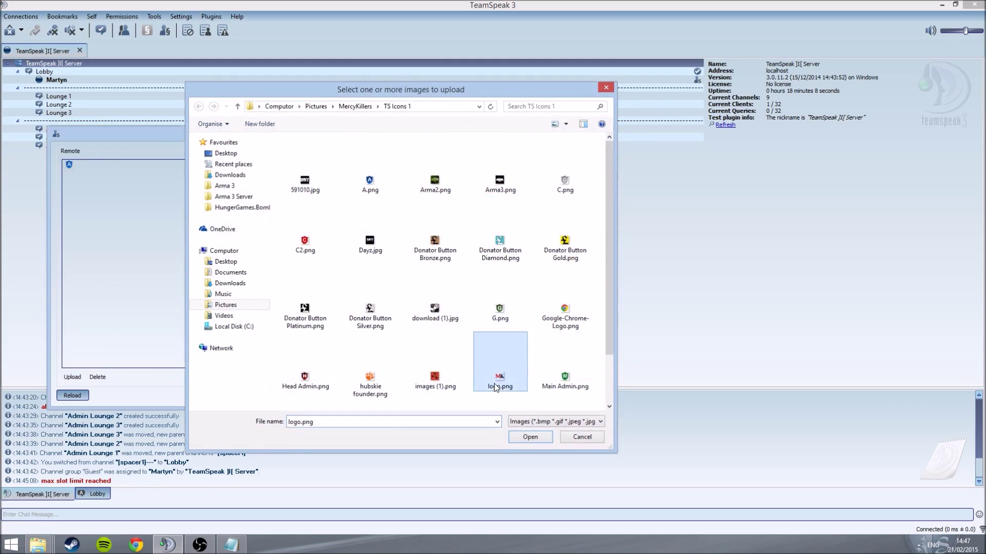
pyautogui.click(72, 377)
pyautogui.click(385, 389)
pyautogui.scroll(-1, 386, 389)
pyautogui.doubleClick(320, 333)
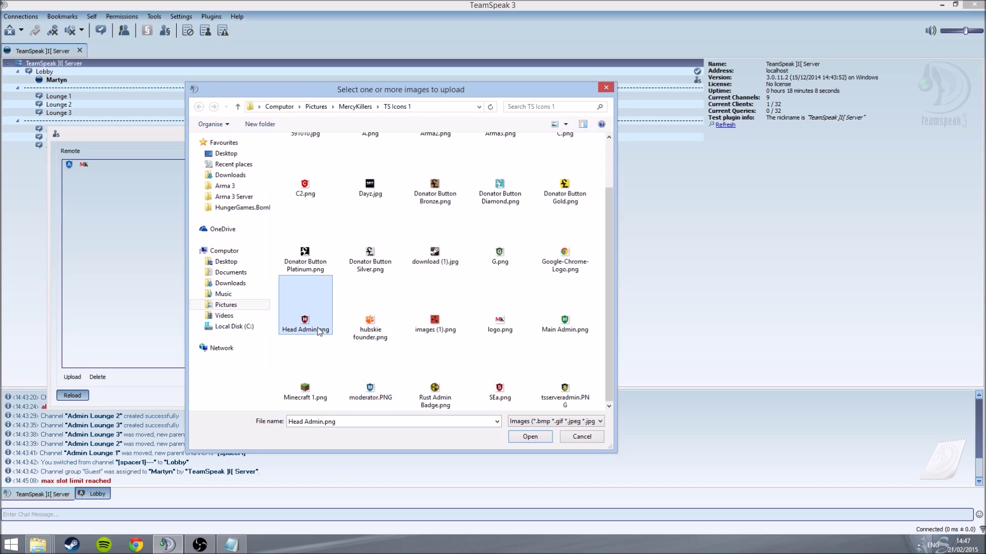
pyautogui.click(72, 378)
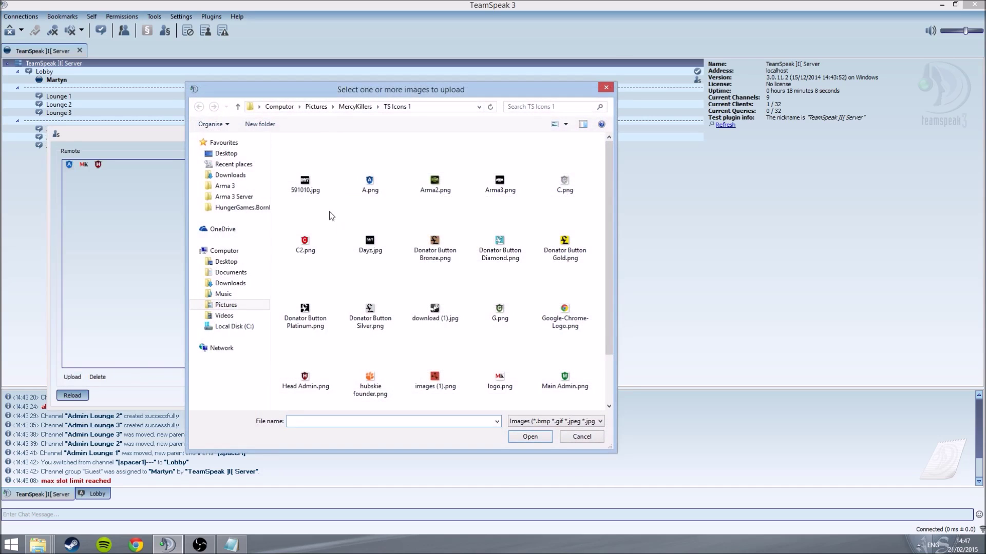
pyautogui.doubleClick(322, 177)
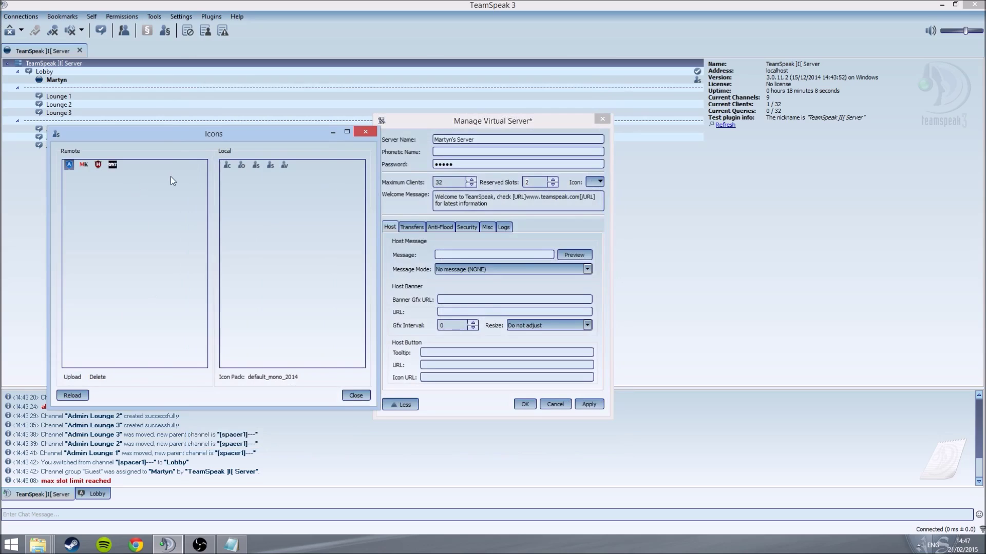
# Step: Set the MK logo as the server icon, apply the settings, and confirm the new password
pyautogui.click(84, 164)
pyautogui.click(62, 15)
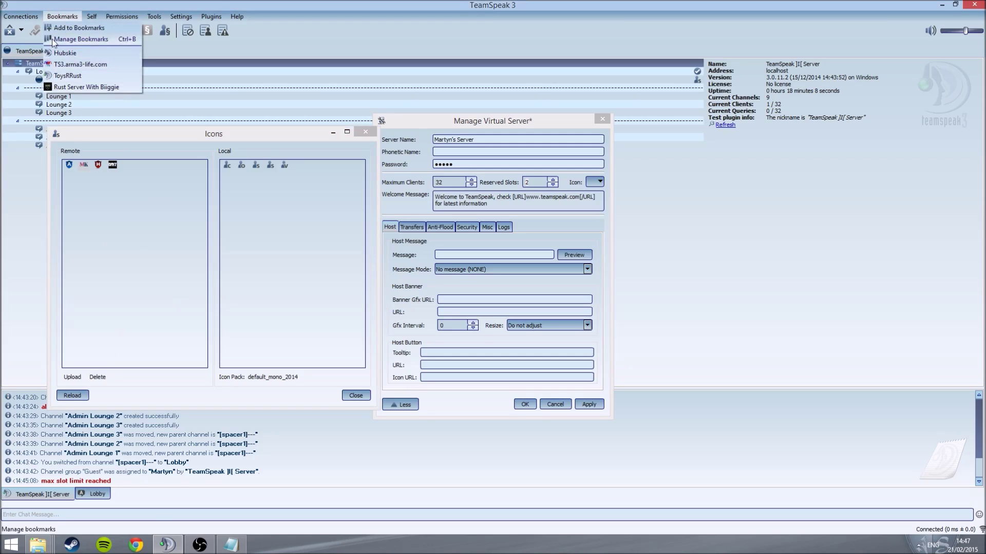
pyautogui.click(57, 11)
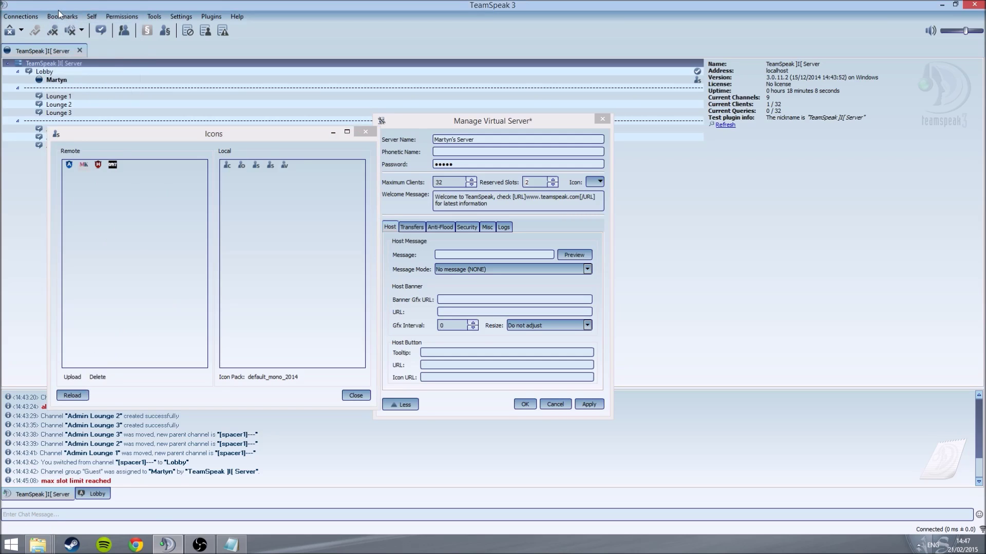
pyautogui.doubleClick(82, 165)
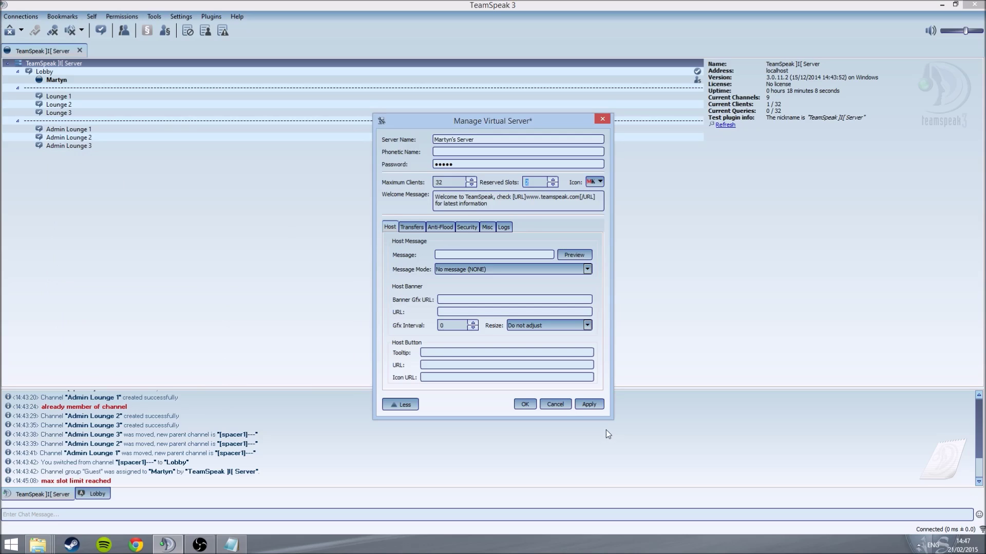
pyautogui.click(589, 405)
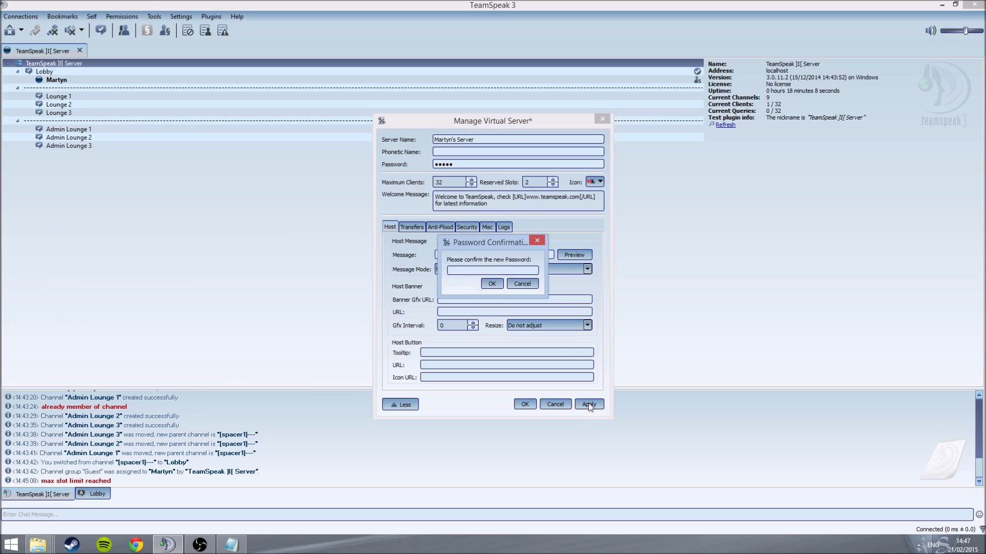
pyautogui.click(495, 283)
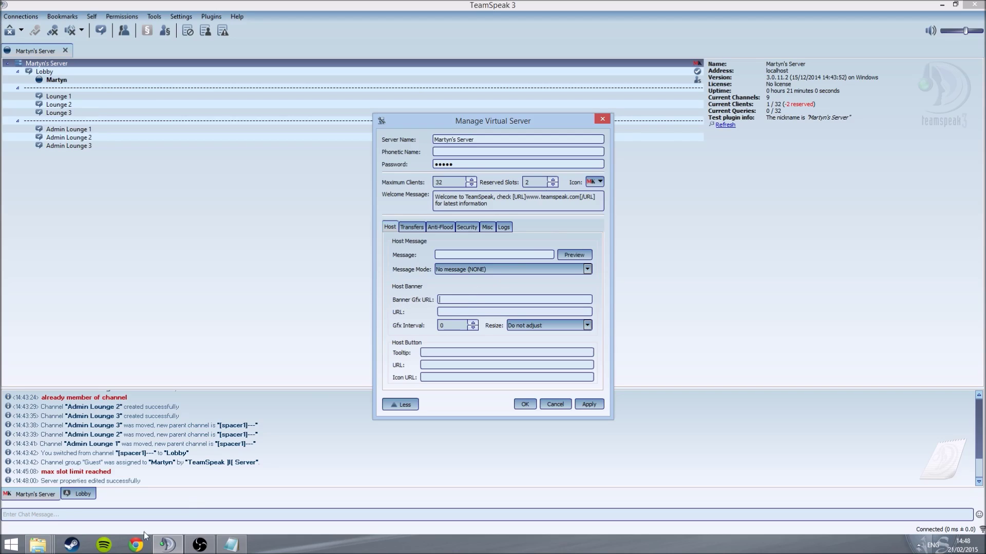
pyautogui.click(136, 544)
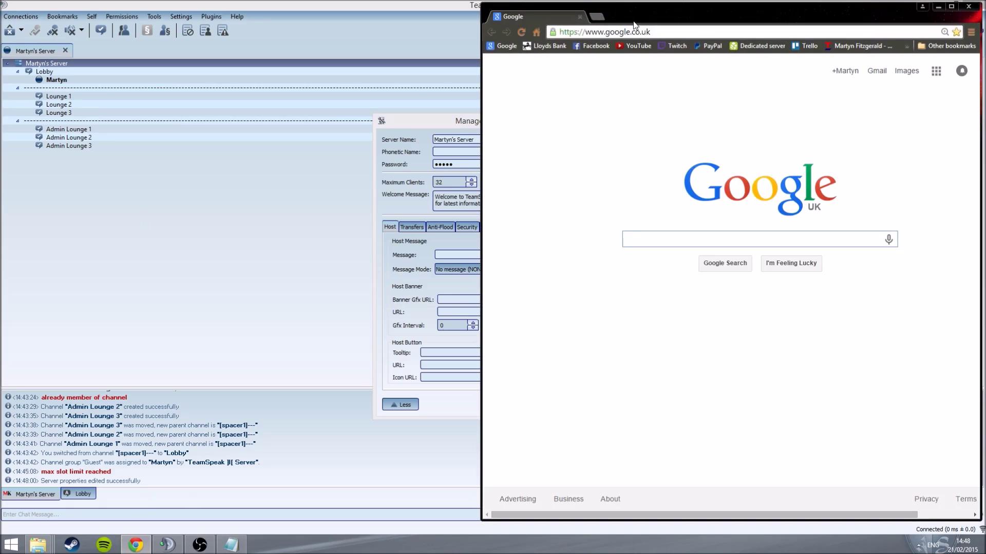
# Step: Google 'teamspeak banners' in Chrome and open the GameTracker TeamSpeak 3 result
pyautogui.moveTo(635, 25); pyautogui.dragTo(566, 22)
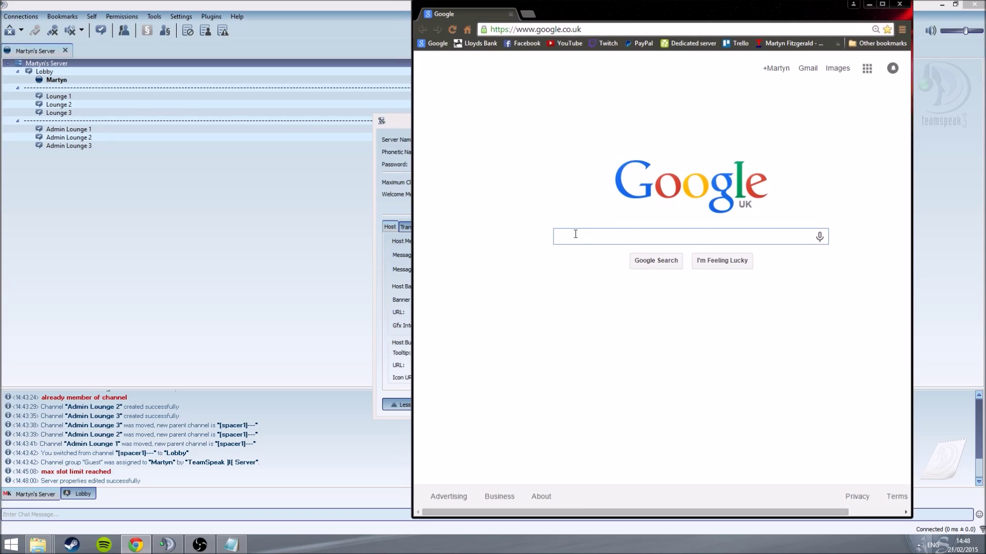
pyautogui.write('BANNER F')
pyautogui.press('BackSpace')
pyautogui.press('BackSpace')
pyautogui.press('BackSpace')
pyautogui.press('BackSpace')
pyautogui.press('BackSpace')
pyautogui.press('BackSpace')
pyautogui.press('BackSpace')
pyautogui.press('BackSpace')
pyautogui.write('t')
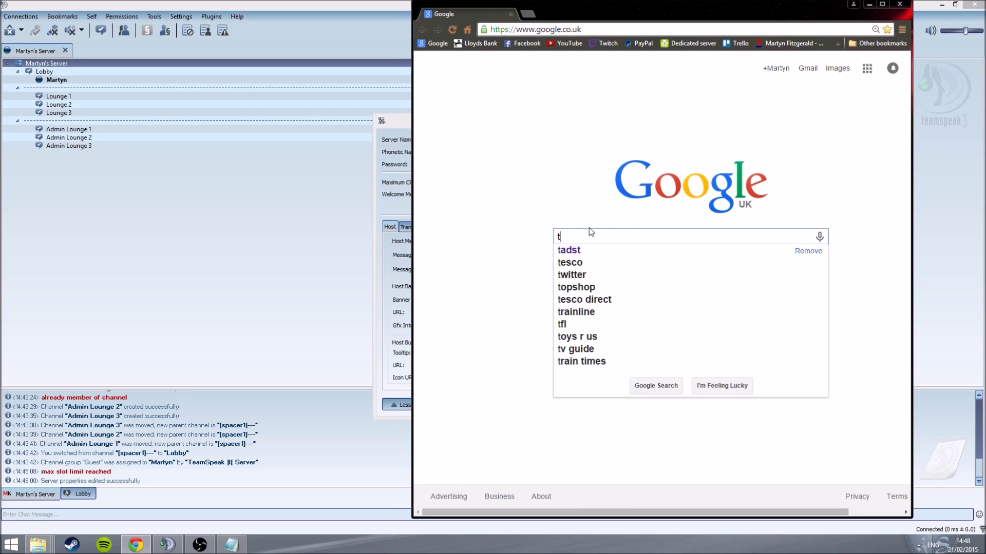
pyautogui.write('eamspea')
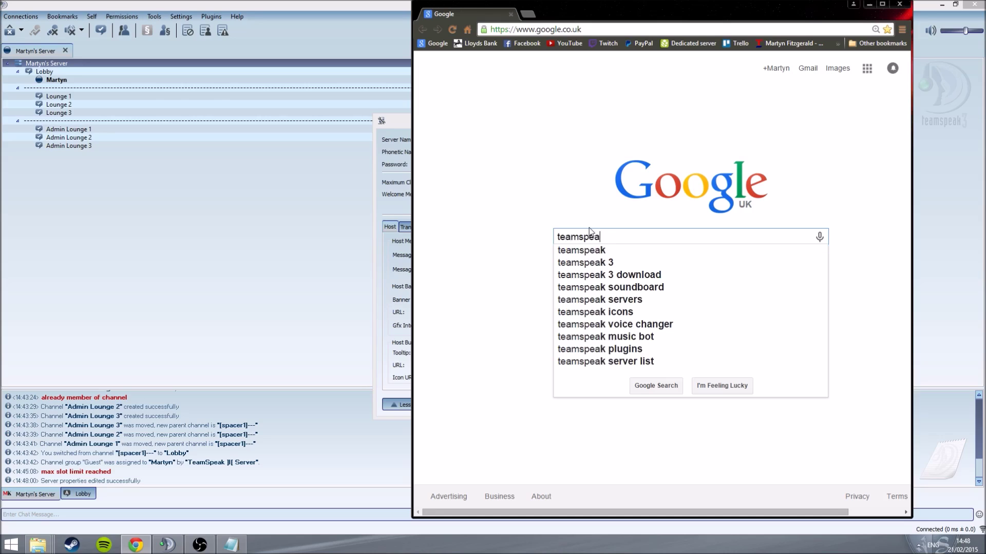
pyautogui.write('k banners')
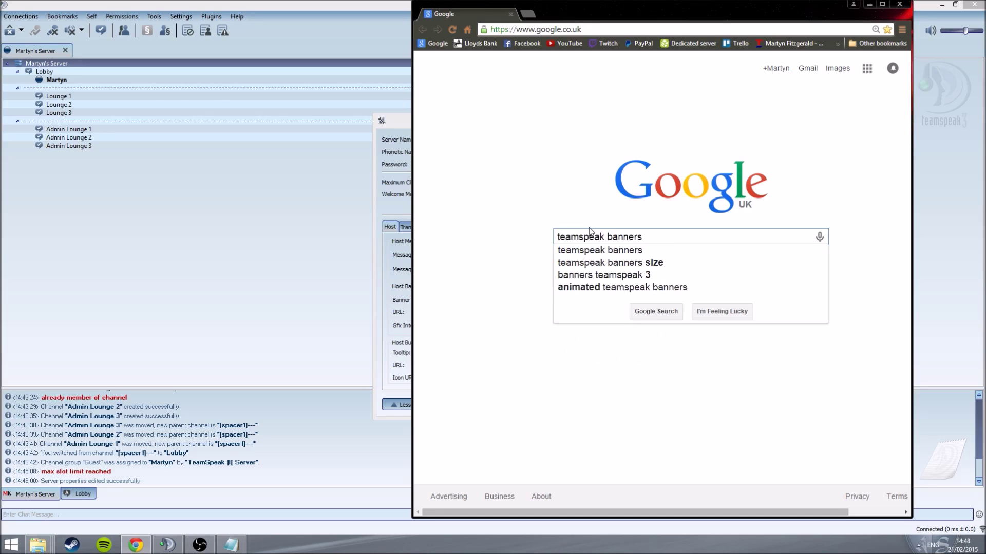
pyautogui.press('Return')
pyautogui.click(558, 282)
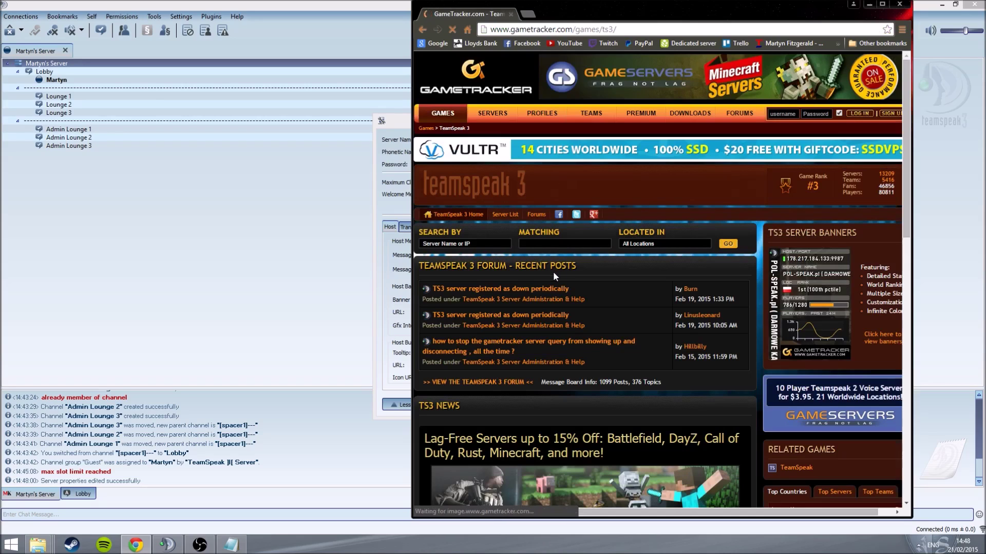
# Step: Run GameTracker's TeamSpeak server search with the default Search By options
pyautogui.scroll(-6, 565, 260)
pyautogui.scroll(6, 560, 219)
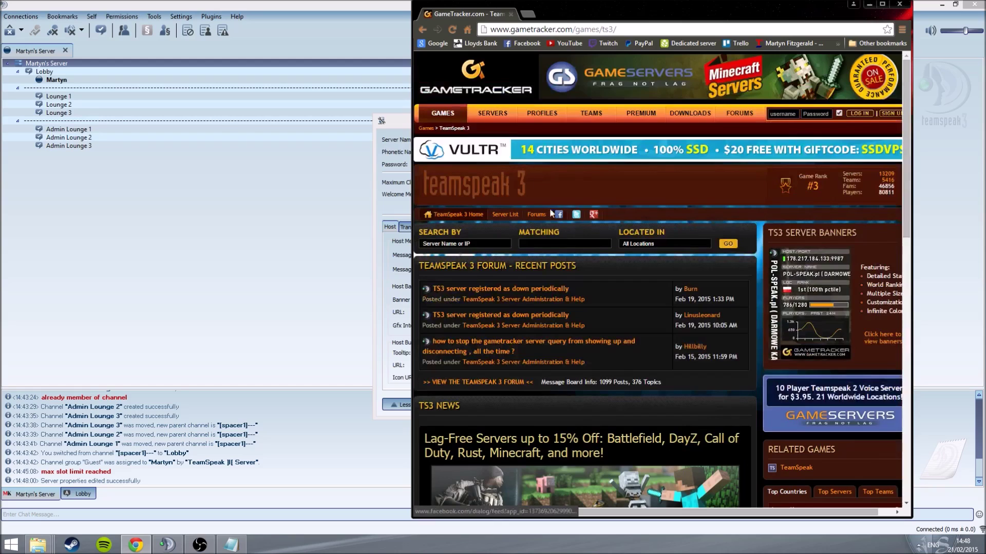
pyautogui.click(486, 114)
pyautogui.scroll(-4, 533, 259)
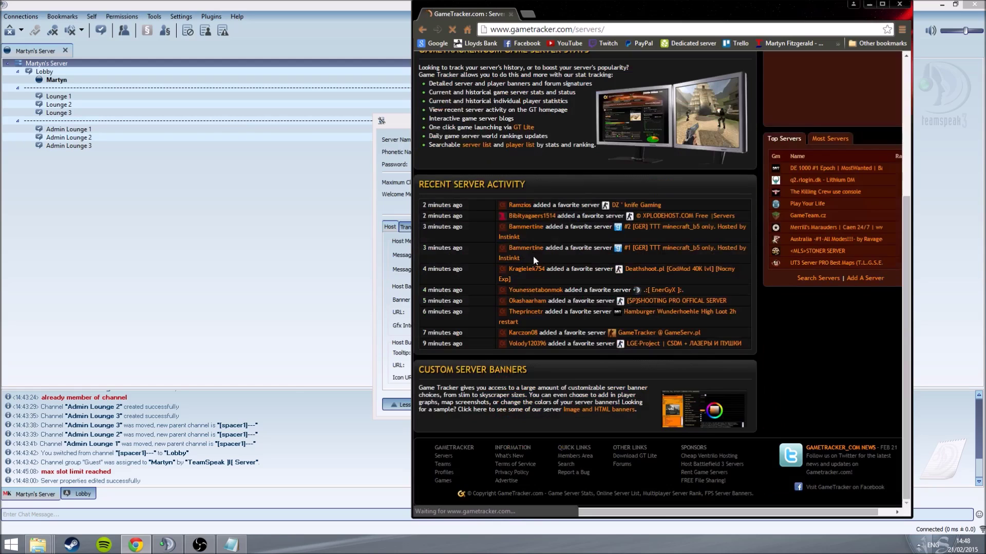
pyautogui.scroll(4, 531, 256)
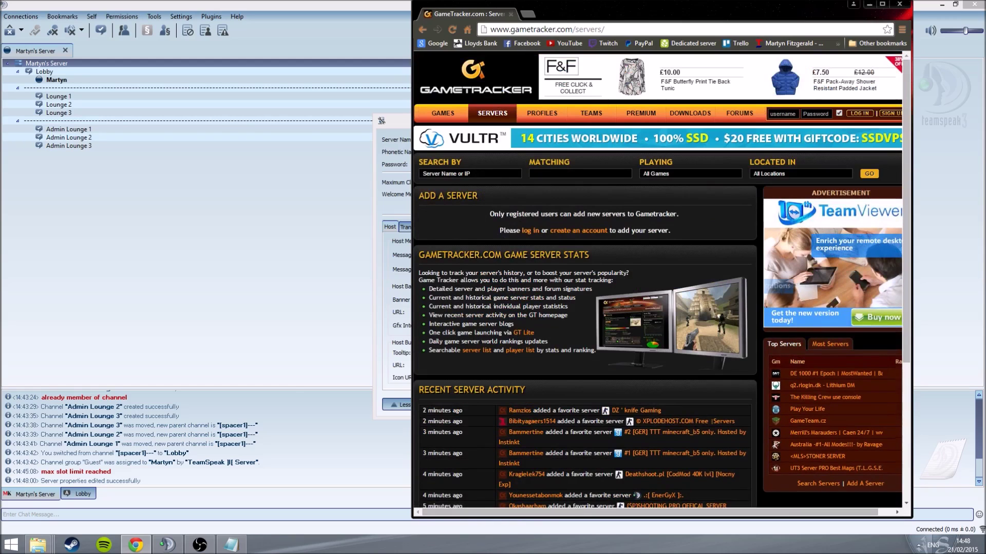
pyautogui.click(470, 173)
pyautogui.click(546, 178)
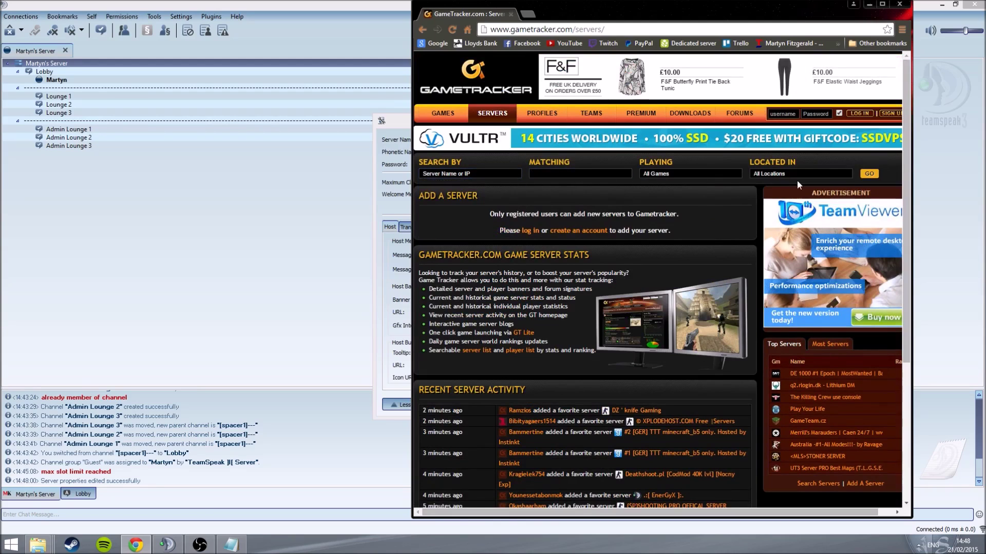
pyautogui.click(873, 175)
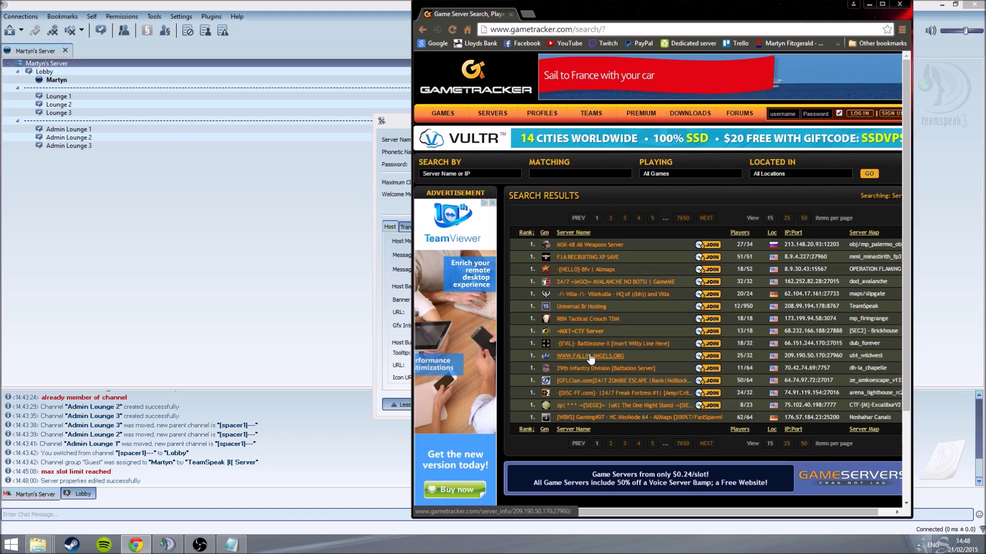
# Step: Open the Universal Br Hosting server page and go to its Server Banners page
pyautogui.click(585, 308)
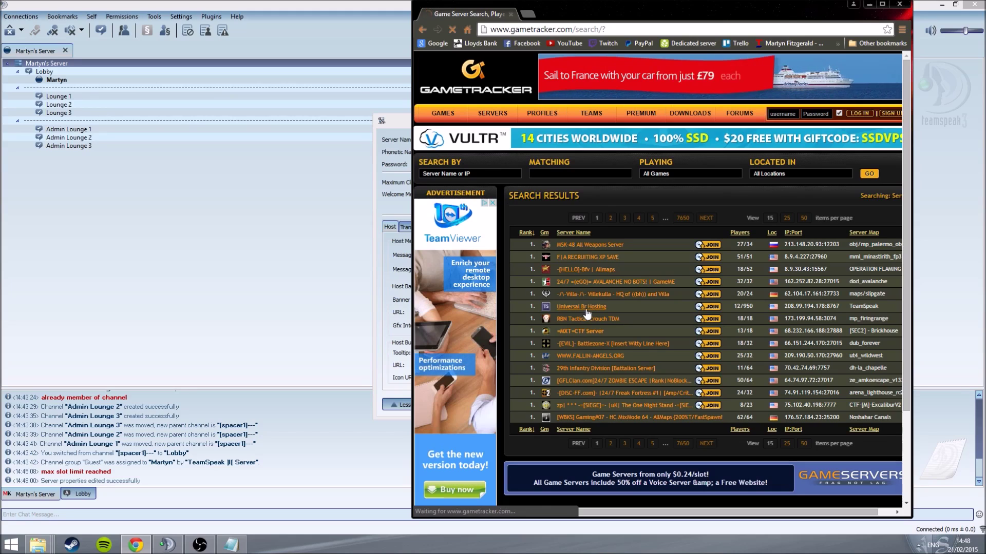
pyautogui.scroll(-3, 584, 308)
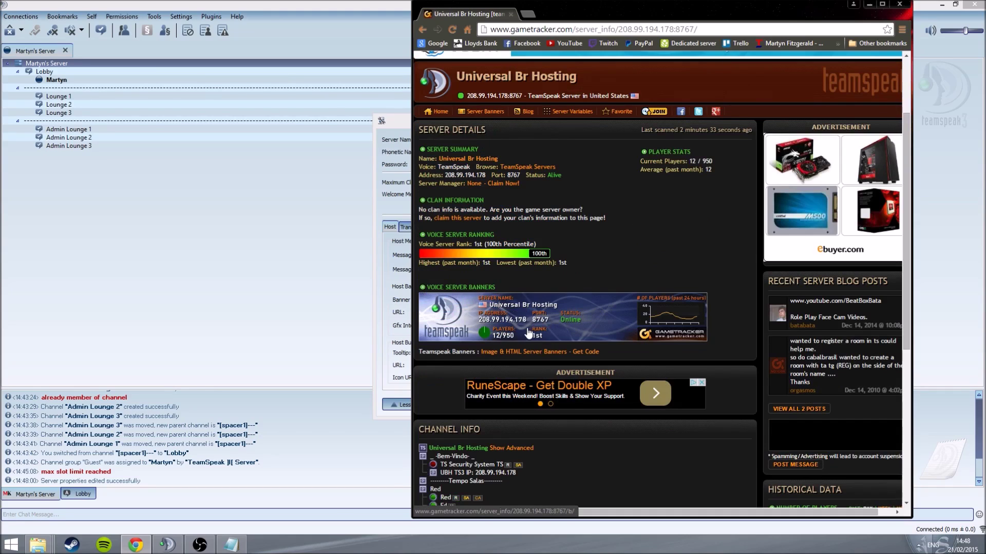
pyautogui.scroll(-2, 533, 328)
pyautogui.scroll(2, 541, 262)
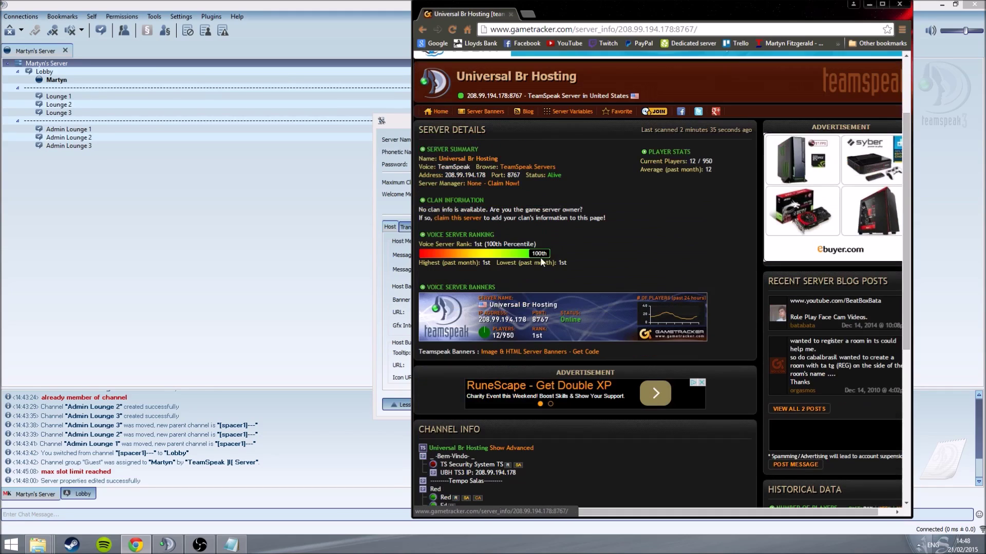
pyautogui.click(486, 112)
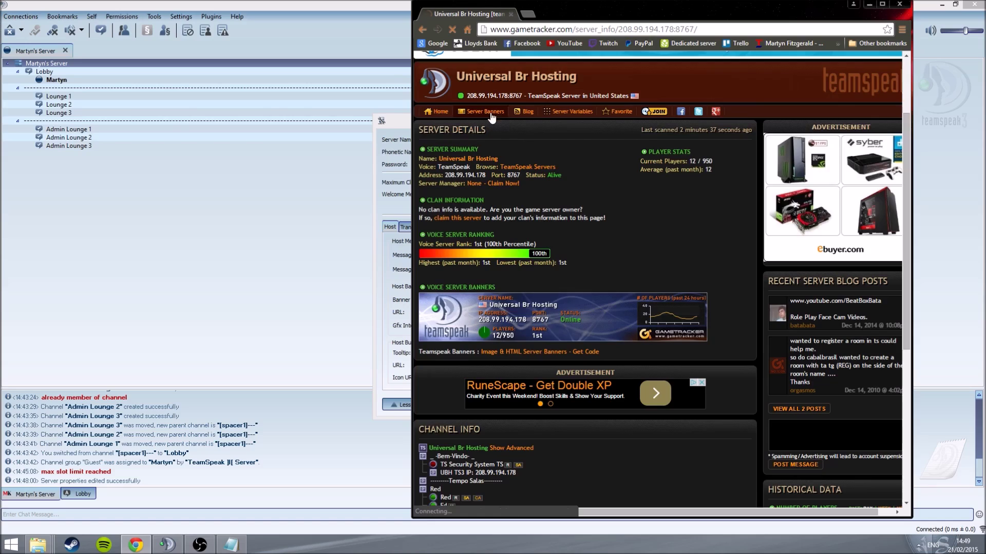
# Step: Show the 560x95 banner code as WebSite/Blog BBCode and select its [url=…] server link
pyautogui.scroll(-1, 497, 150)
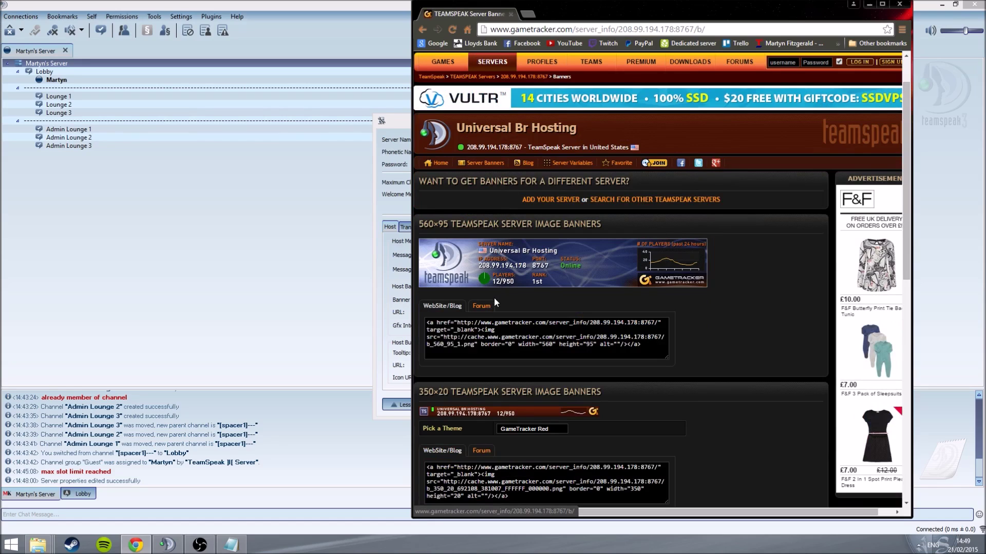
pyautogui.click(445, 306)
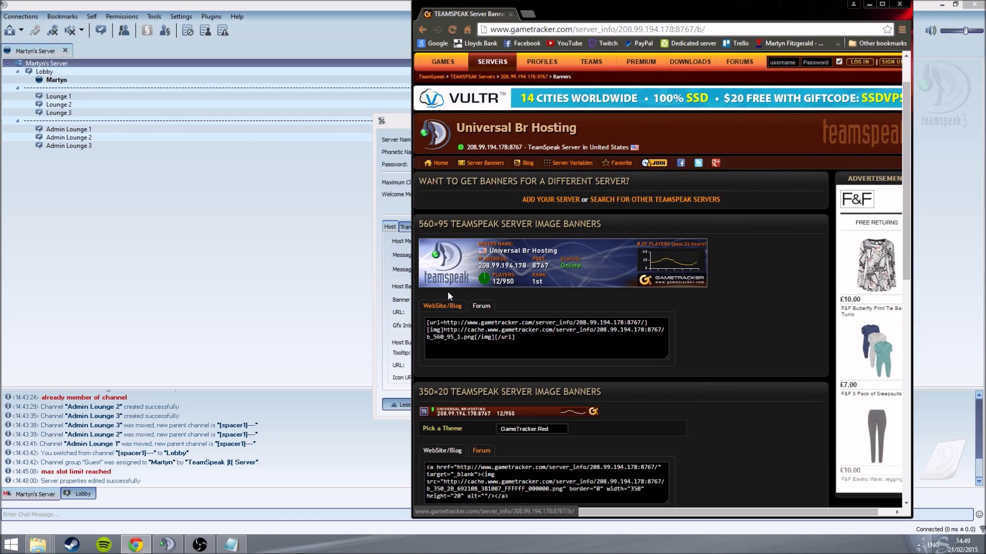
pyautogui.moveTo(559, 18); pyautogui.dragTo(598, 27)
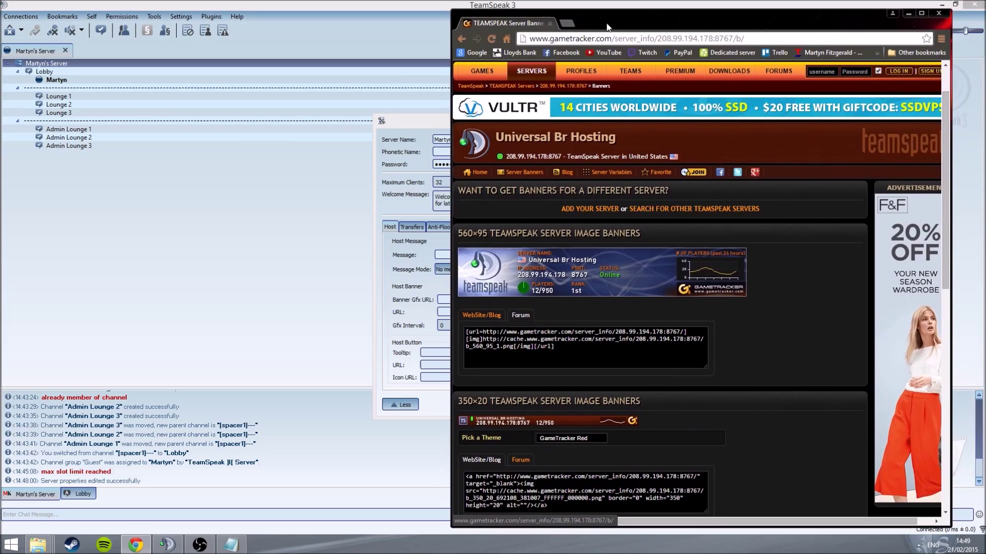
pyautogui.click(483, 332)
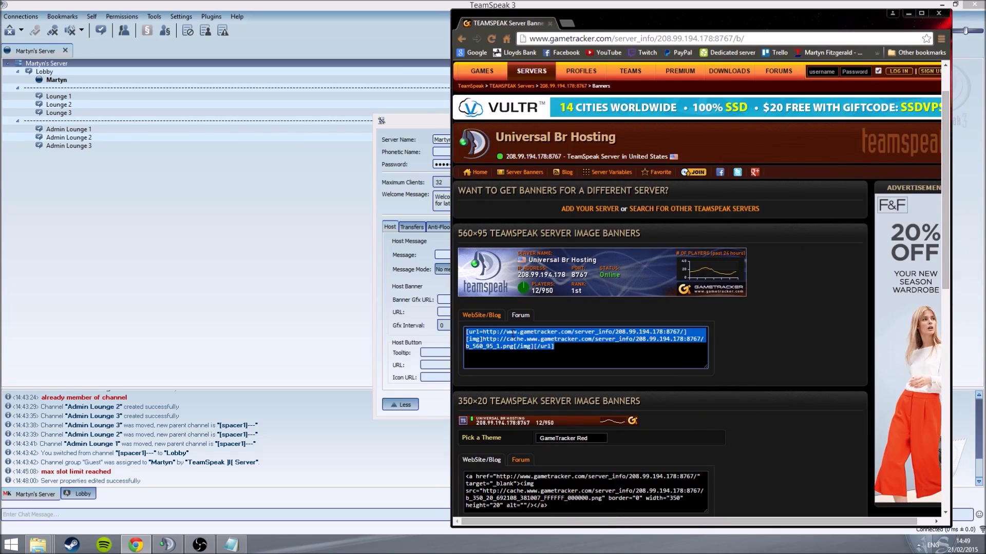
pyautogui.click(487, 332)
pyautogui.moveTo(483, 333); pyautogui.dragTo(680, 333)
pyautogui.hotkey('ctrl', 'c')
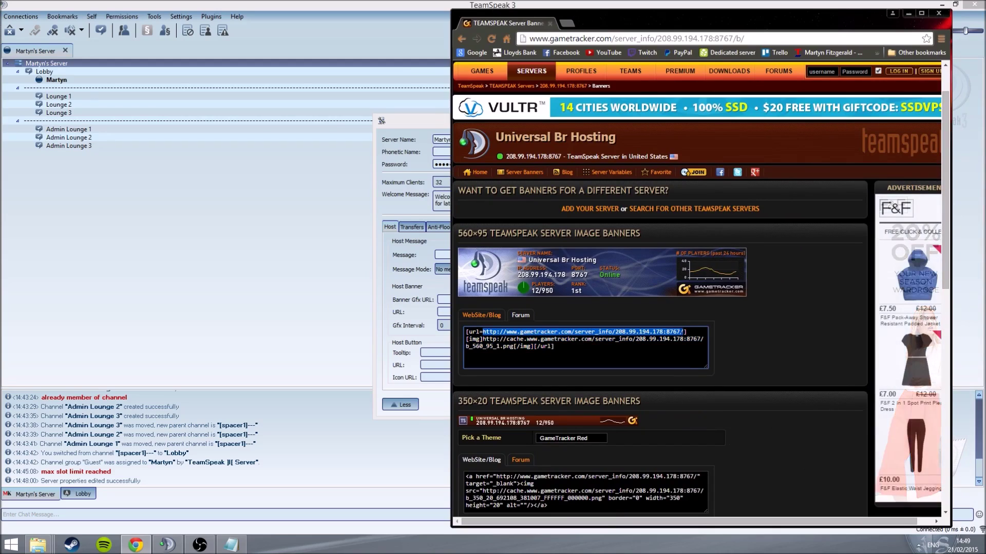
pyautogui.click(455, 305)
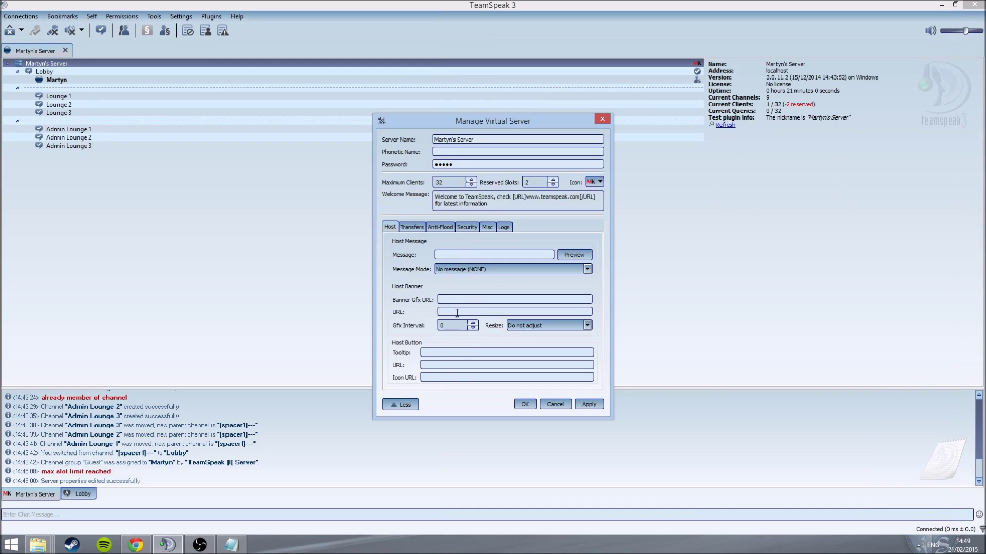
# Step: Paste the GameTracker link into Banner Gfx URL instead of Host Banner URL and apply
pyautogui.hotkey('alt', 'Tab')
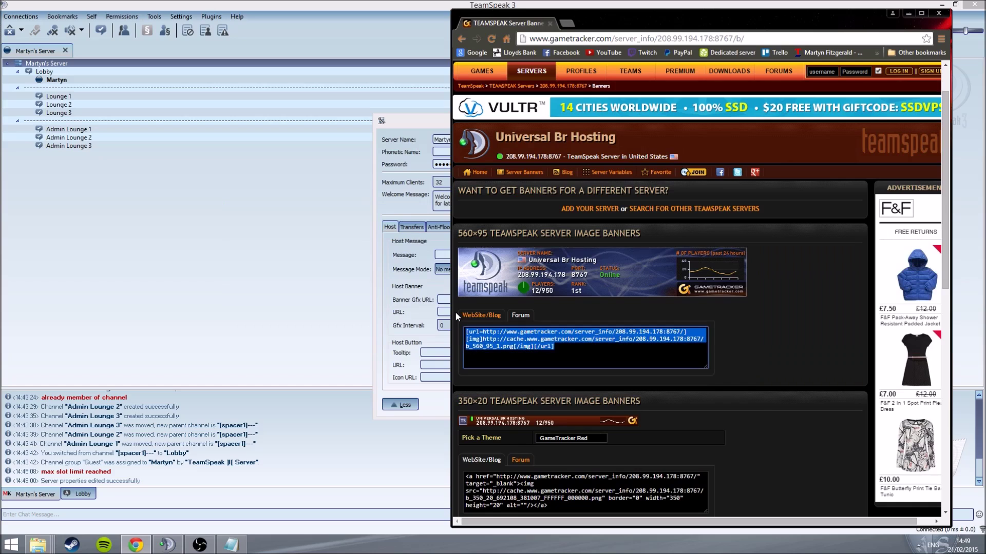
pyautogui.hotkey('alt', 'Tab')
pyautogui.hotkey('ctrl', 'v')
pyautogui.hotkey('alt', 'Tab')
pyautogui.hotkey('alt', 'Tab')
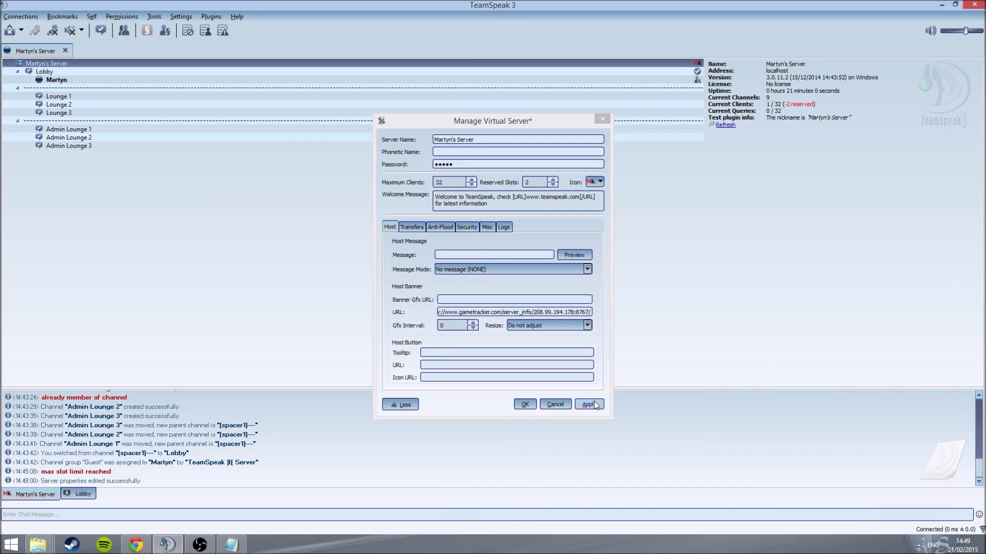
pyautogui.click(588, 405)
pyautogui.tripleClick(462, 312)
pyautogui.hotkey('ctrl', 'c')
pyautogui.press('BackSpace')
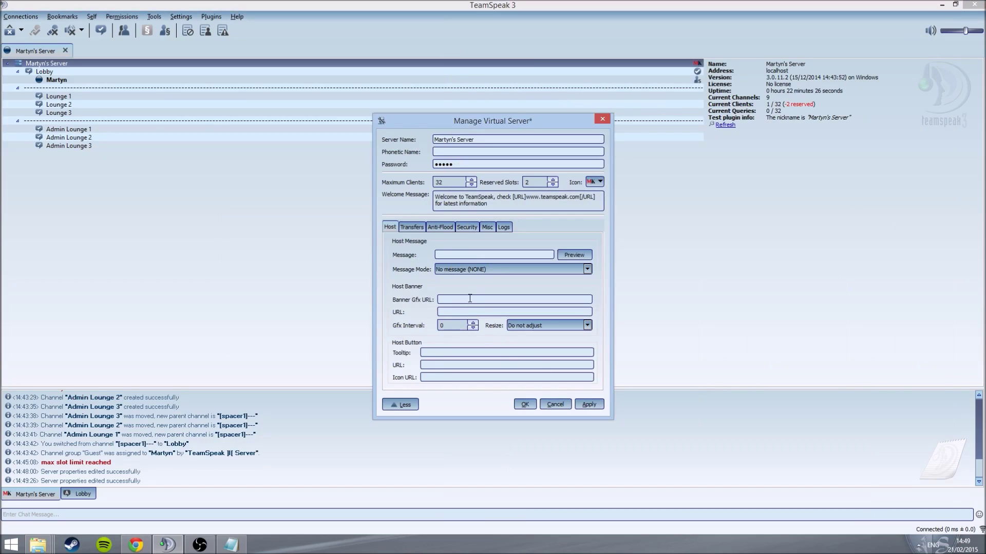
pyautogui.hotkey('ctrl', 'v')
pyautogui.click(589, 407)
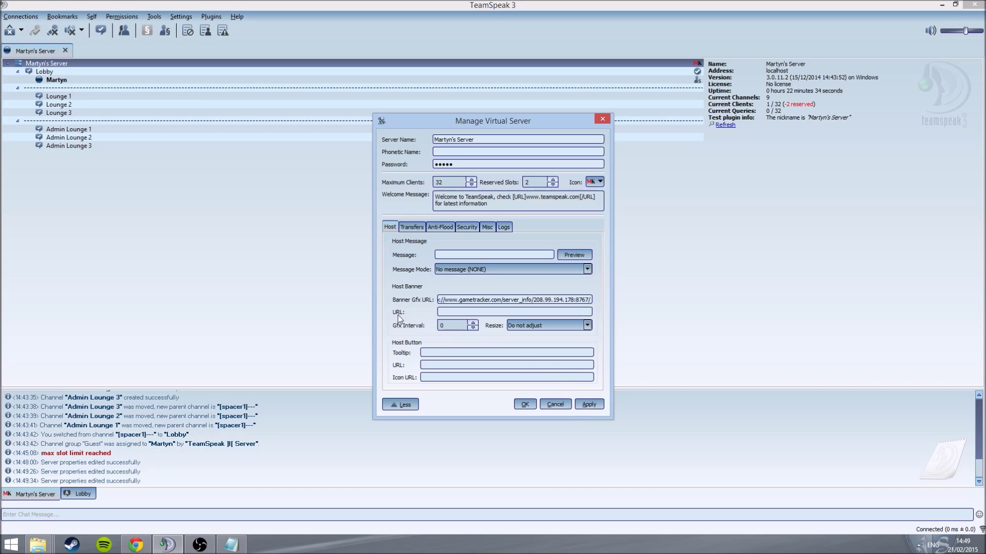
# Step: Replace Banner Gfx URL with the copied b_560_95_1.png image address and apply
pyautogui.click(445, 312)
pyautogui.hotkey('alt', 'Tab')
pyautogui.click(534, 347)
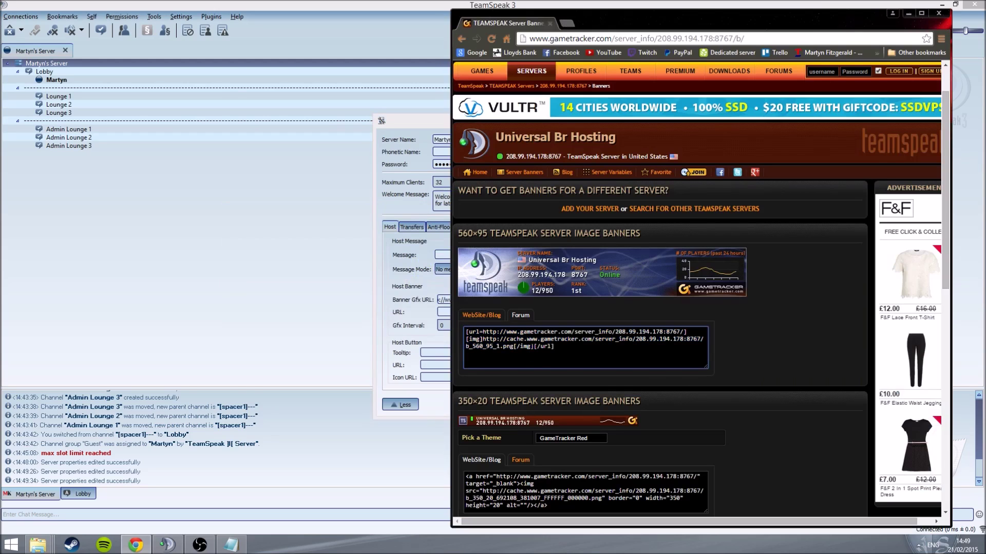
pyautogui.moveTo(482, 339); pyautogui.dragTo(514, 347)
pyautogui.hotkey('alt', 'Tab')
pyautogui.tripleClick(456, 302)
pyautogui.write('http://cache.gametracker.com/server_info/208.99.194.178:8767/b_560_95_1.png')
pyautogui.click(583, 405)
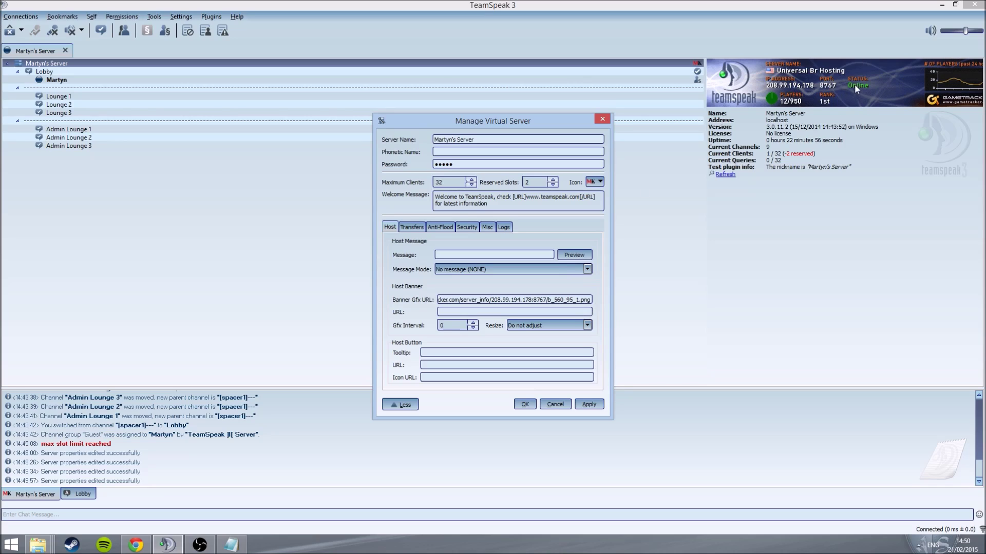
# Step: Set the banner Gfx Interval to 60 seconds and apply
pyautogui.moveTo(448, 325); pyautogui.dragTo(431, 326)
pyautogui.write('6')
pyautogui.click(589, 405)
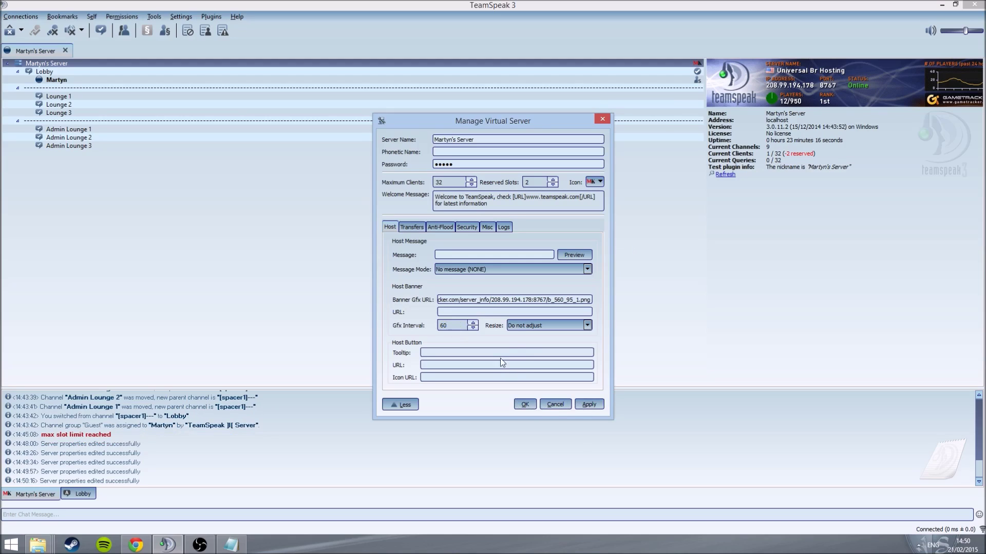
# Step: Try the stretch resize that ignores aspect ratio, apply, and check the banner in the info panel
pyautogui.click(536, 327)
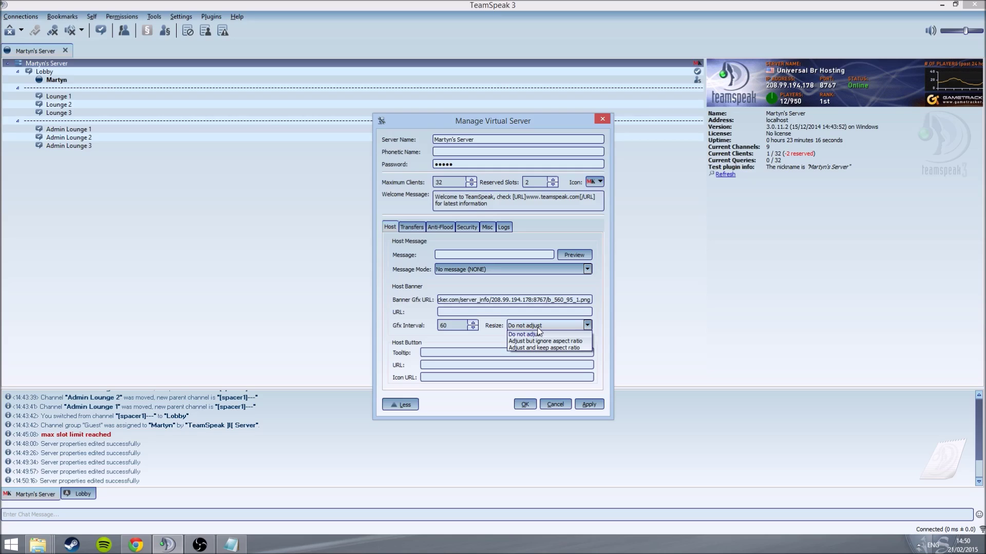
pyautogui.click(556, 118)
pyautogui.moveTo(532, 124); pyautogui.dragTo(294, 109)
pyautogui.moveTo(705, 157)
pyautogui.mouseDown()
pyautogui.moveTo(553, 157)
pyautogui.moveTo(707, 155)
pyautogui.moveTo(692, 152)
pyautogui.mouseUp()
pyautogui.click(317, 311)
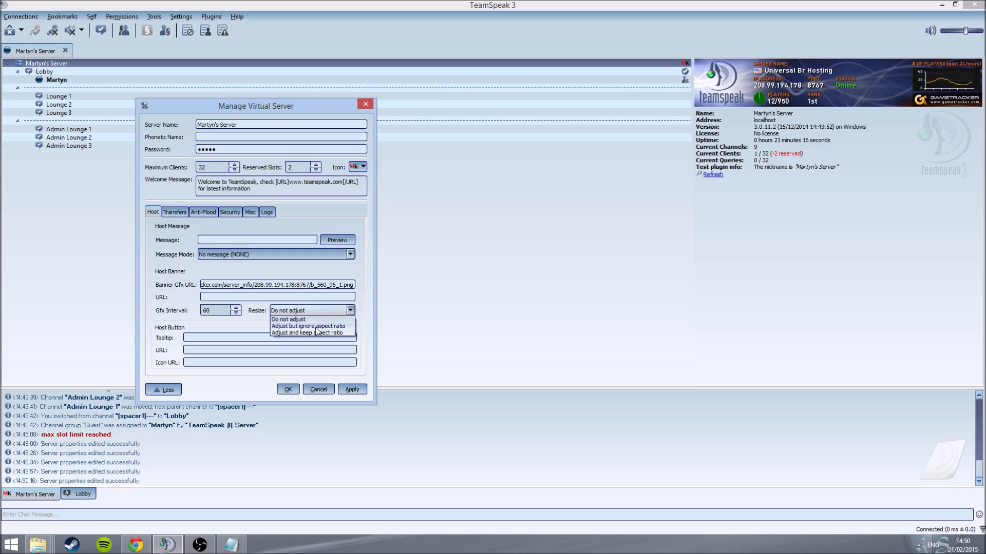
pyautogui.click(316, 327)
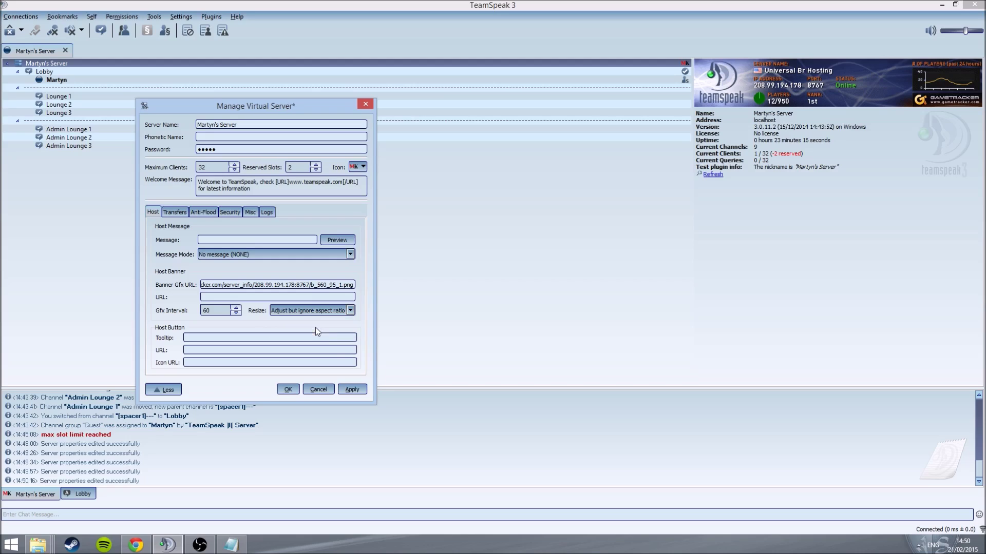
pyautogui.click(352, 390)
pyautogui.moveTo(691, 176); pyautogui.dragTo(642, 226)
pyautogui.moveTo(631, 386)
pyautogui.mouseDown()
pyautogui.moveTo(632, 334)
pyautogui.moveTo(636, 402)
pyautogui.mouseUp()
pyautogui.moveTo(644, 239); pyautogui.dragTo(667, 237)
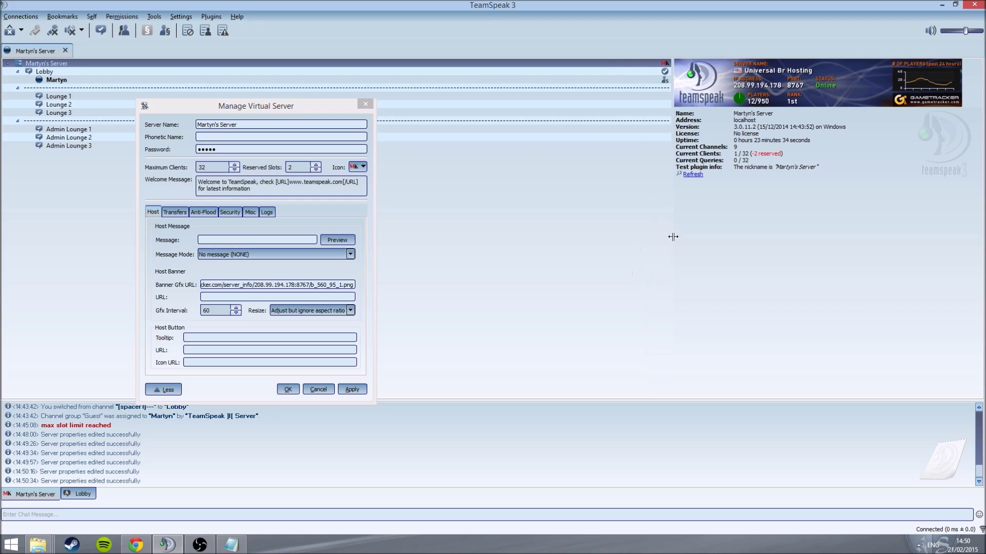
# Step: Switch banner resize to 'Adjust and keep aspect ratio', apply, and close the server settings with OK
pyautogui.click(342, 311)
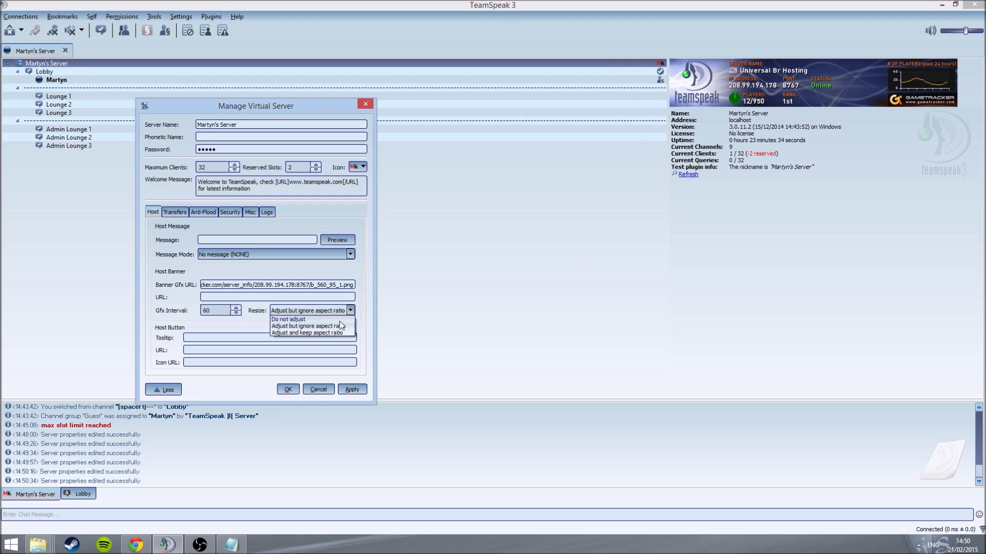
pyautogui.click(308, 333)
pyautogui.click(359, 390)
pyautogui.moveTo(667, 279); pyautogui.dragTo(660, 242)
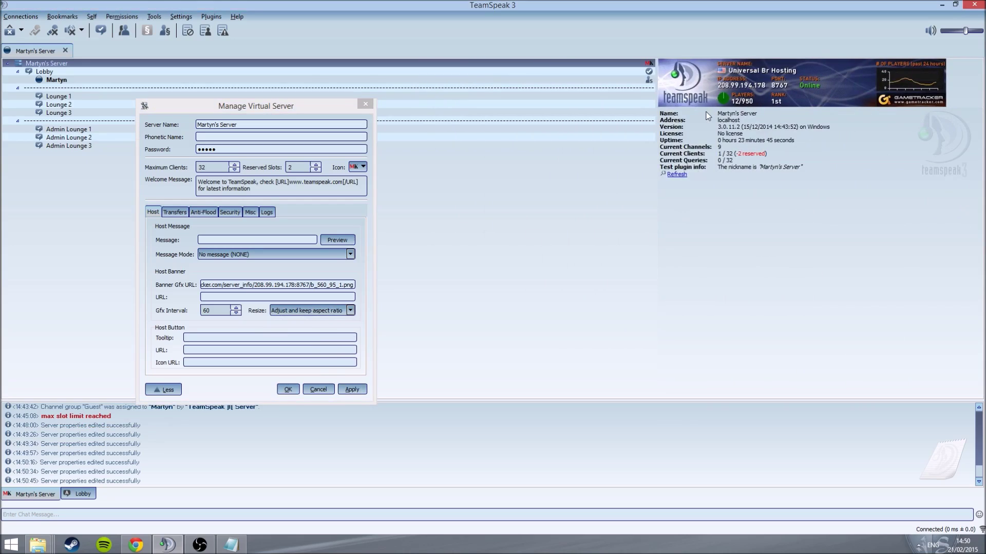
pyautogui.click(288, 390)
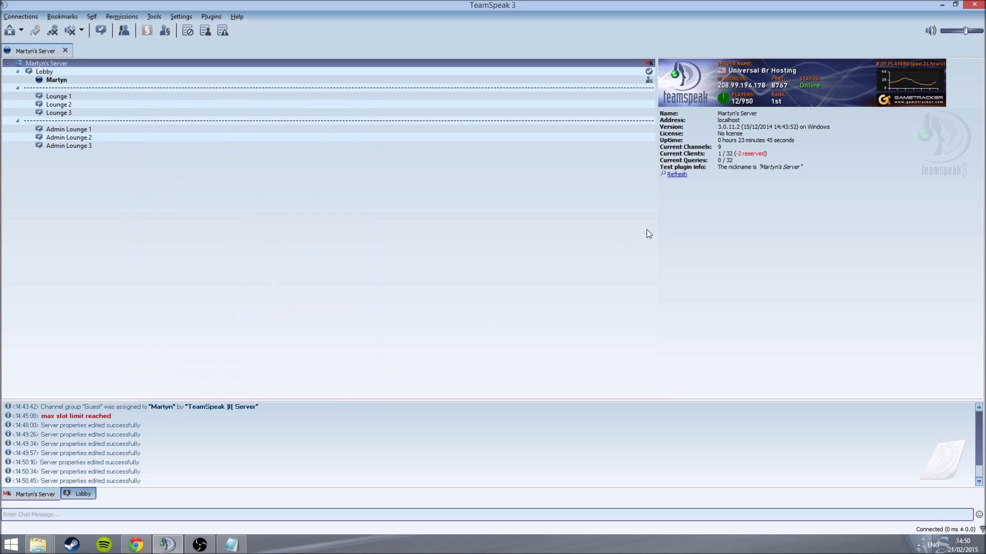
pyautogui.moveTo(655, 223); pyautogui.dragTo(693, 214)
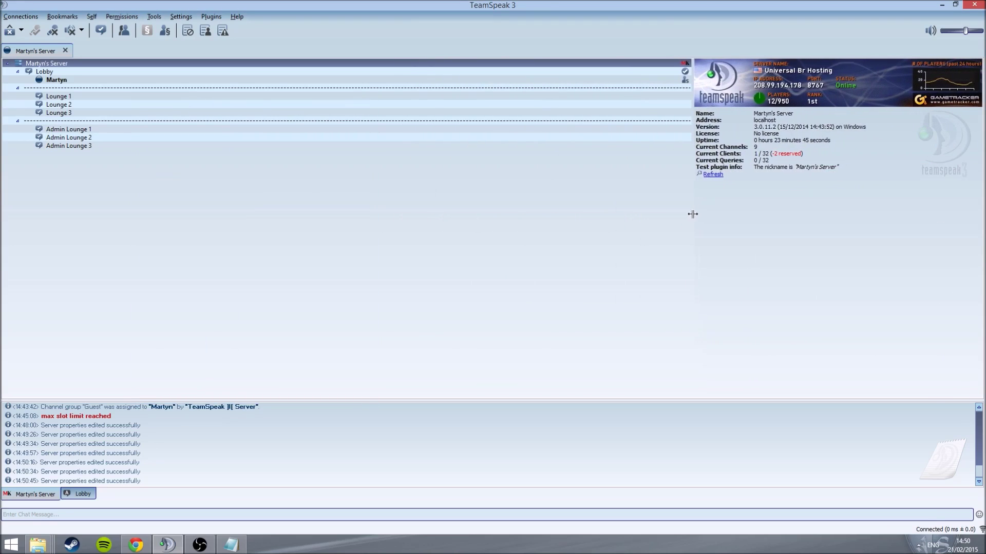
# Step: In the virtual server settings, set the host message mode to show in the log
pyautogui.rightClick(172, 66)
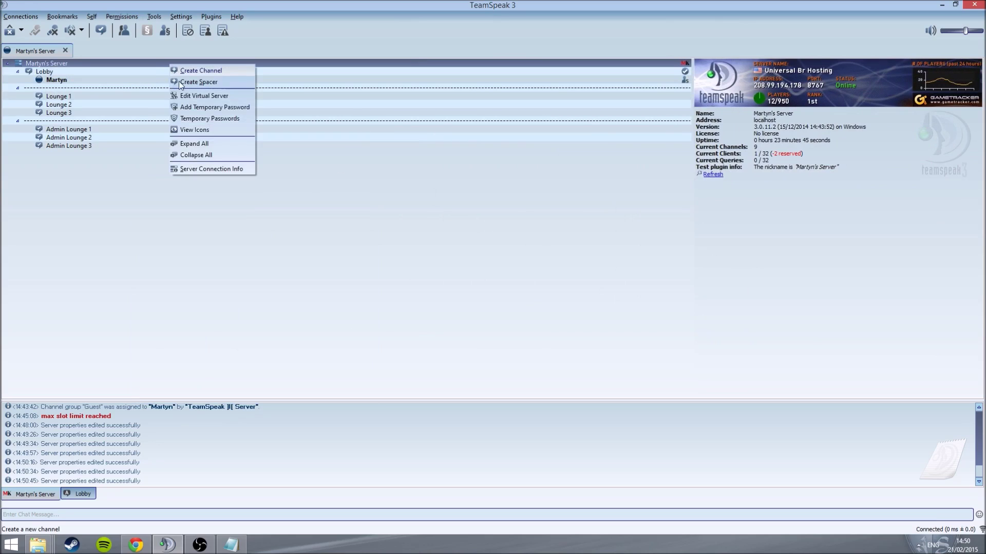
pyautogui.click(191, 94)
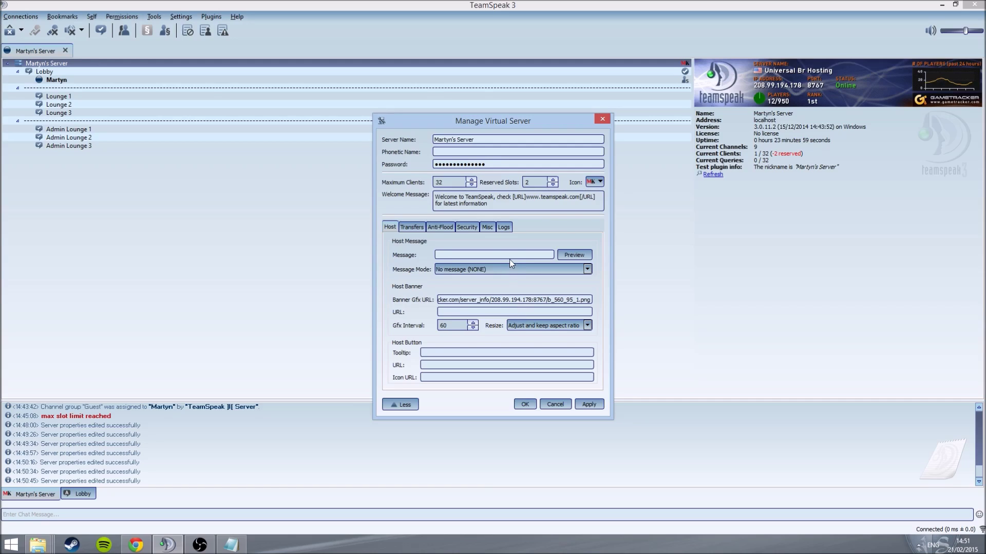
pyautogui.click(494, 267)
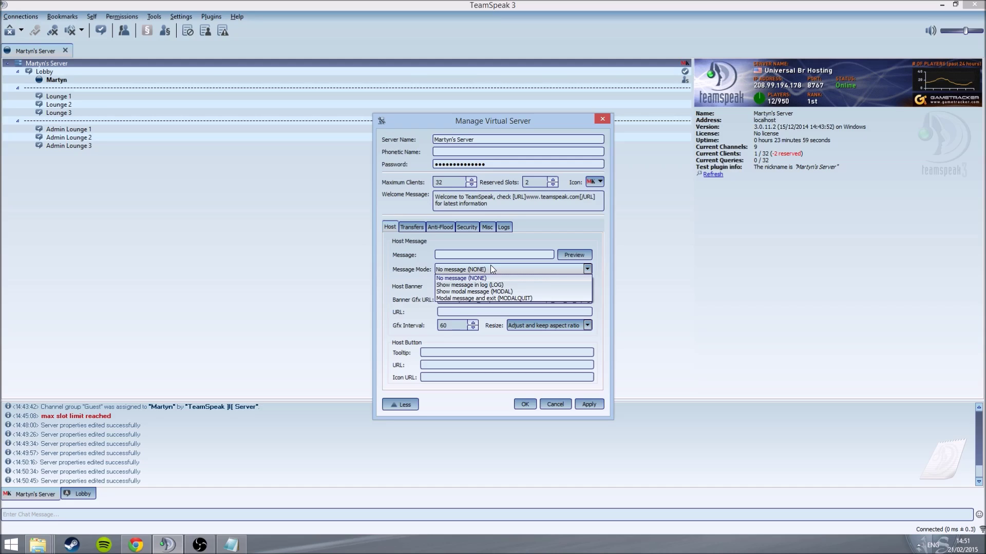
pyautogui.click(482, 284)
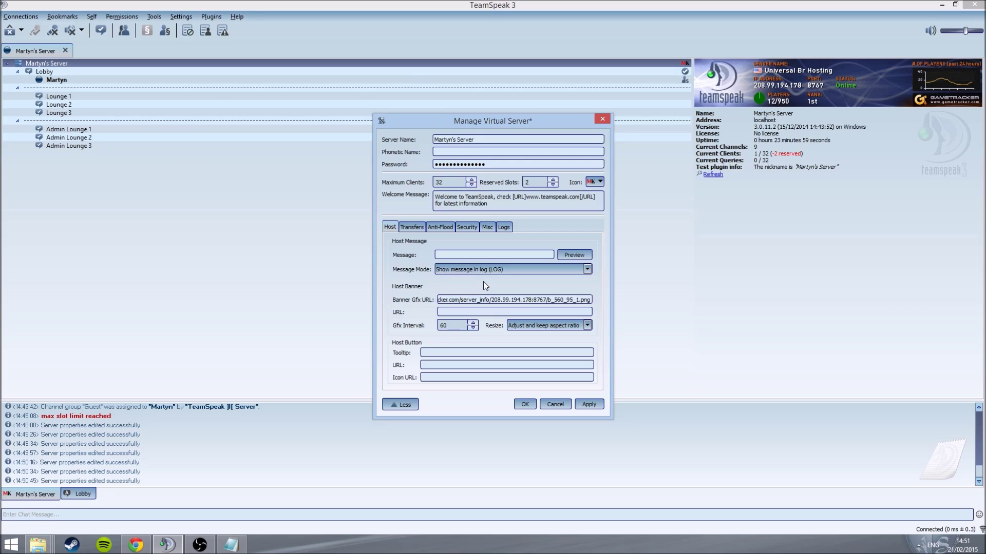
# Step: Enter 'Hello World !!' as the host message, preview it, then apply and save
pyautogui.click(476, 254)
pyautogui.write('Hello World !')
pyautogui.click(579, 255)
pyautogui.click(589, 405)
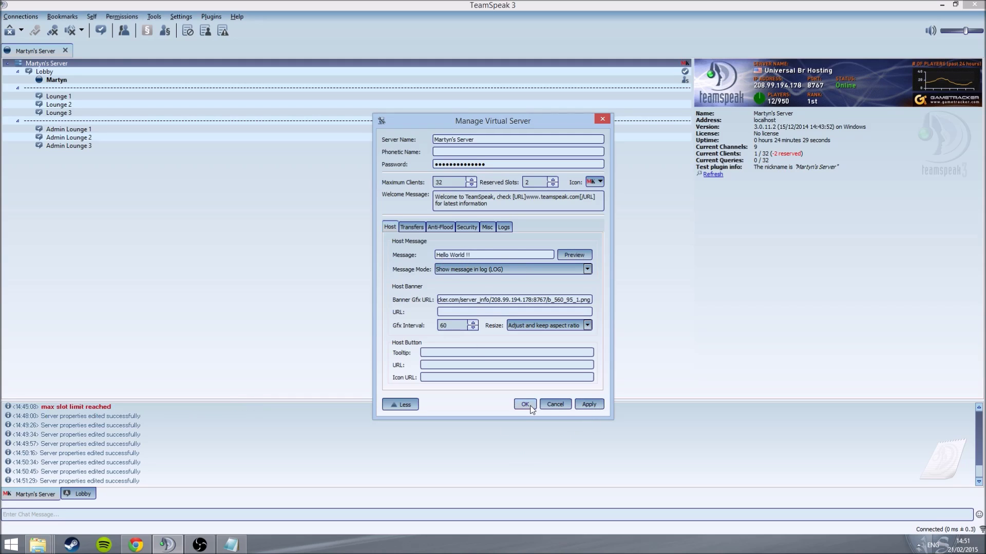
pyautogui.click(529, 405)
pyautogui.click(20, 16)
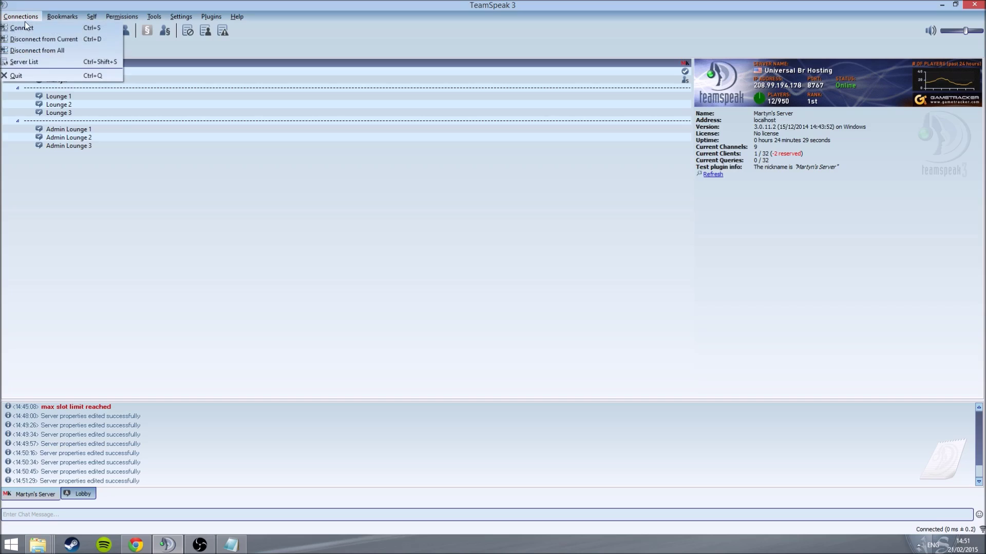
# Step: Reconnect to localhost and highlight the 'Hello World !!' and connection lines in the log
pyautogui.click(24, 24)
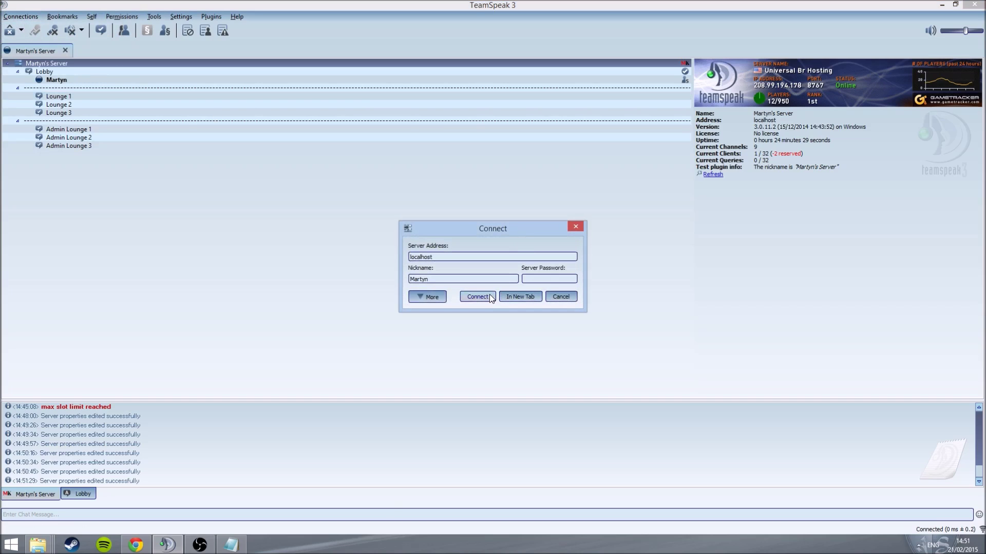
pyautogui.click(489, 297)
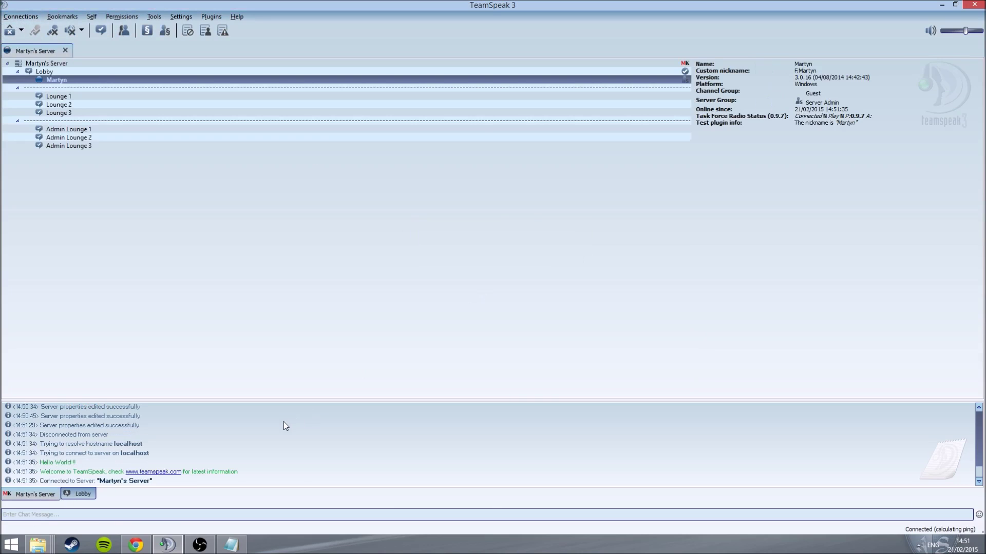
pyautogui.moveTo(76, 464); pyautogui.dragTo(6, 466)
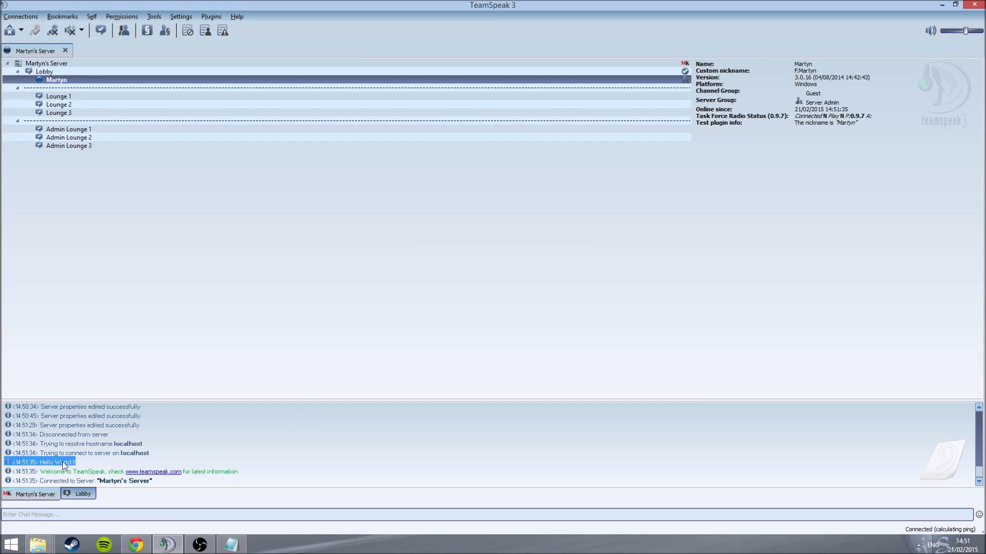
pyautogui.hotkey('alt', 'Tab')
pyautogui.hotkey('alt', 'Tab')
pyautogui.hotkey('alt', 'Tab')
pyautogui.hotkey('alt', 'Tab')
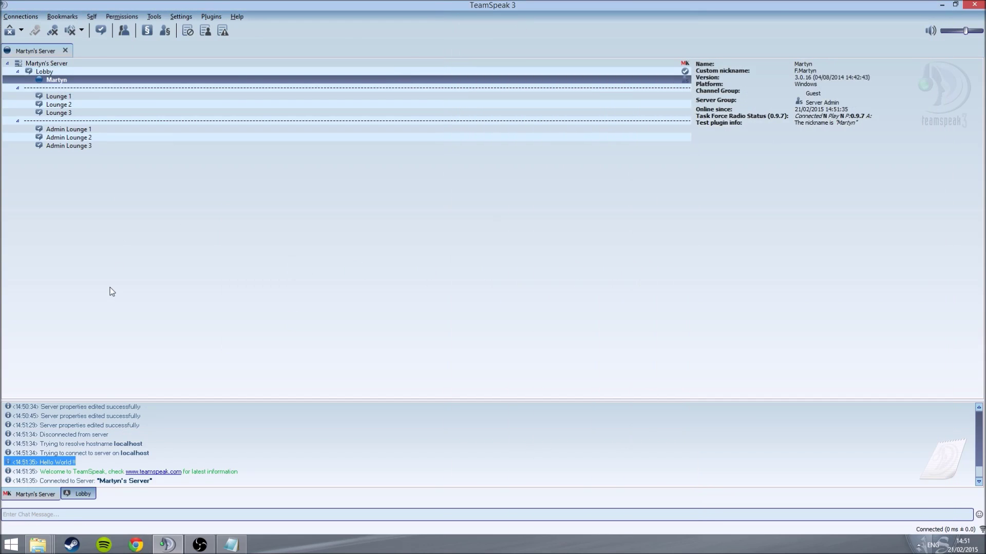
pyautogui.moveTo(70, 481); pyautogui.dragTo(241, 474)
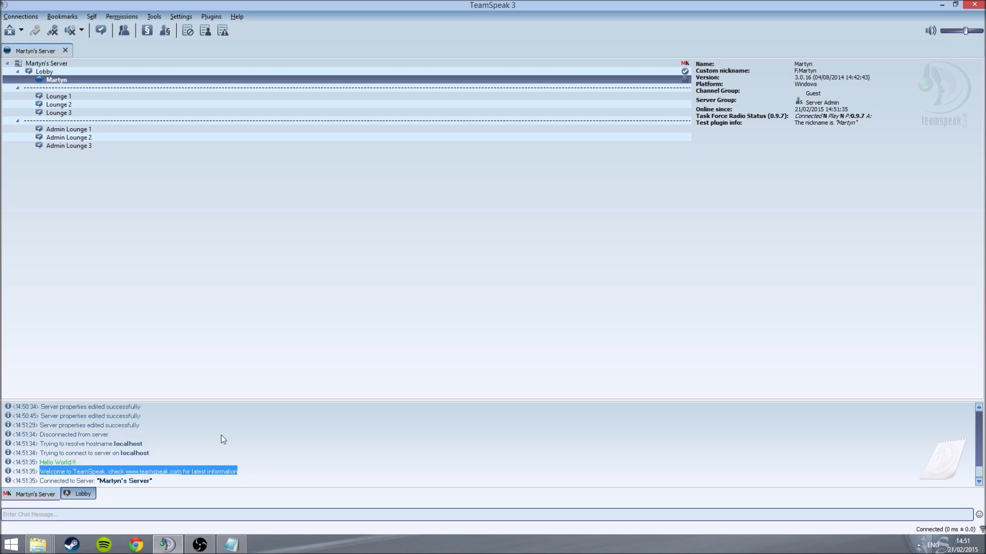
# Step: Change the host message mode to Show modal message (MODAL) and save the server settings
pyautogui.rightClick(108, 66)
pyautogui.click(119, 93)
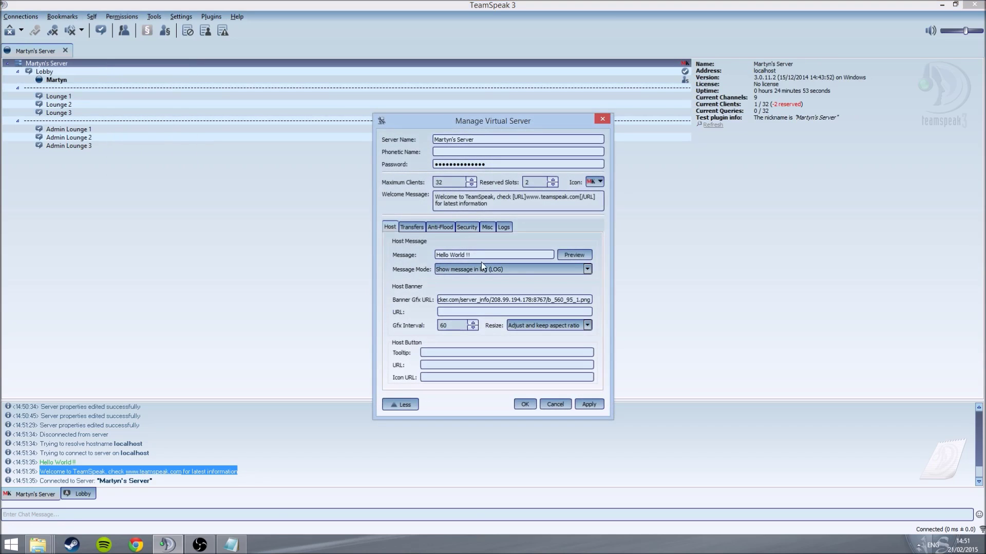
pyautogui.click(521, 270)
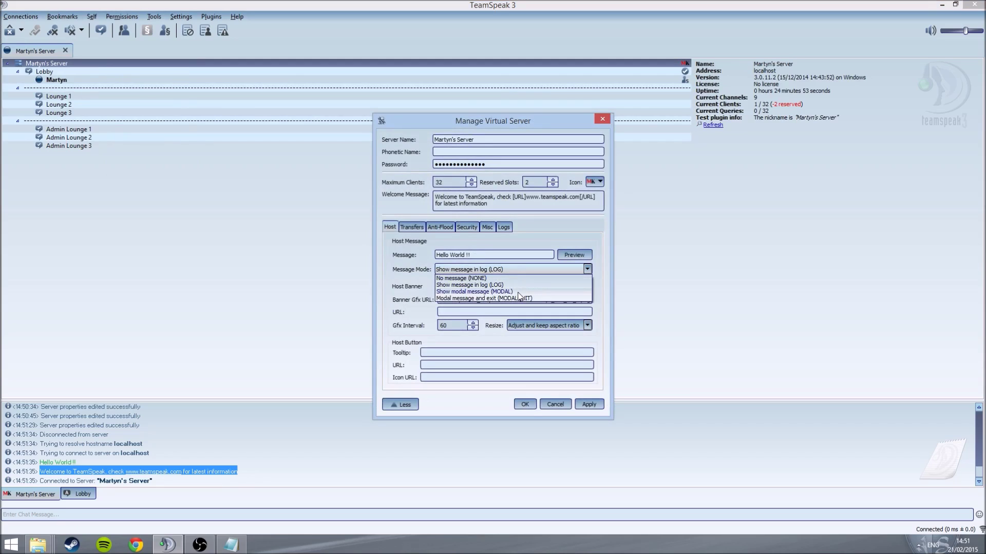
pyautogui.click(519, 292)
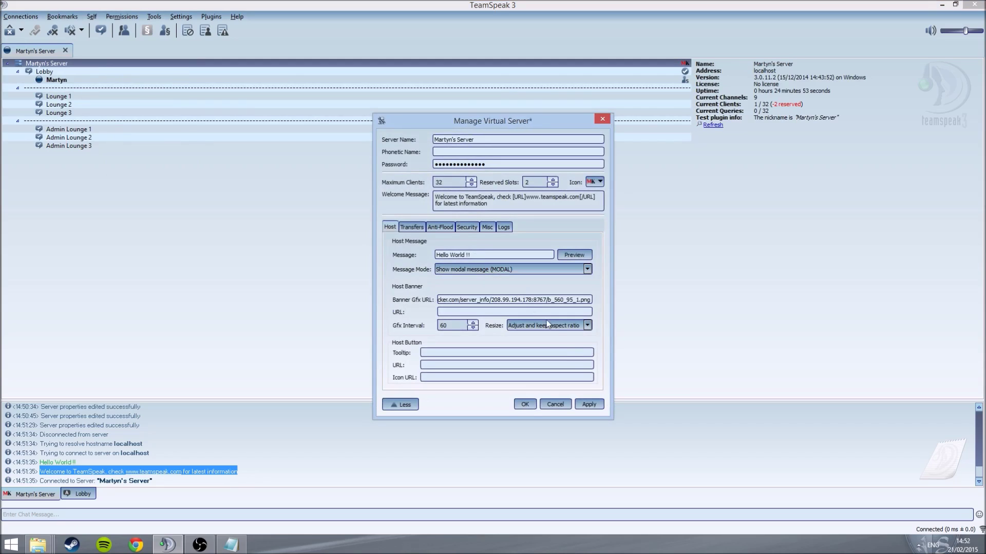
pyautogui.click(589, 405)
pyautogui.click(524, 404)
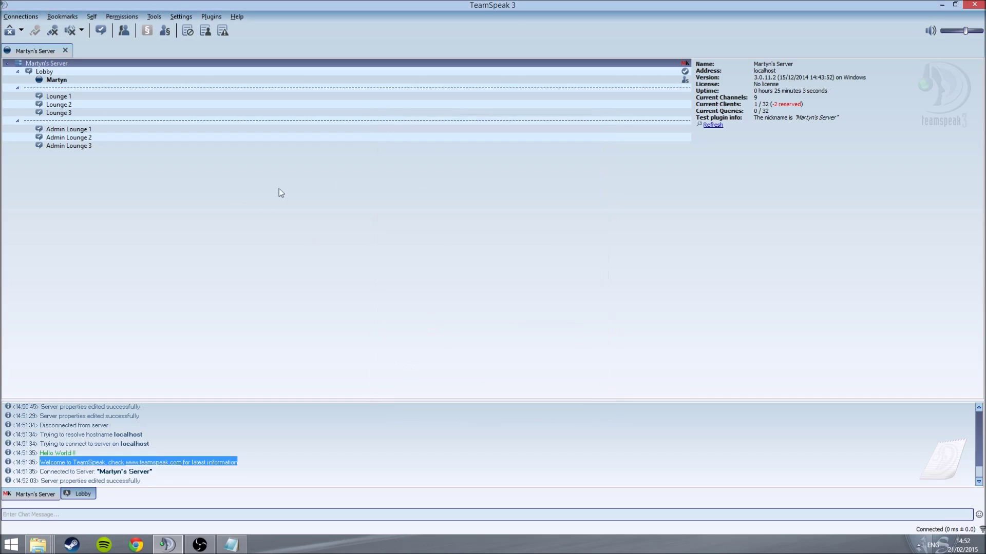
pyautogui.click(30, 17)
# Step: Reconnect to the local server, dismiss the 'Hello World !!' pop-up, and select the Lobby channel
pyautogui.click(33, 24)
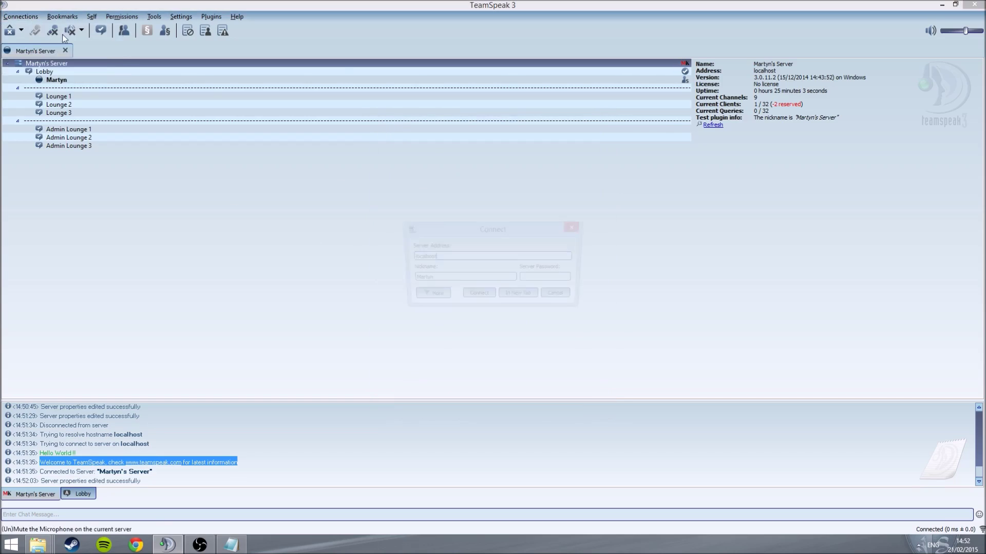
pyautogui.click(481, 292)
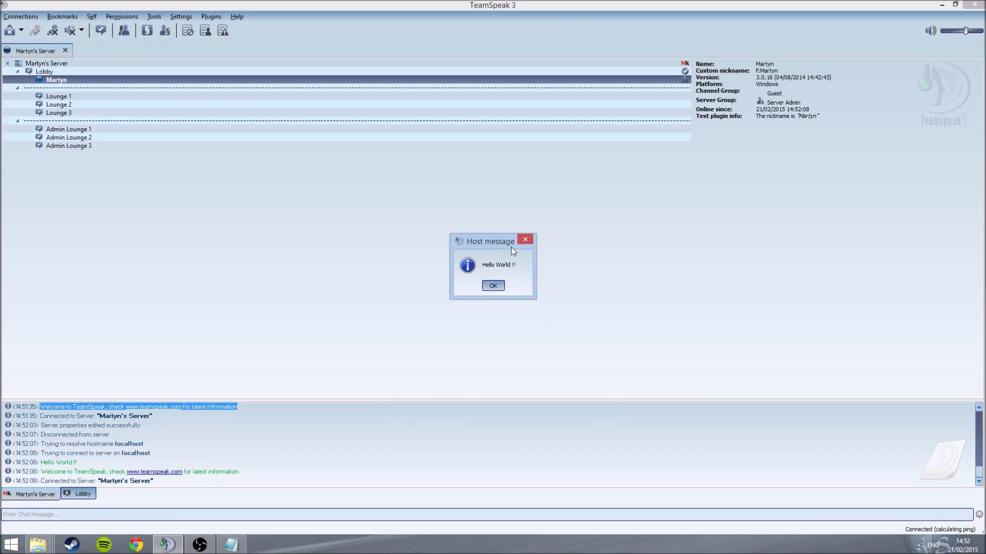
pyautogui.click(490, 286)
pyautogui.click(250, 72)
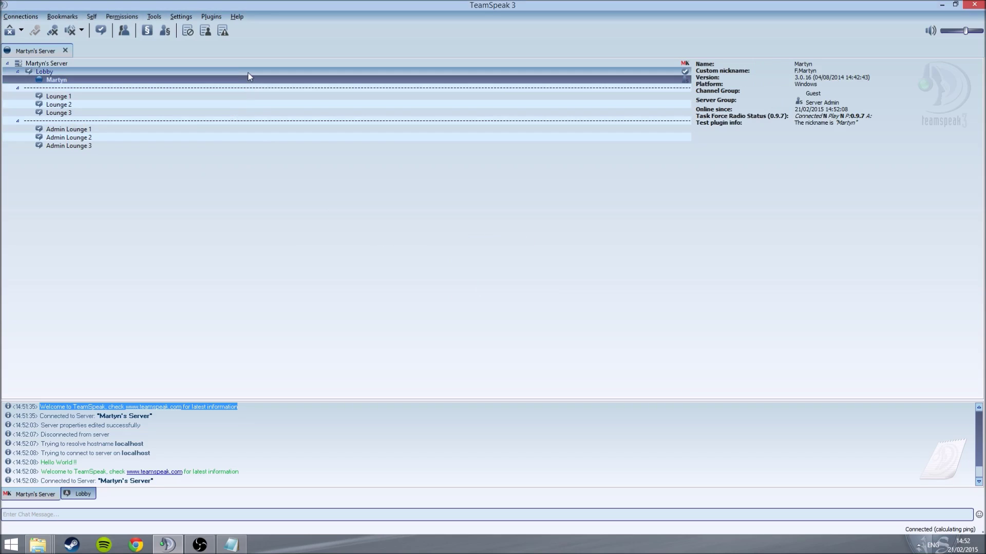
pyautogui.rightClick(250, 72)
# Step: Open the virtual server settings and review the host button icon and tooltip fields
pyautogui.rightClick(266, 66)
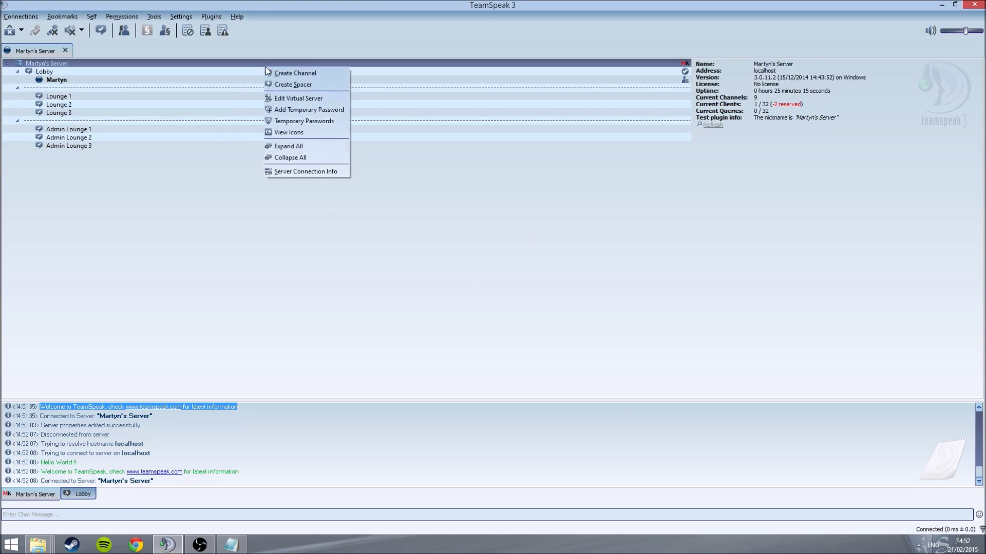
pyautogui.click(302, 97)
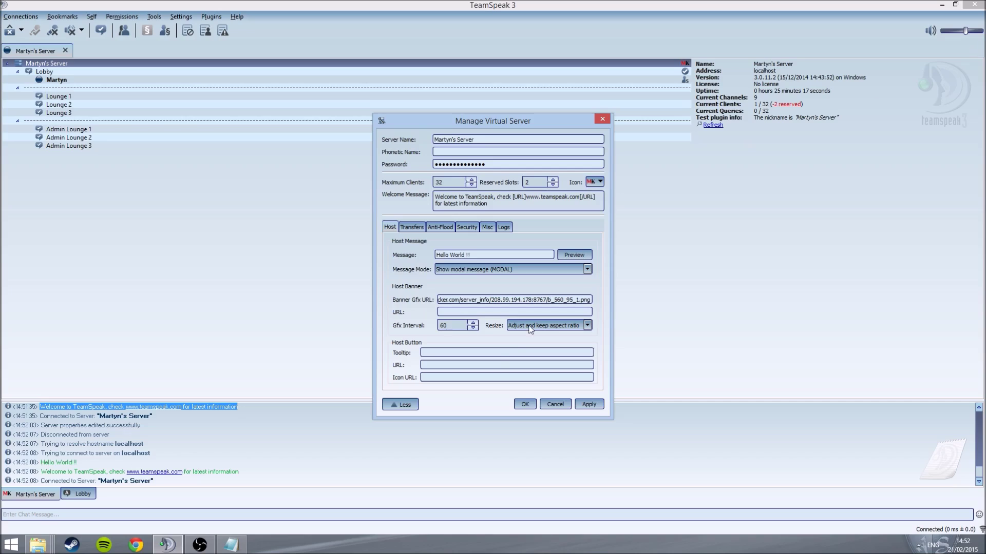
pyautogui.click(428, 380)
pyautogui.click(435, 355)
# Step: Review Transfers, Anti-Flood (block-IP points 250) and Security, keeping encryption configured per channel
pyautogui.click(420, 228)
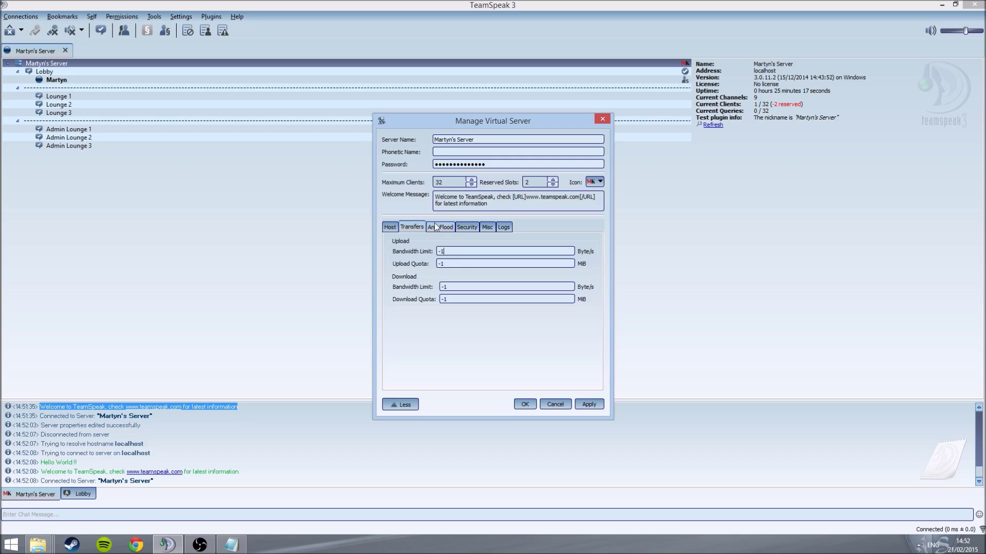
pyautogui.click(435, 226)
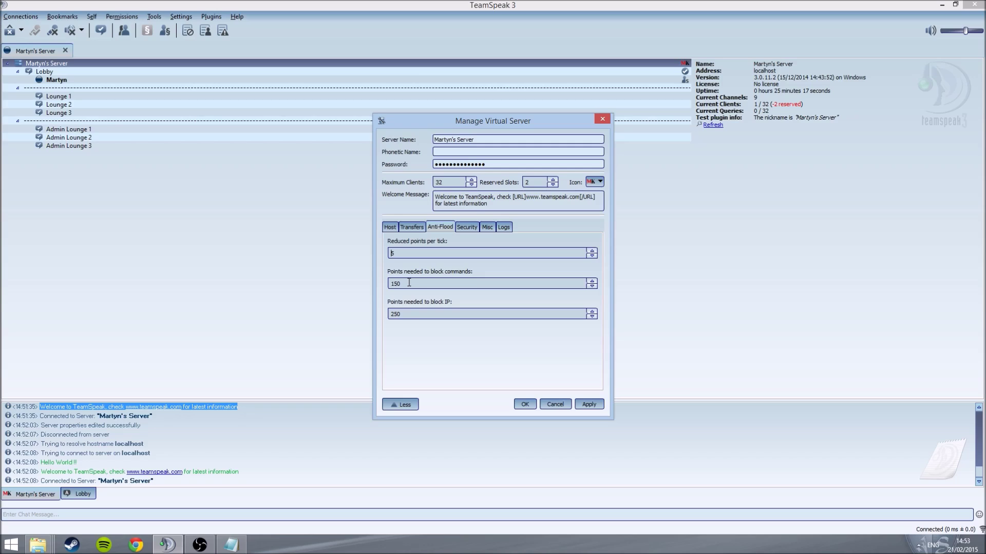
pyautogui.moveTo(400, 314); pyautogui.dragTo(389, 322)
pyautogui.click(460, 228)
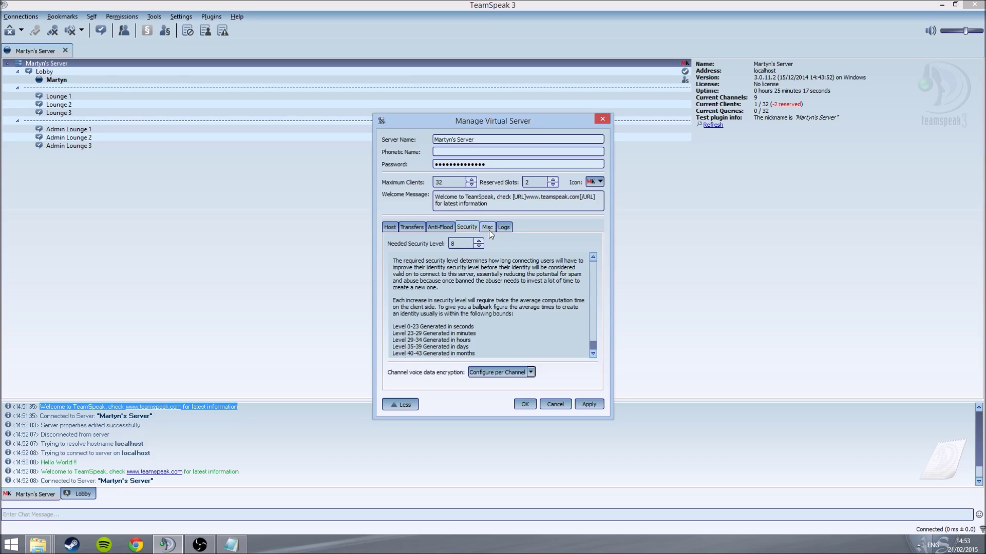
pyautogui.click(496, 374)
pyautogui.click(496, 374)
pyautogui.click(488, 227)
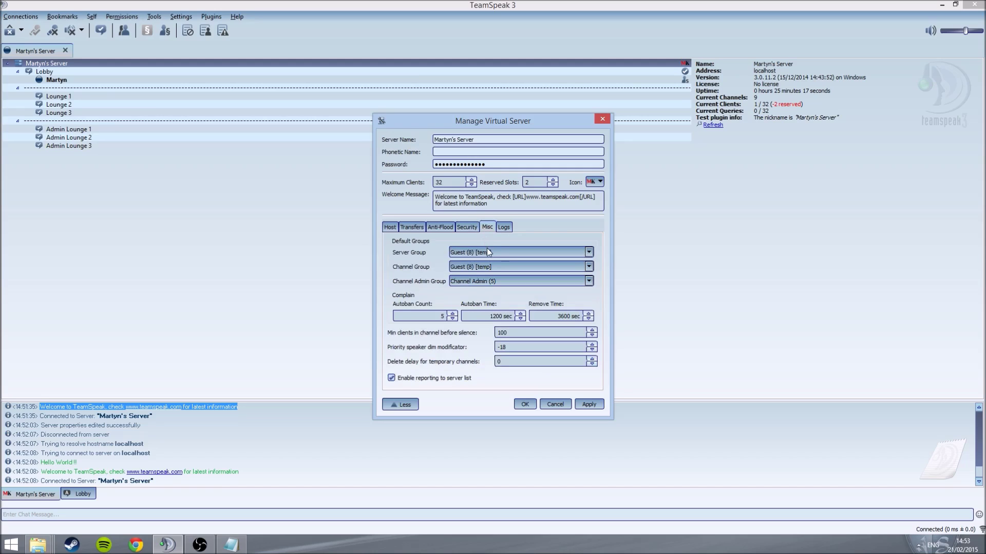
# Step: Try Server Admin as the default server group, acknowledge the warning, then revert to Guest
pyautogui.click(487, 250)
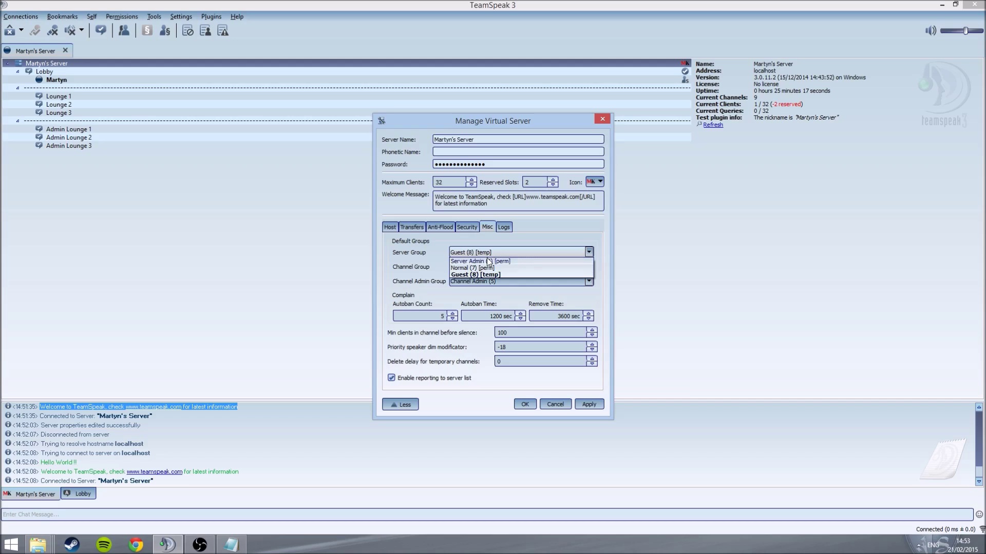
pyautogui.click(487, 259)
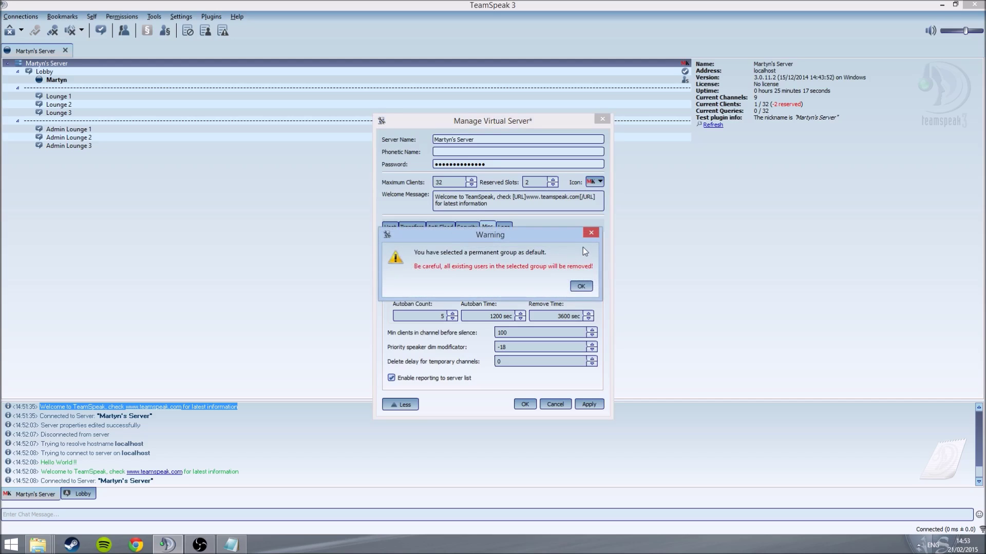
pyautogui.click(591, 234)
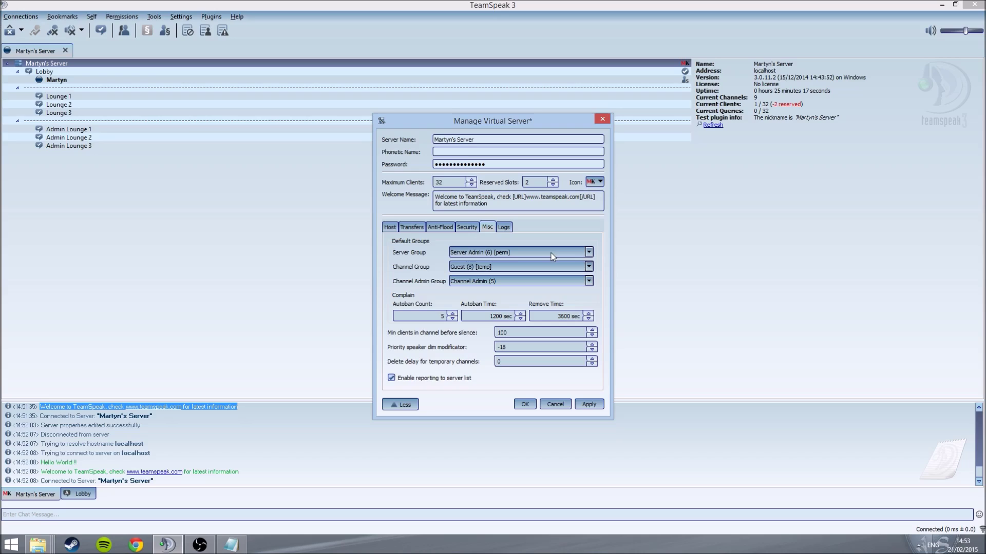
pyautogui.click(552, 257)
pyautogui.click(553, 262)
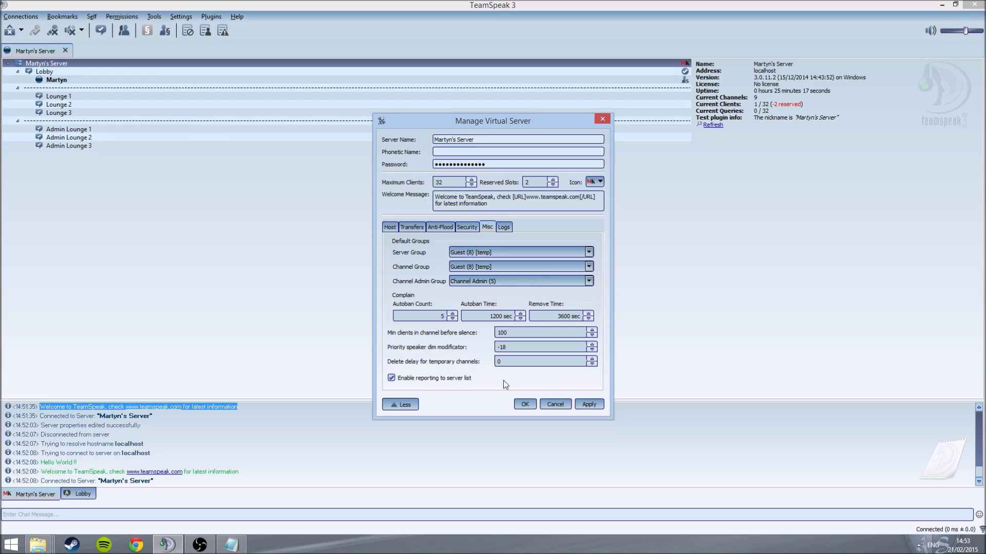
# Step: Review the logging and host options, then save and close the server settings
pyautogui.click(504, 227)
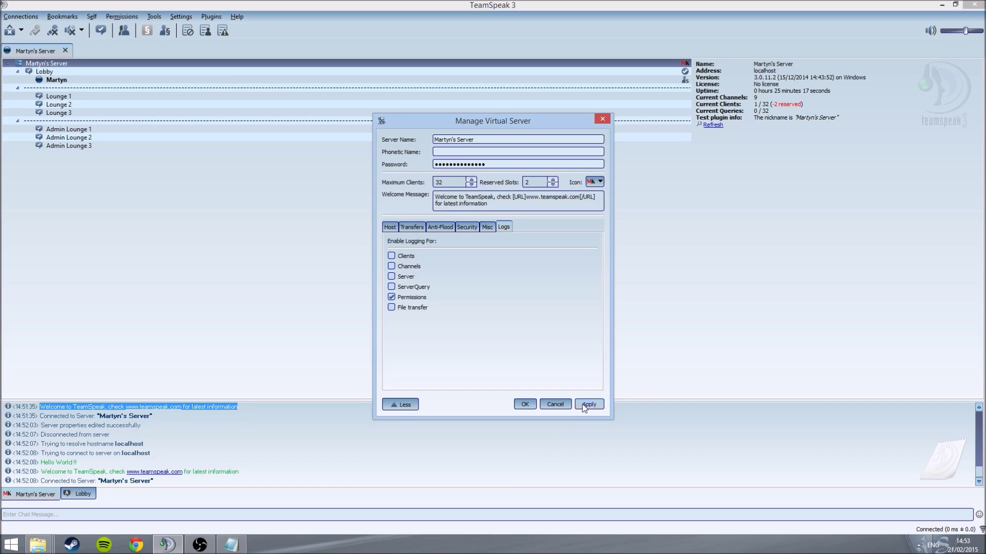
pyautogui.click(390, 227)
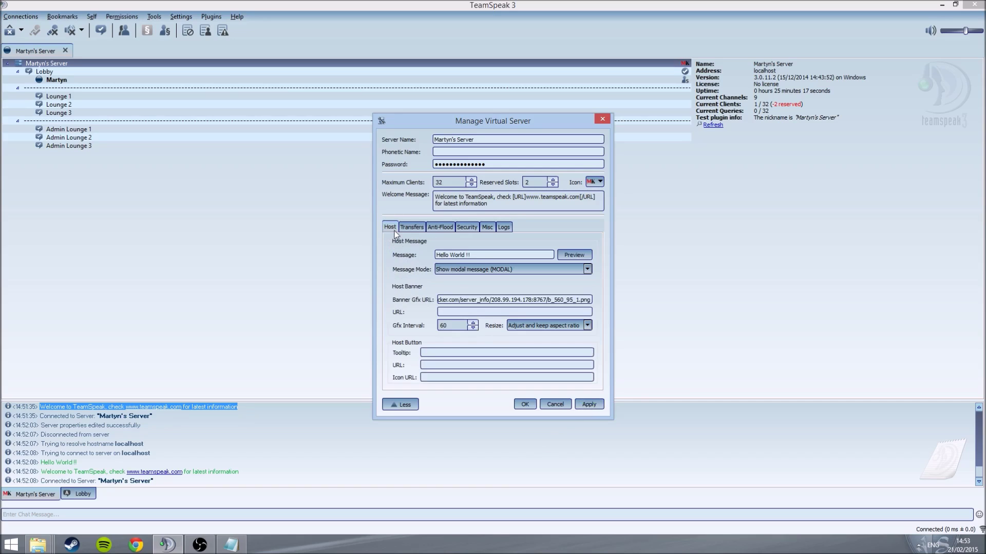
pyautogui.click(404, 406)
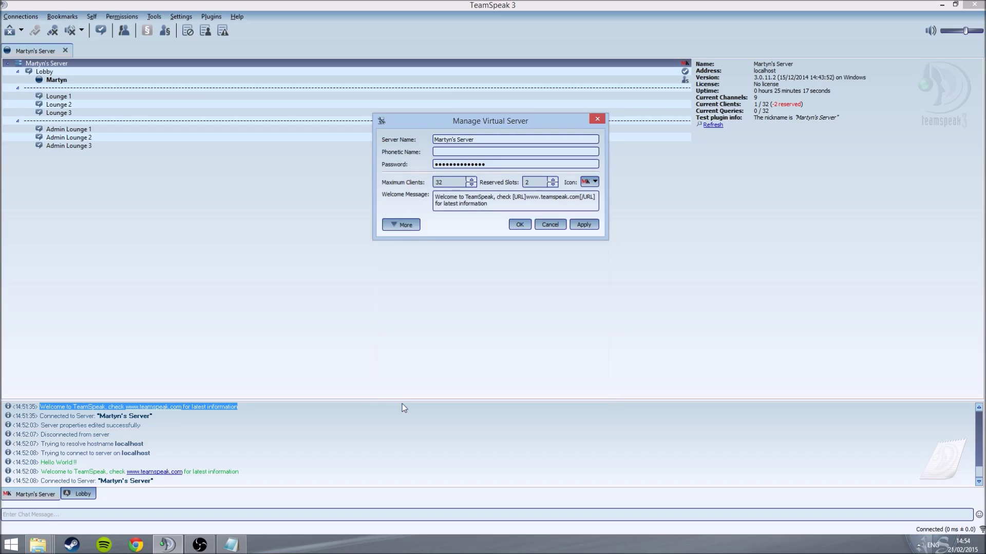
pyautogui.click(391, 227)
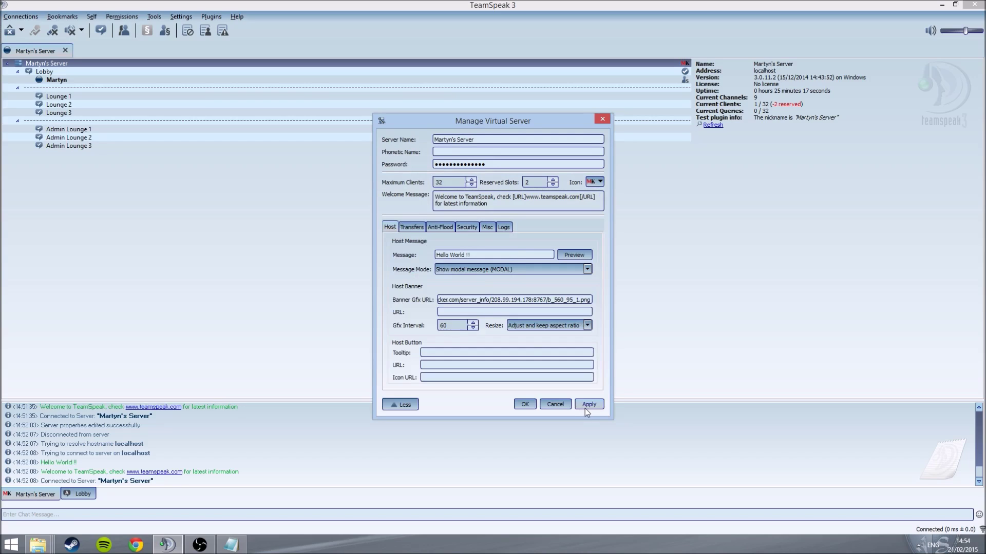
pyautogui.click(523, 404)
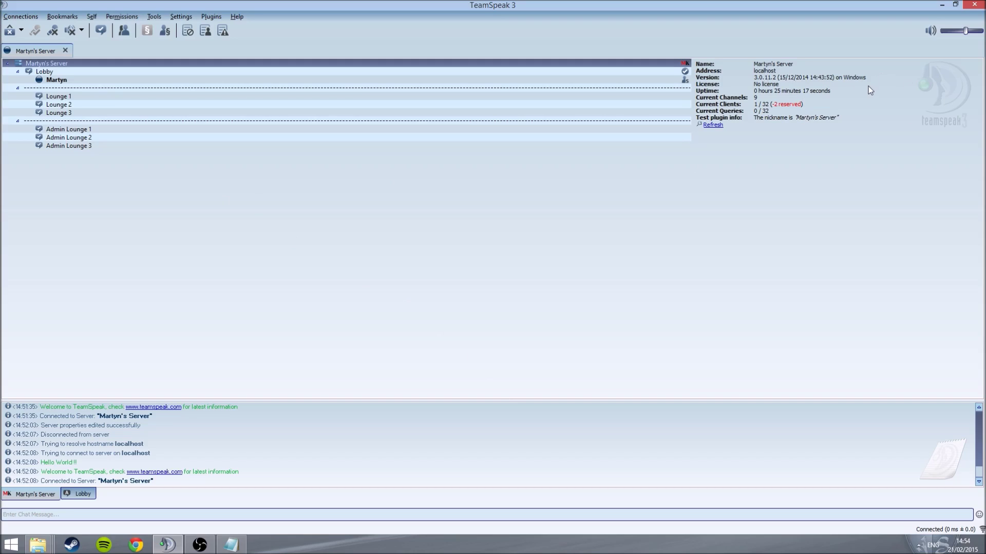
# Step: Check your client's server groups (only Server Admin ticked), close unchanged, then open Permissions
pyautogui.rightClick(539, 63)
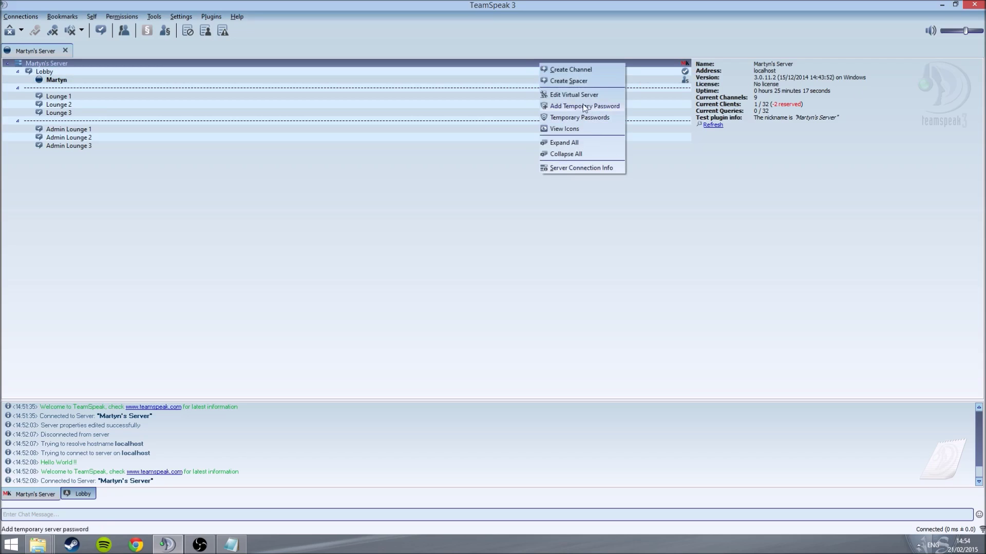
pyautogui.click(744, 85)
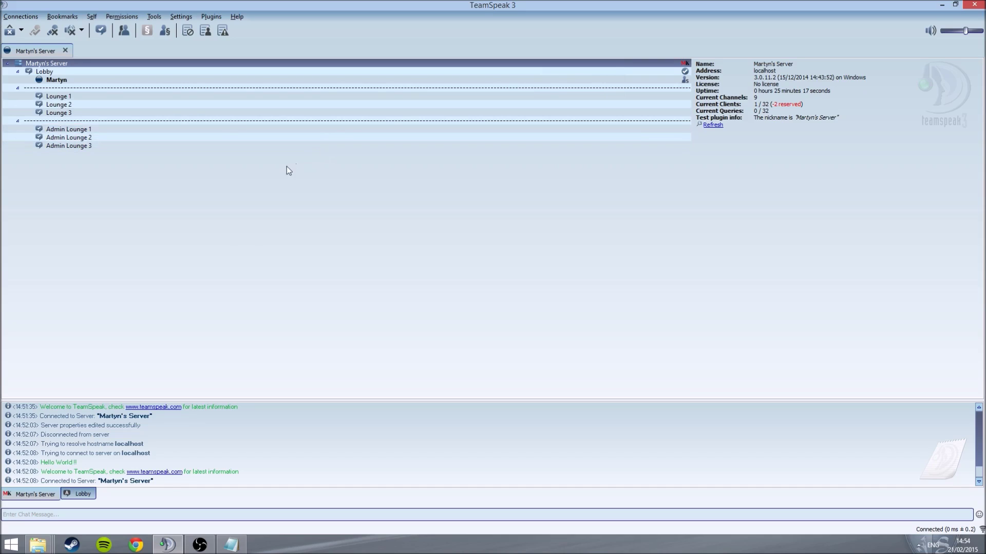
pyautogui.rightClick(219, 81)
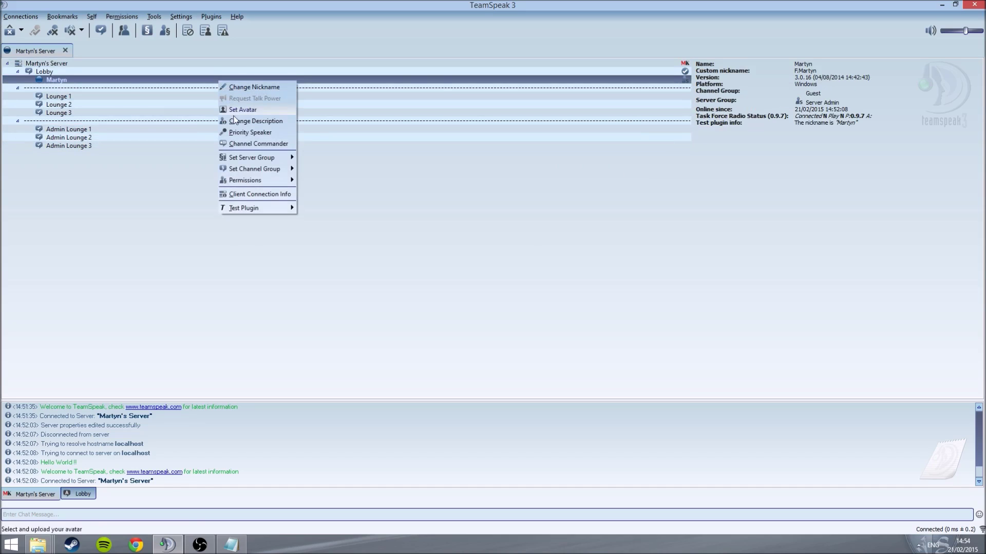
pyautogui.moveTo(238, 156)
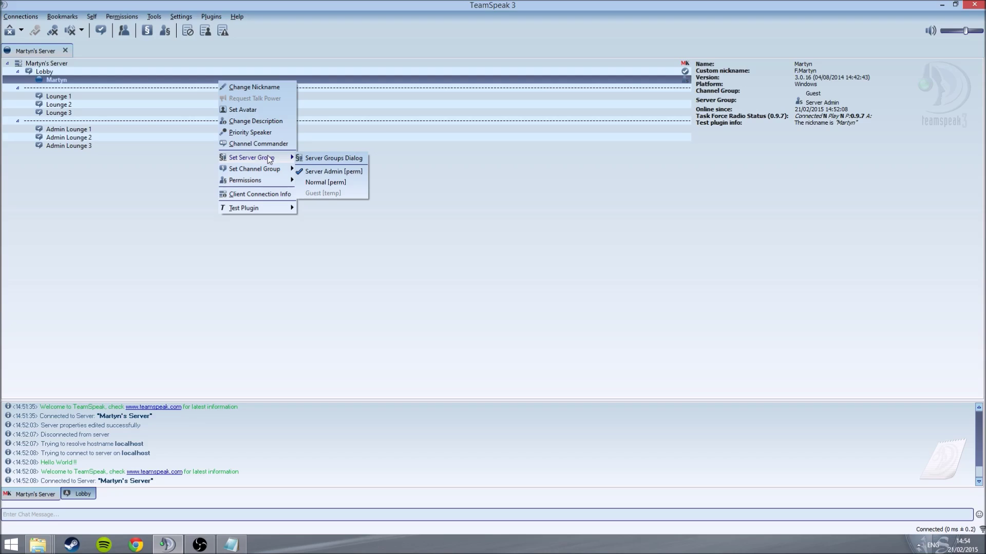
pyautogui.click(303, 157)
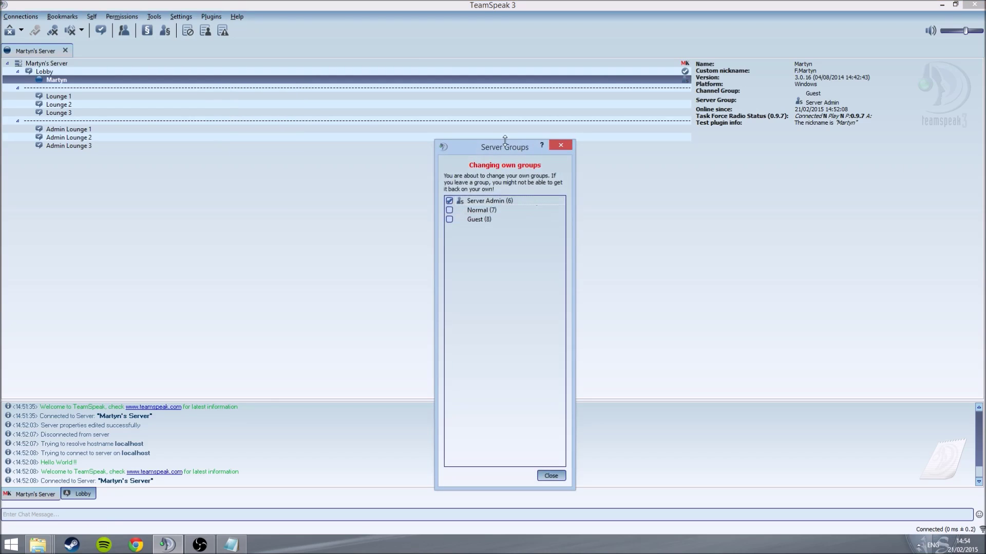
pyautogui.moveTo(500, 147); pyautogui.dragTo(808, 69)
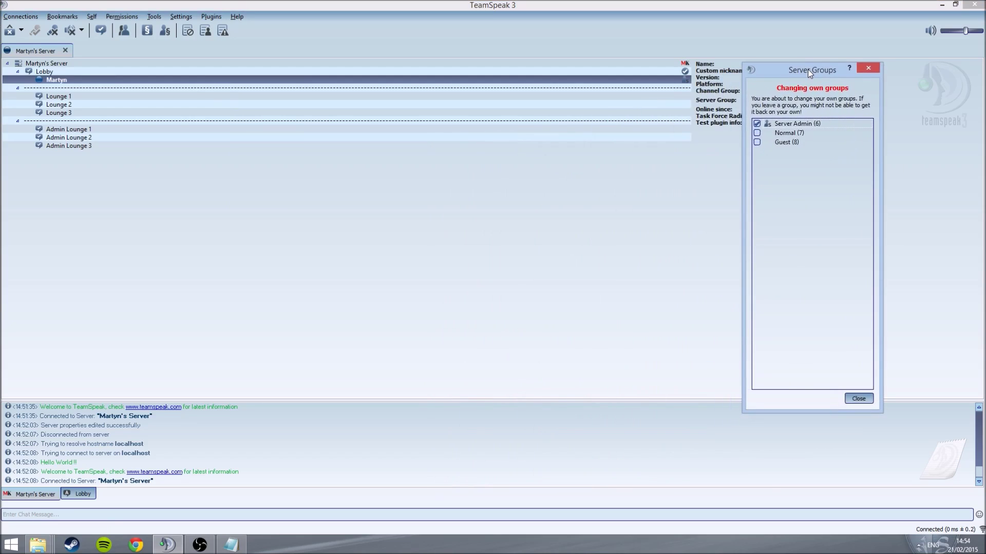
pyautogui.click(863, 71)
pyautogui.click(193, 18)
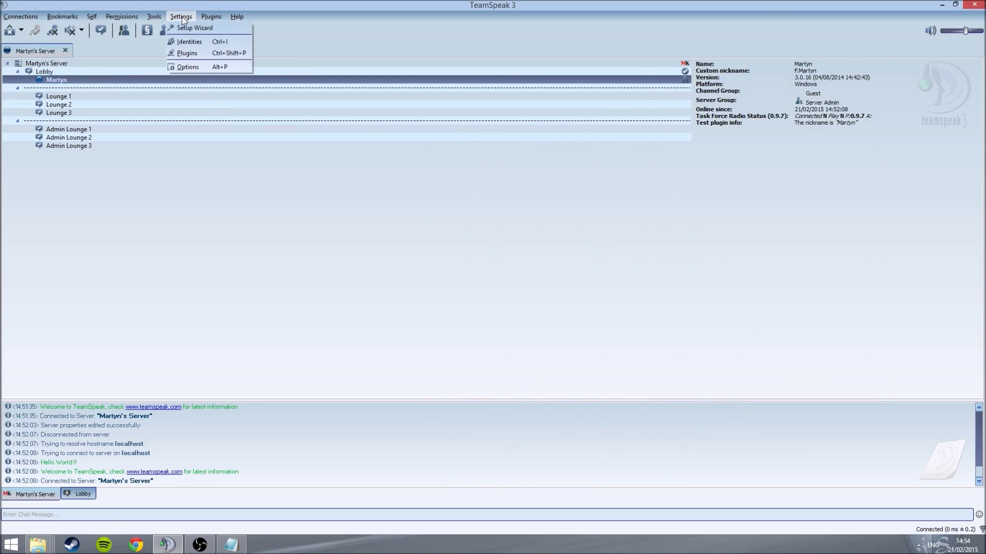
pyautogui.moveTo(144, 18)
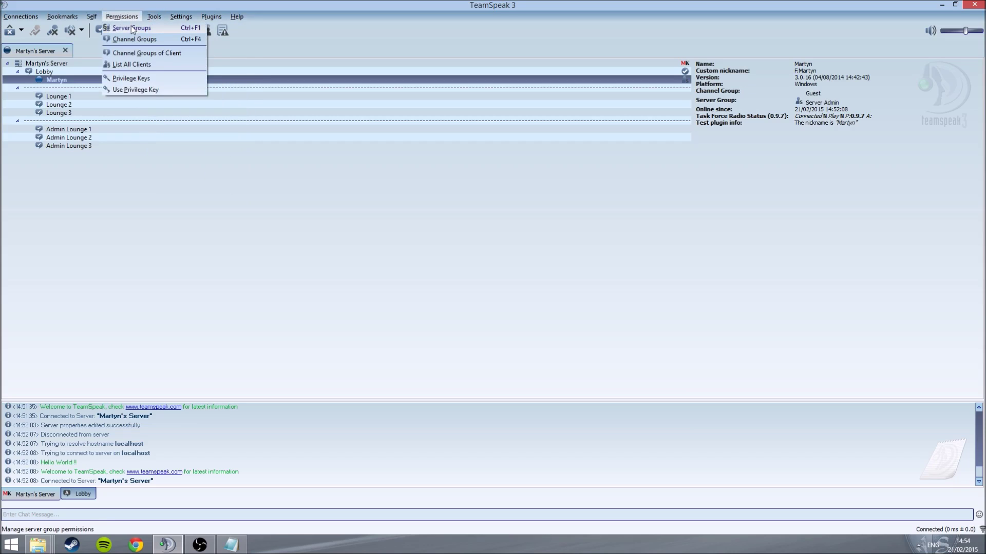
# Step: Open the server group permissions and scroll through the Server Admin group's settings
pyautogui.click(133, 29)
pyautogui.moveTo(464, 107); pyautogui.dragTo(378, 94)
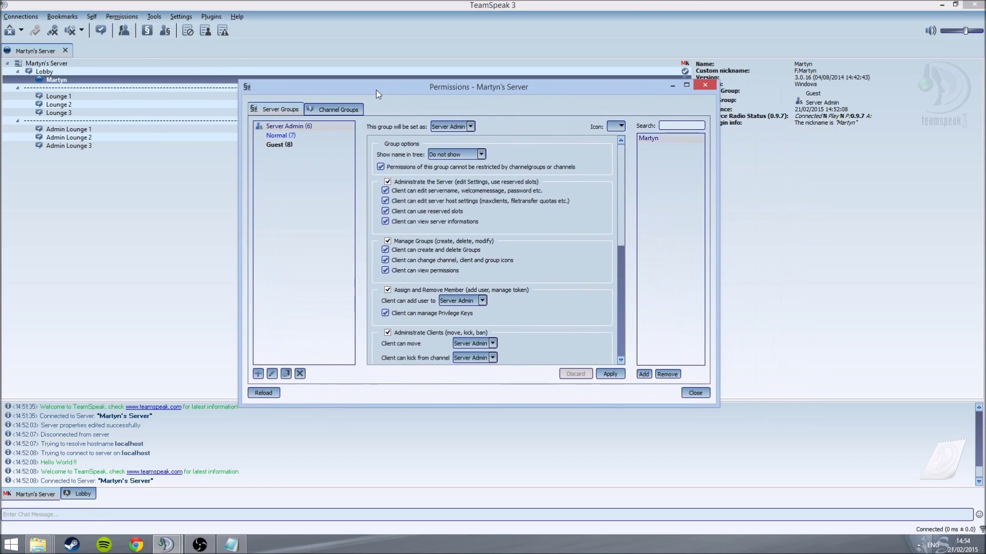
pyautogui.scroll(-3, 426, 233)
pyautogui.scroll(3, 427, 233)
pyautogui.scroll(-6, 451, 249)
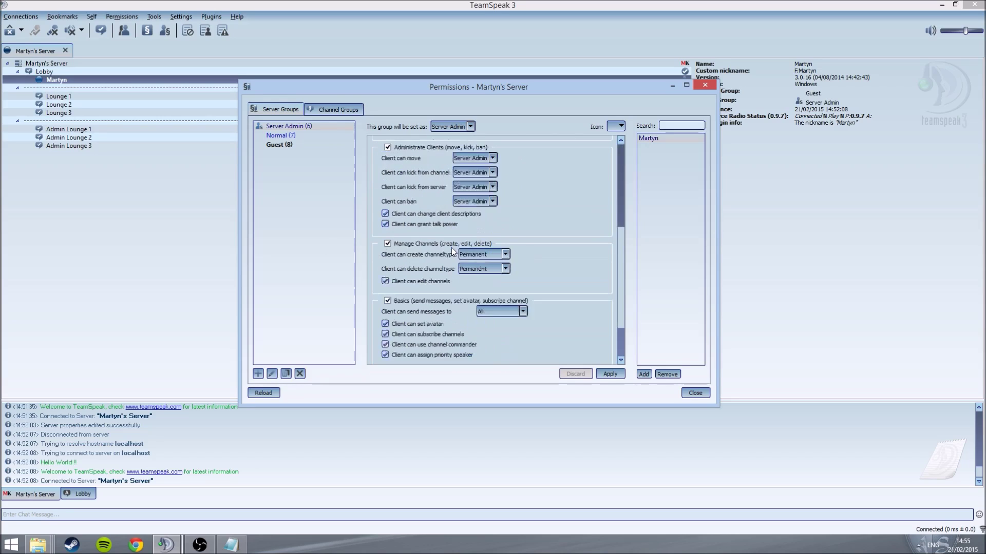
pyautogui.scroll(6, 448, 254)
pyautogui.rightClick(310, 227)
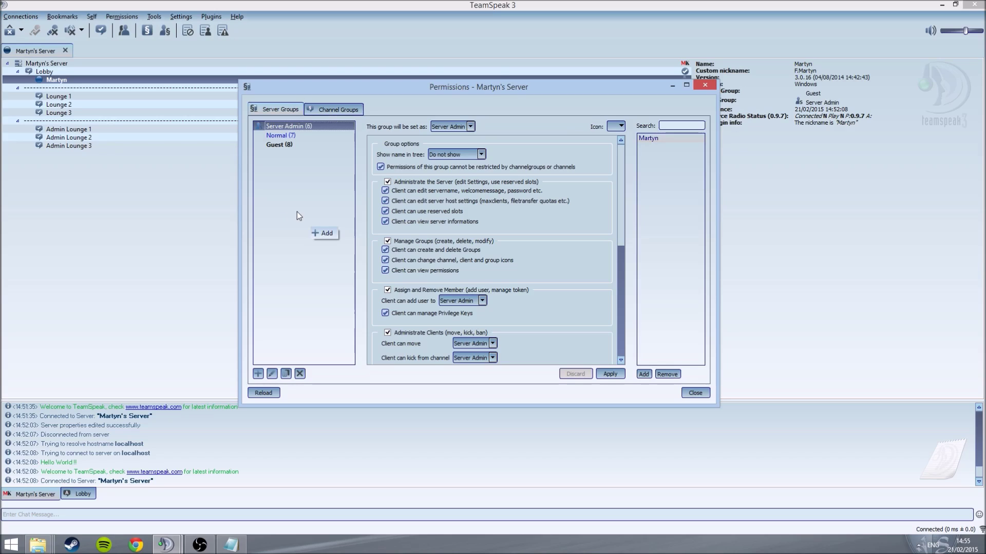
pyautogui.scroll(-3, 462, 247)
pyautogui.scroll(-1, 479, 254)
pyautogui.click(319, 171)
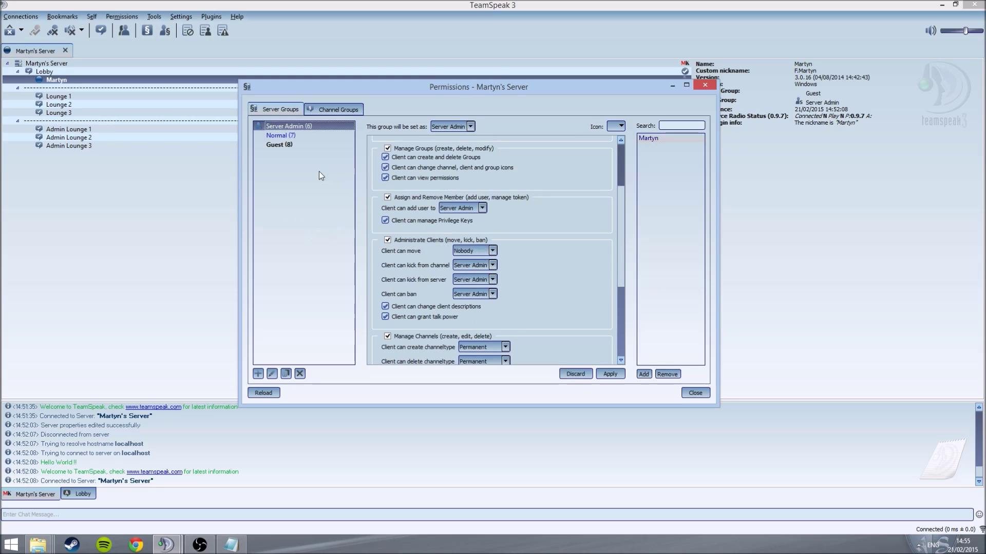
pyautogui.scroll(3, 469, 196)
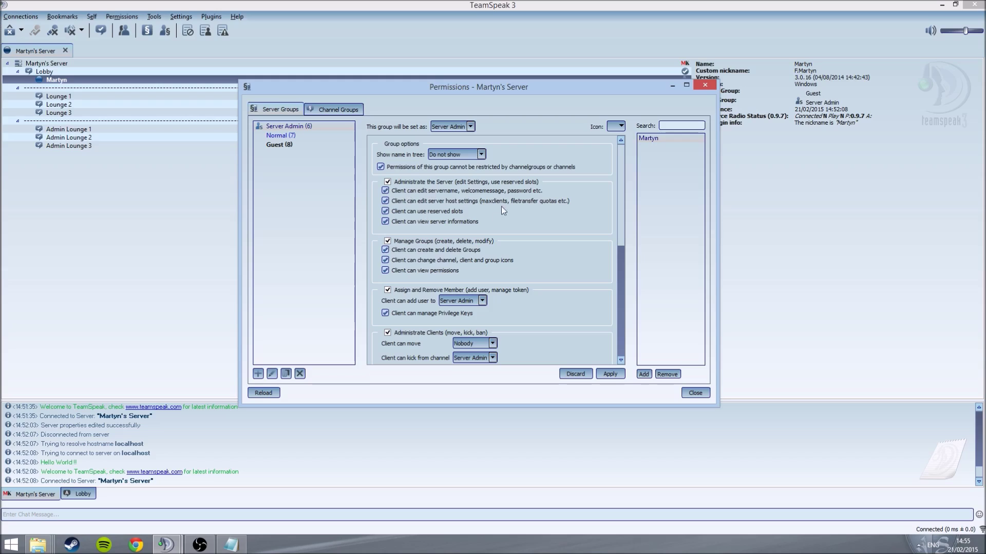
pyautogui.scroll(-2, 432, 214)
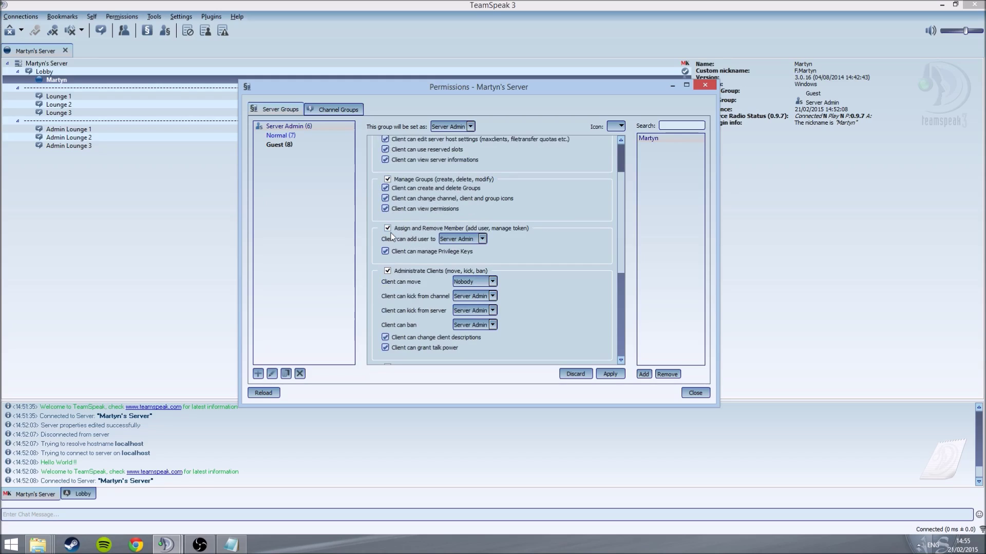
# Step: Inspect Server Admin's 'Client can add user to' and channel-type choices, then view Guest's permissions
pyautogui.click(452, 239)
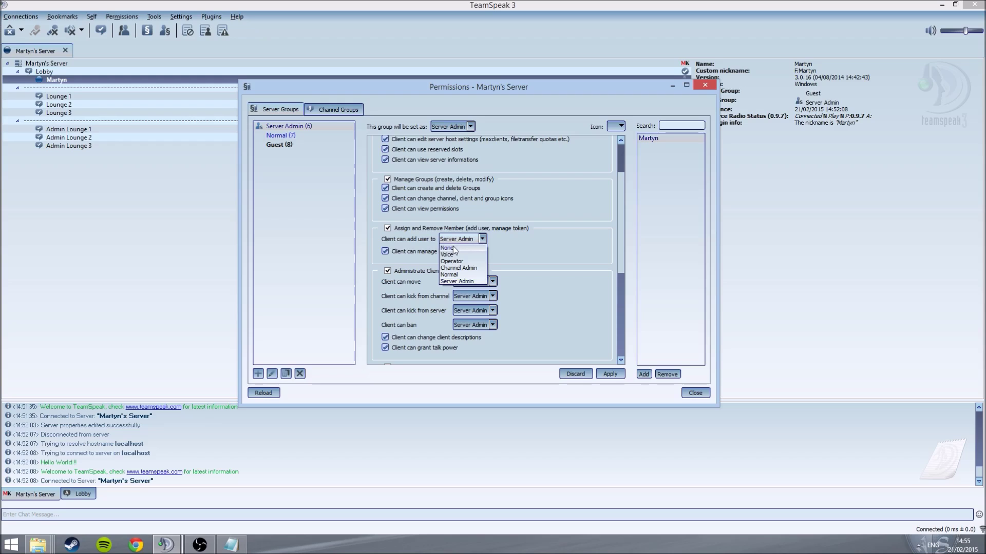
pyautogui.click(454, 241)
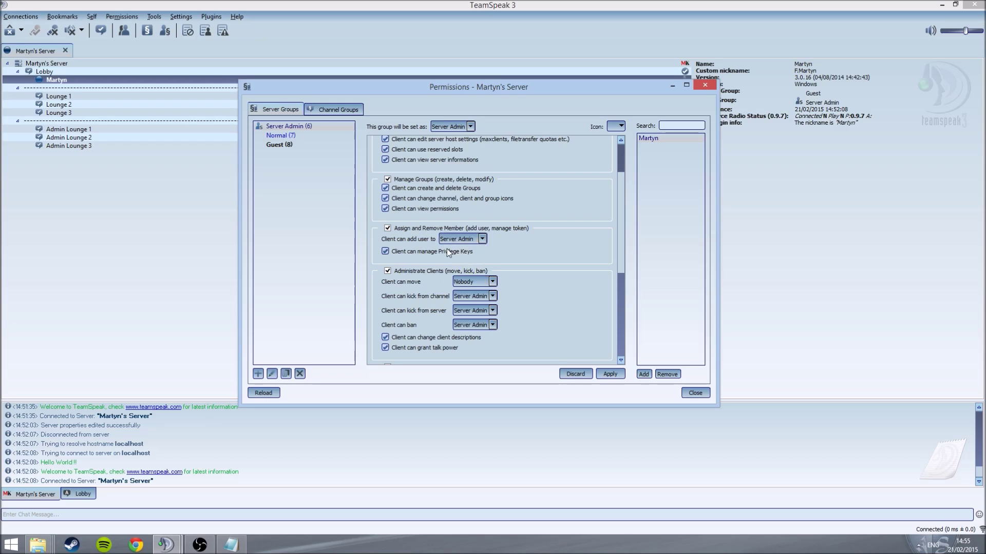
pyautogui.scroll(-2, 439, 247)
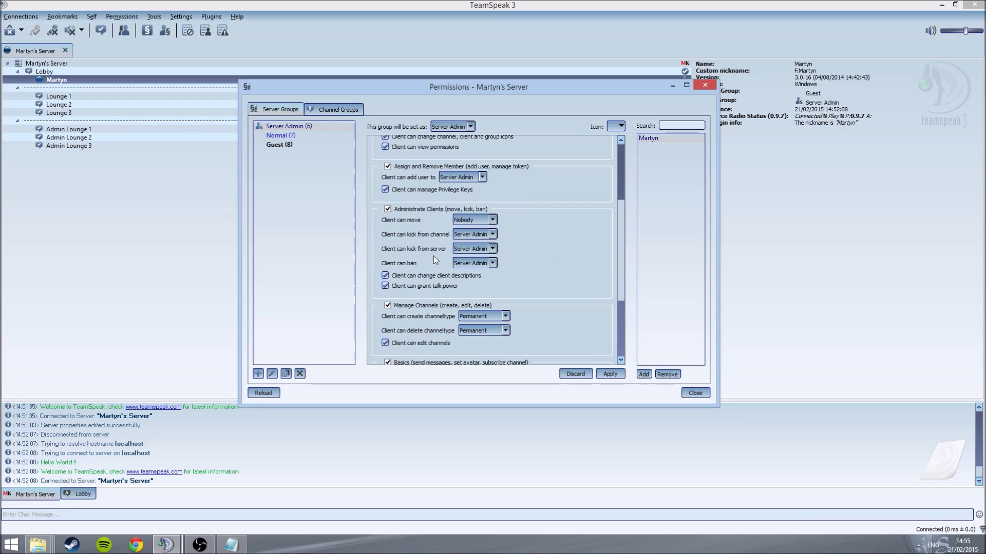
pyautogui.scroll(-1, 435, 259)
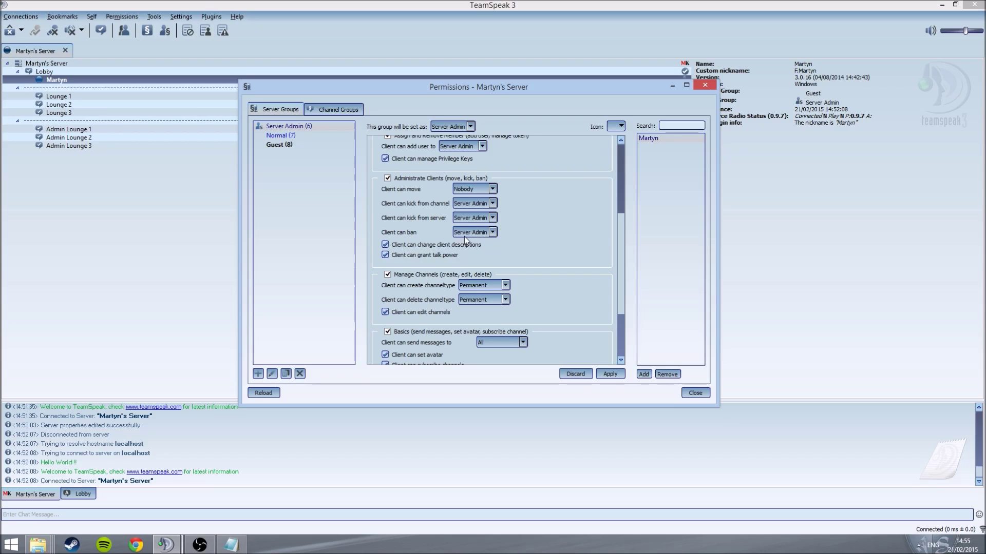
pyautogui.scroll(-3, 463, 238)
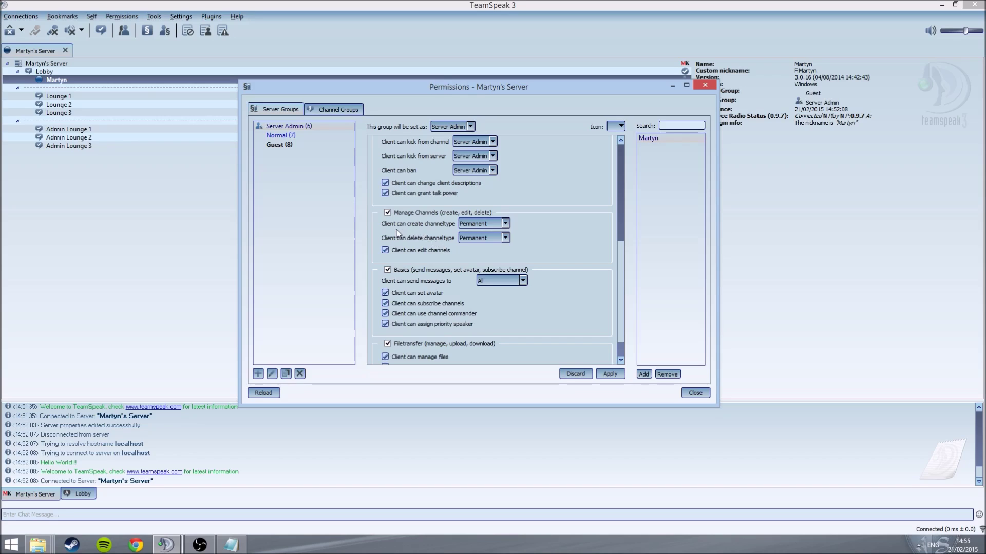
pyautogui.click(463, 225)
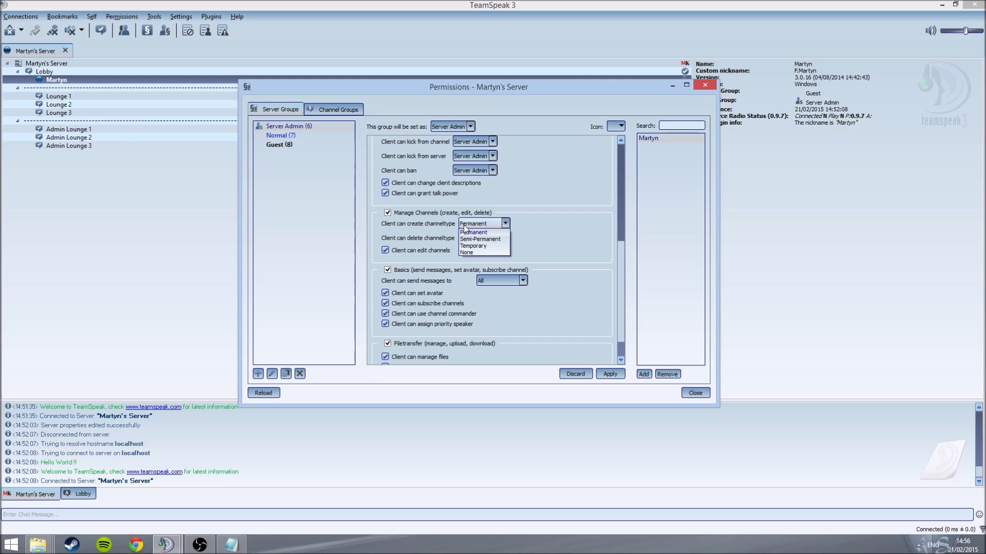
pyautogui.click(463, 224)
pyautogui.click(276, 146)
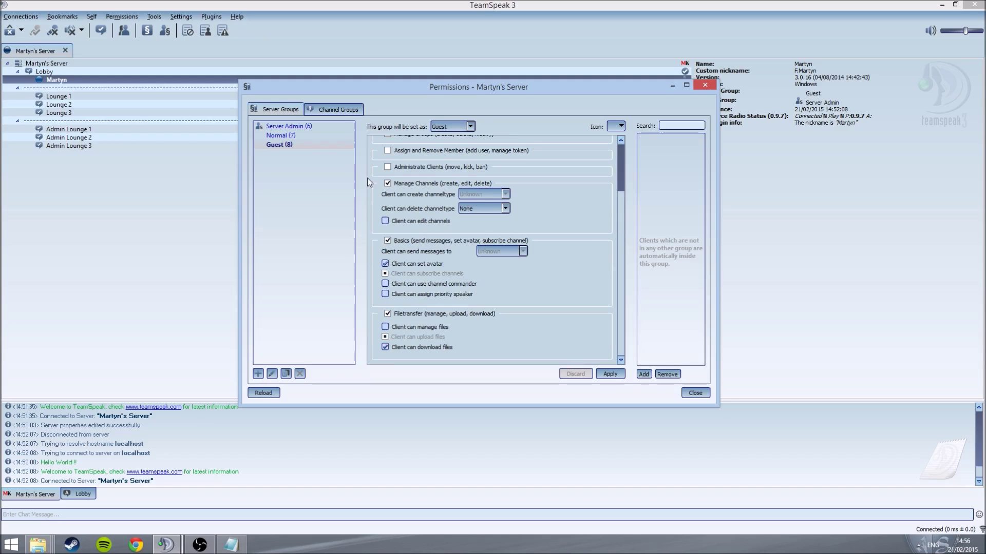
# Step: Browse the Server Admin group's permissions, then return to the Lobby channel in the tree
pyautogui.click(304, 125)
pyautogui.scroll(-5, 442, 257)
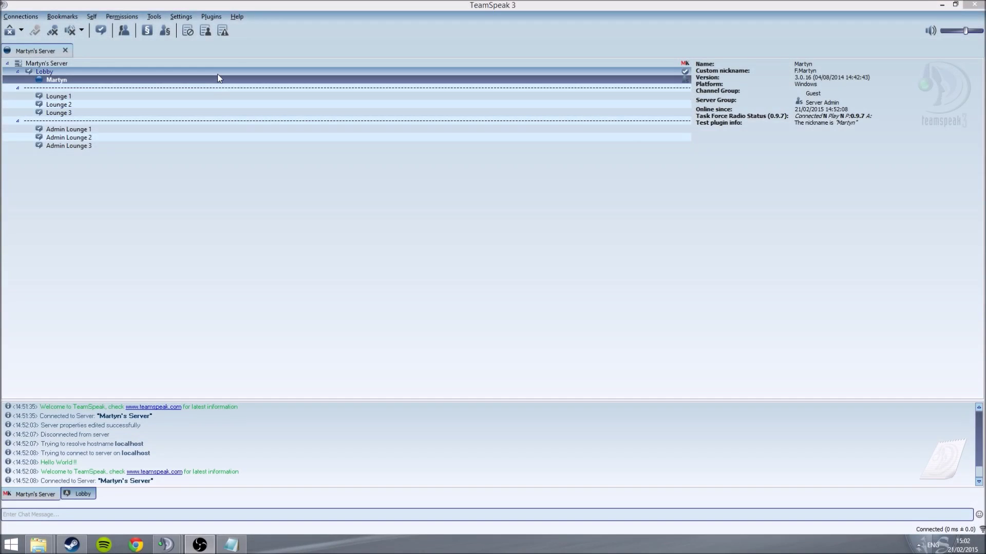
pyautogui.rightClick(216, 74)
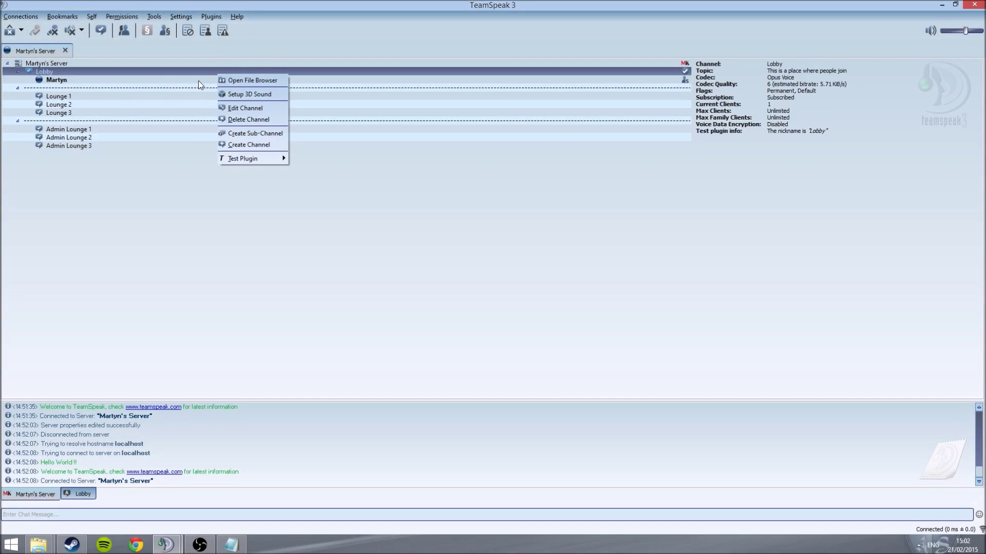
# Step: Open channel group permissions and set Channel Admin's kick-from-channel permission to Nobody
pyautogui.rightClick(199, 82)
pyautogui.click(138, 15)
pyautogui.click(136, 36)
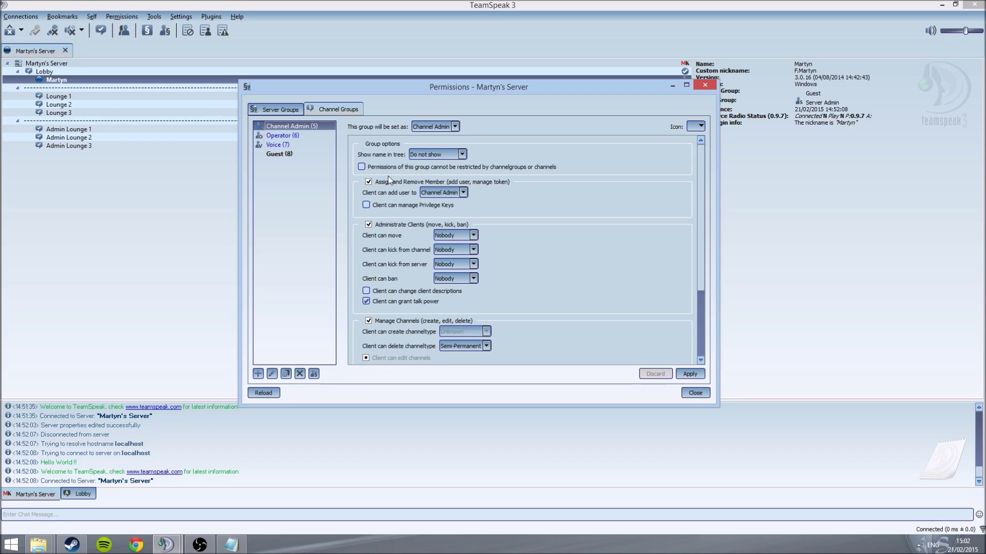
pyautogui.scroll(-3, 389, 179)
pyautogui.scroll(3, 389, 179)
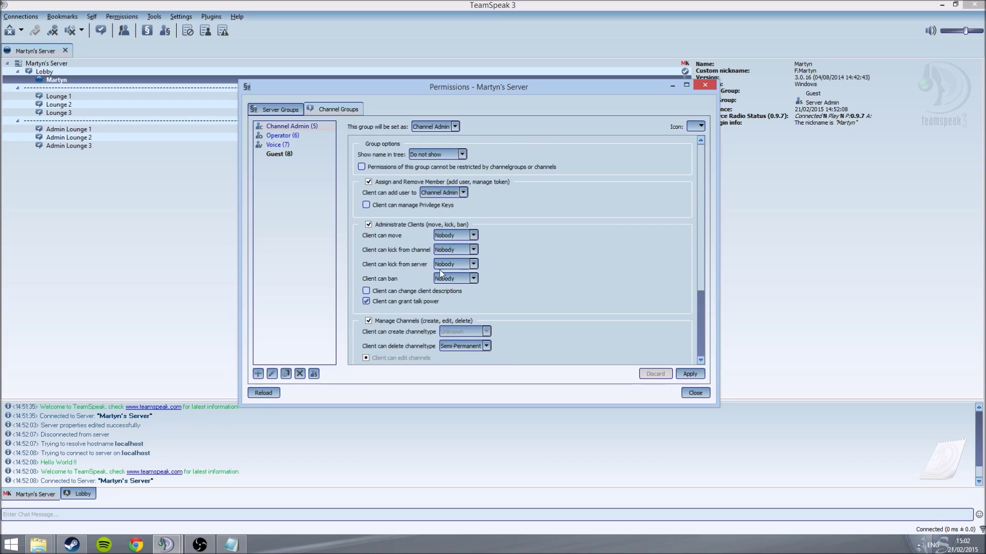
pyautogui.scroll(-1, 448, 283)
pyautogui.scroll(-1, 448, 281)
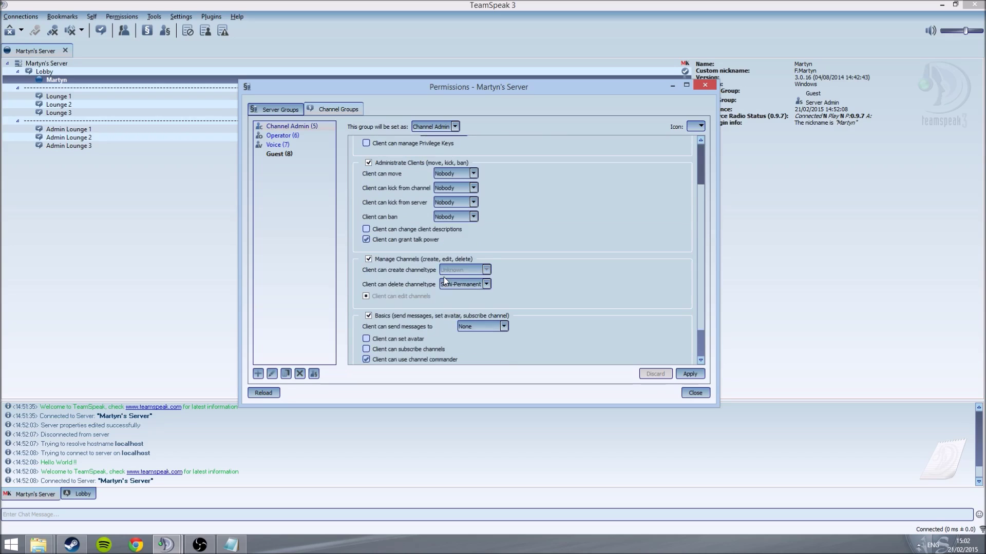
pyautogui.click(448, 187)
pyautogui.click(444, 202)
pyautogui.click(448, 190)
pyautogui.click(445, 196)
pyautogui.scroll(-1, 473, 231)
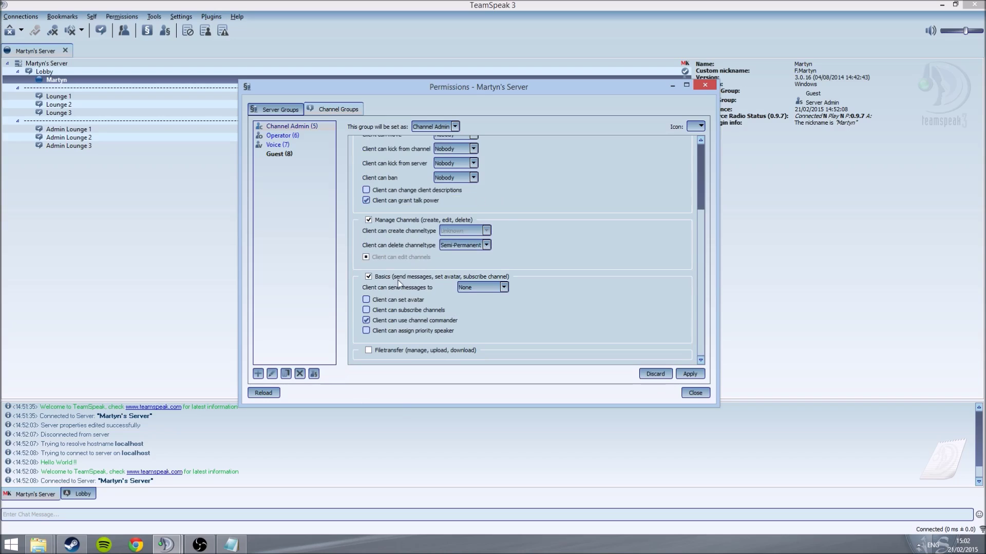
# Step: Allow Channel Admin to set avatars, assign priority speaker, and manage and upload files
pyautogui.click(366, 300)
pyautogui.click(367, 329)
pyautogui.click(368, 350)
pyautogui.scroll(-1, 370, 344)
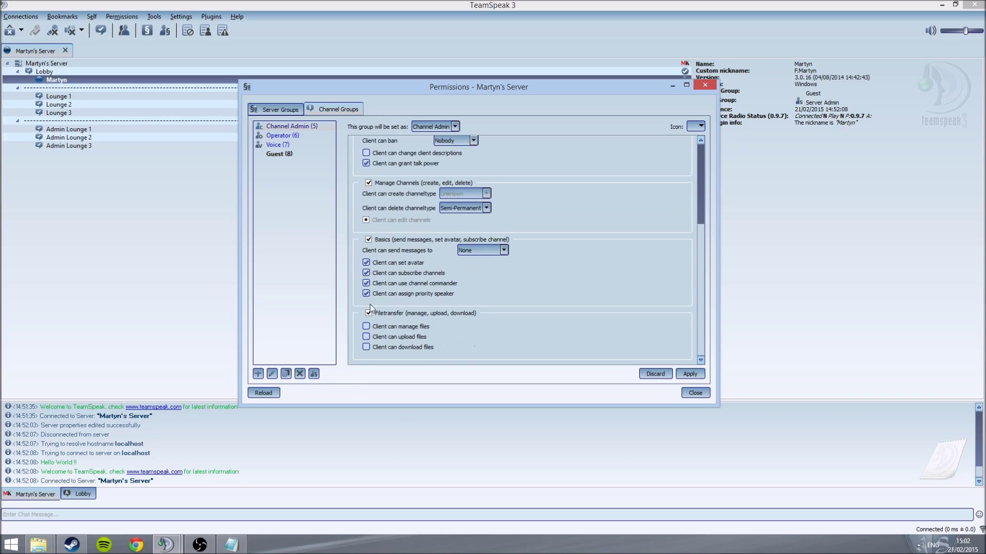
pyautogui.click(366, 327)
pyautogui.click(367, 338)
pyautogui.click(282, 110)
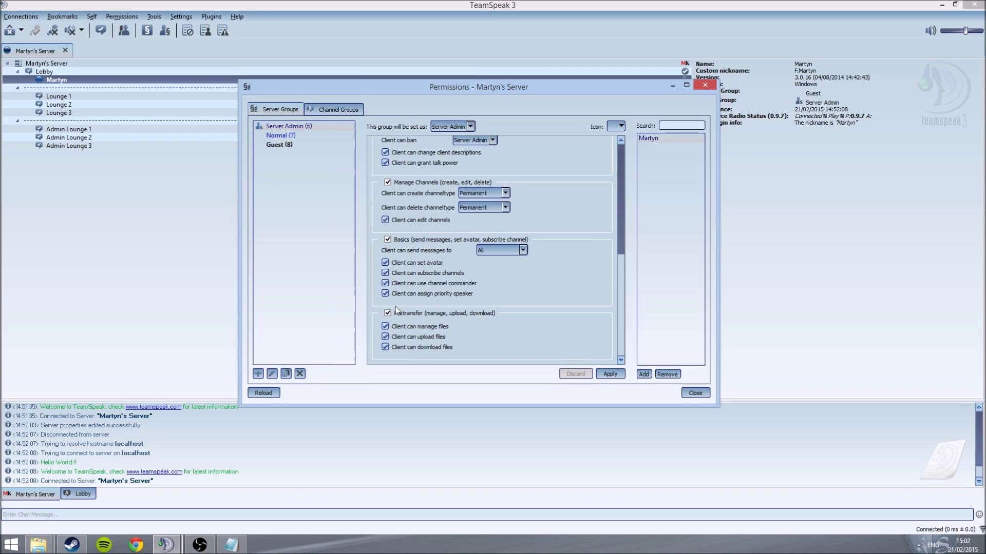
pyautogui.click(705, 86)
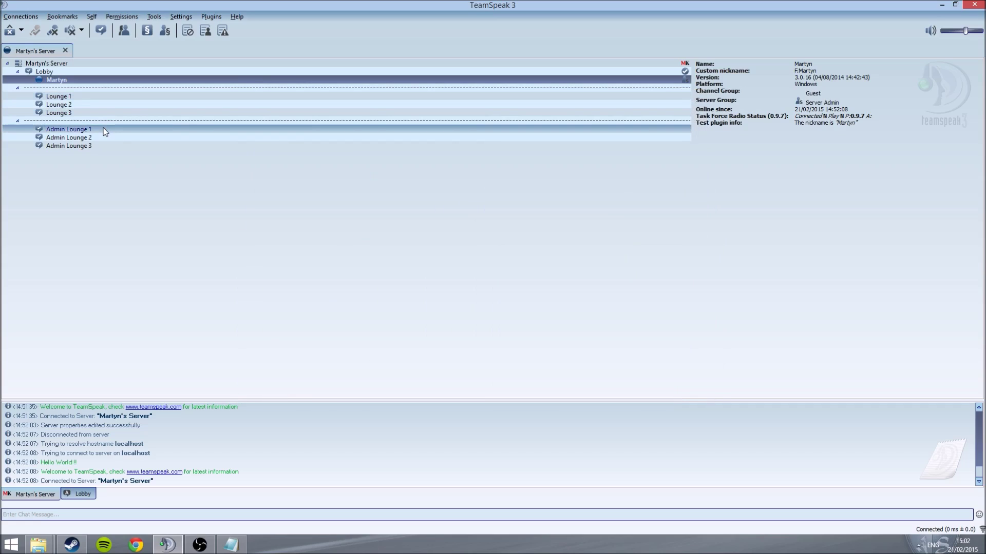
# Step: Set a channel password on Admin Lounge 1, leaving its icon unchanged
pyautogui.rightClick(104, 132)
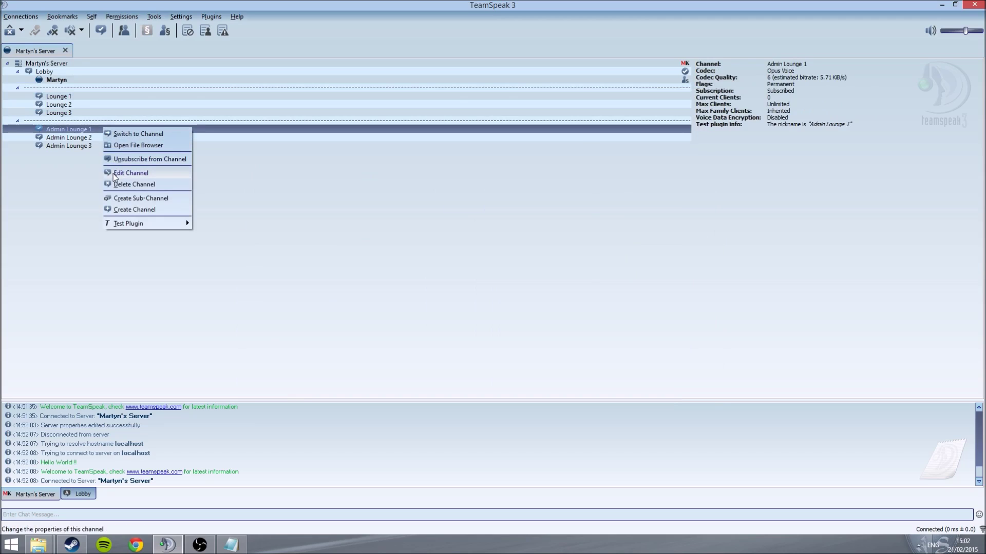
pyautogui.click(130, 173)
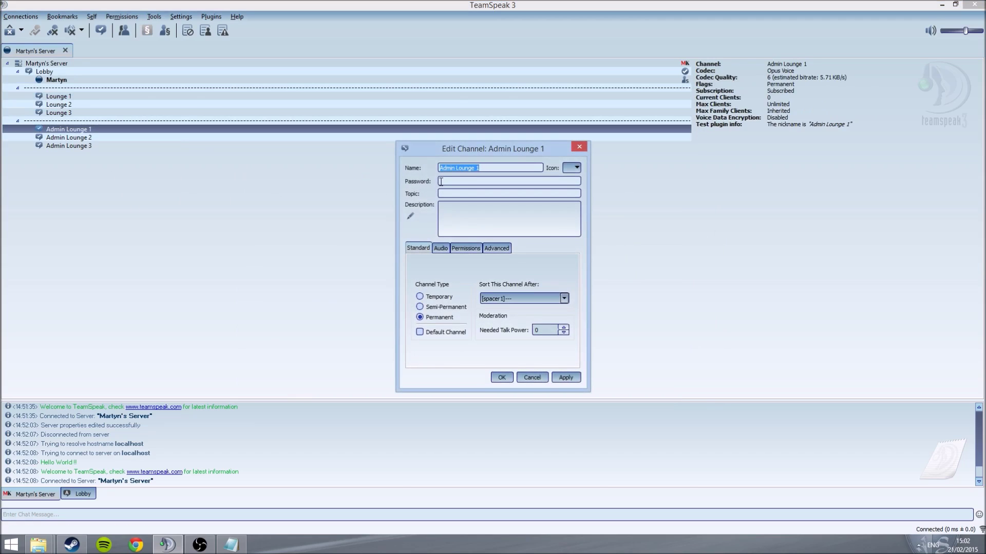
pyautogui.moveTo(471, 147); pyautogui.dragTo(199, 151)
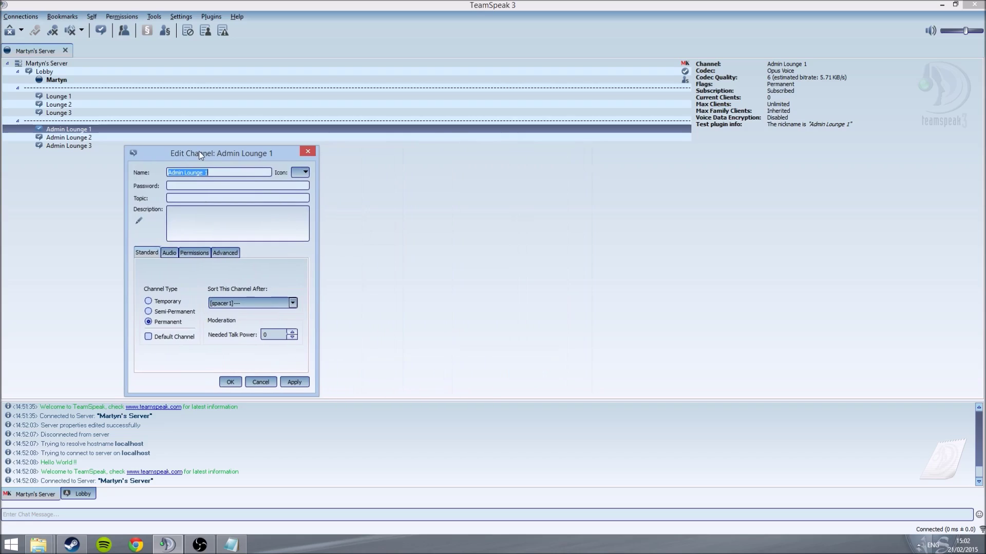
pyautogui.click(207, 188)
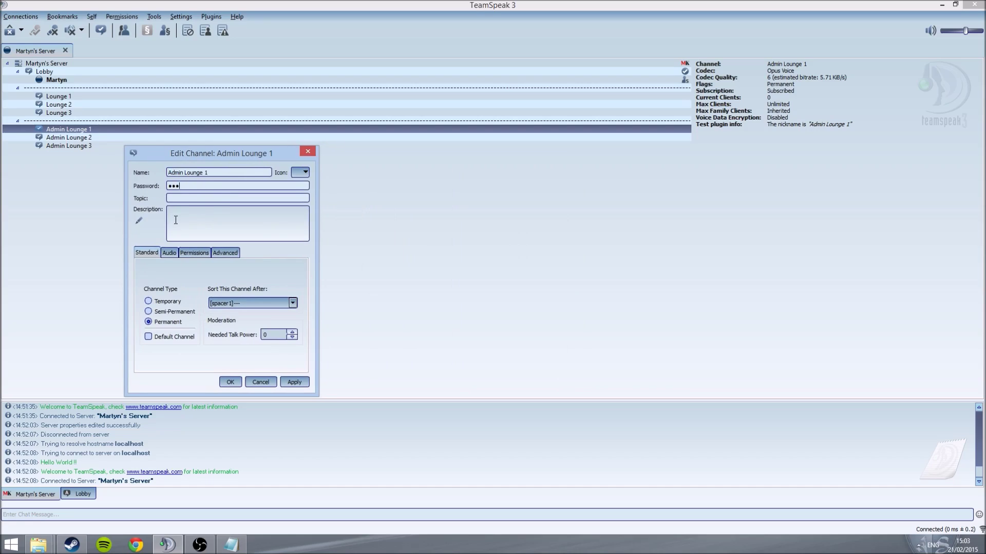
pyautogui.write('45')
pyautogui.click(288, 381)
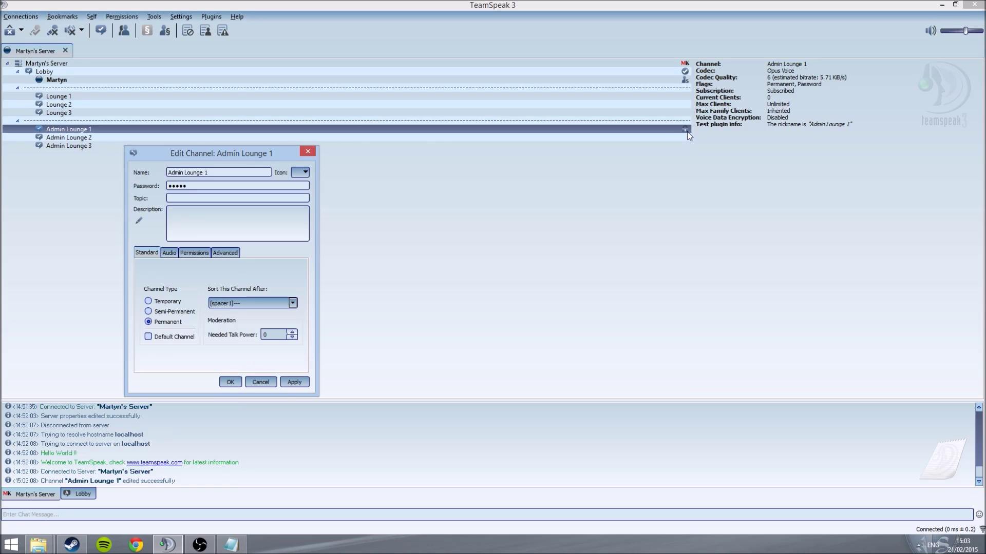
pyautogui.click(303, 175)
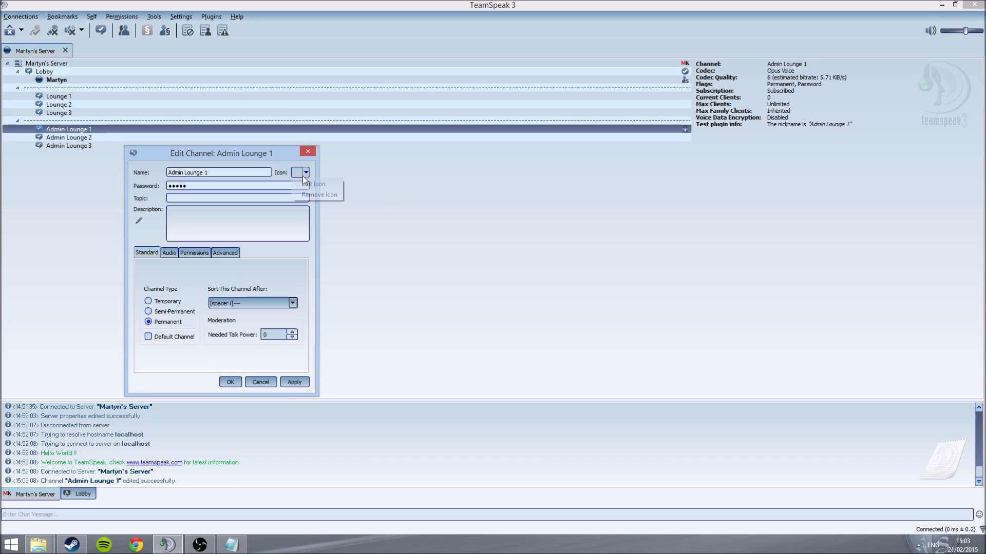
pyautogui.click(301, 184)
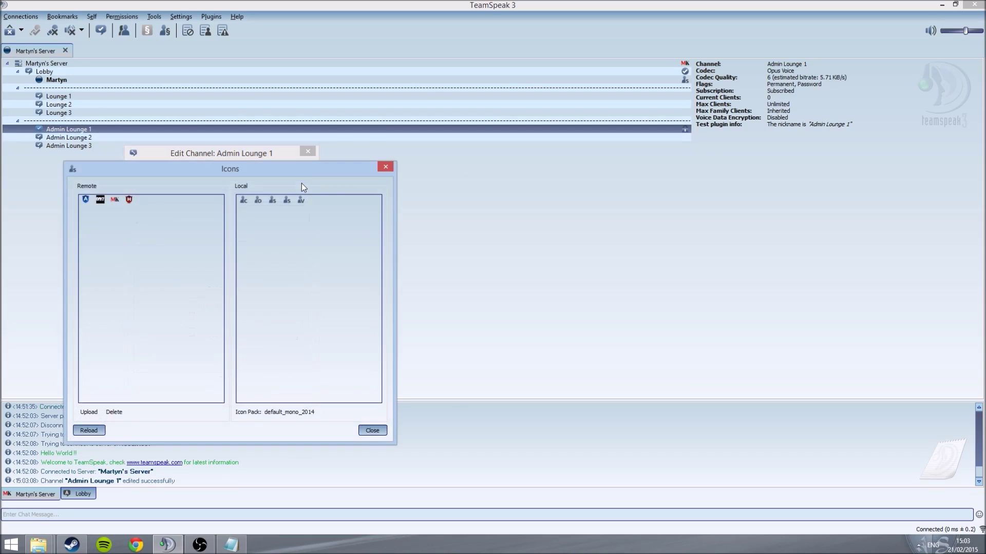
pyautogui.click(385, 167)
pyautogui.click(307, 151)
# Step: Give Lounge 1 the DW icon from the server's icon set and save the channel
pyautogui.click(639, 104)
pyautogui.rightClick(640, 97)
pyautogui.click(647, 139)
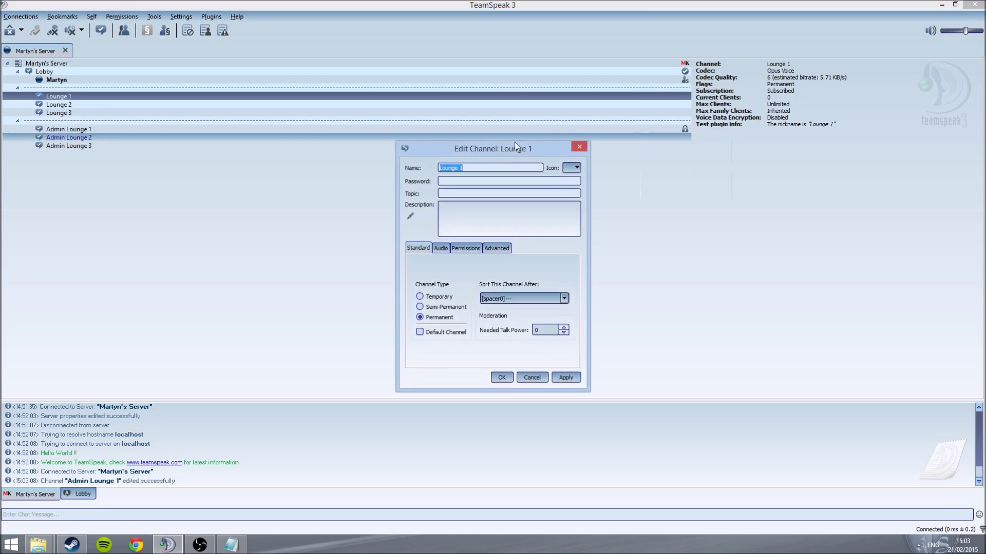
pyautogui.click(576, 169)
pyautogui.click(585, 181)
pyautogui.doubleClick(372, 195)
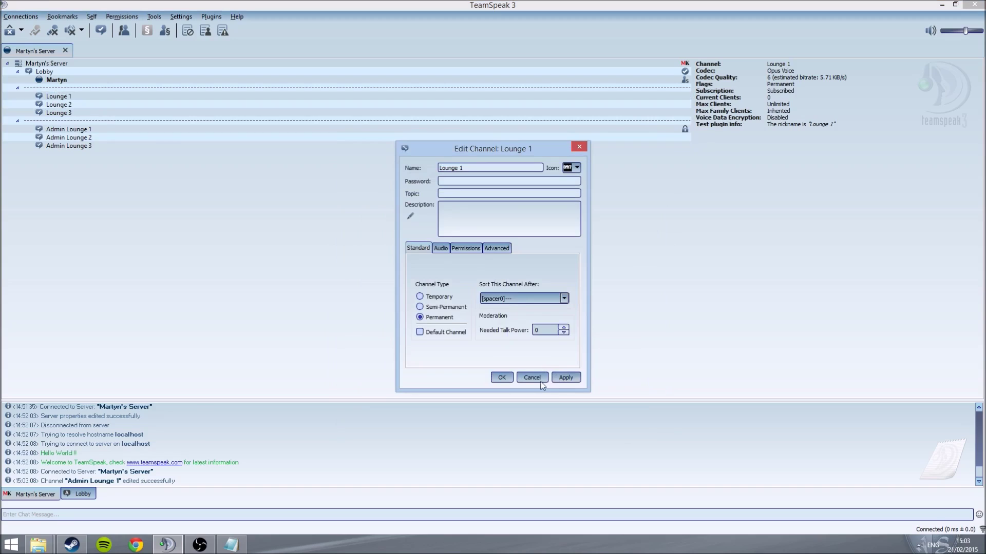
pyautogui.click(554, 379)
pyautogui.click(500, 379)
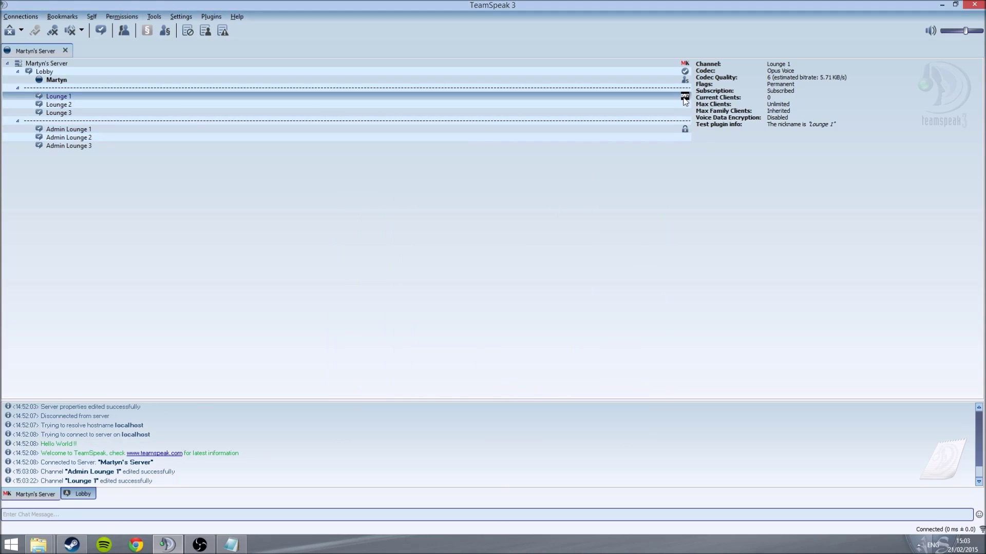
# Step: Open Admin Lounge 2's channel editor on its needed-power settings, focusing the join power value
pyautogui.rightClick(639, 137)
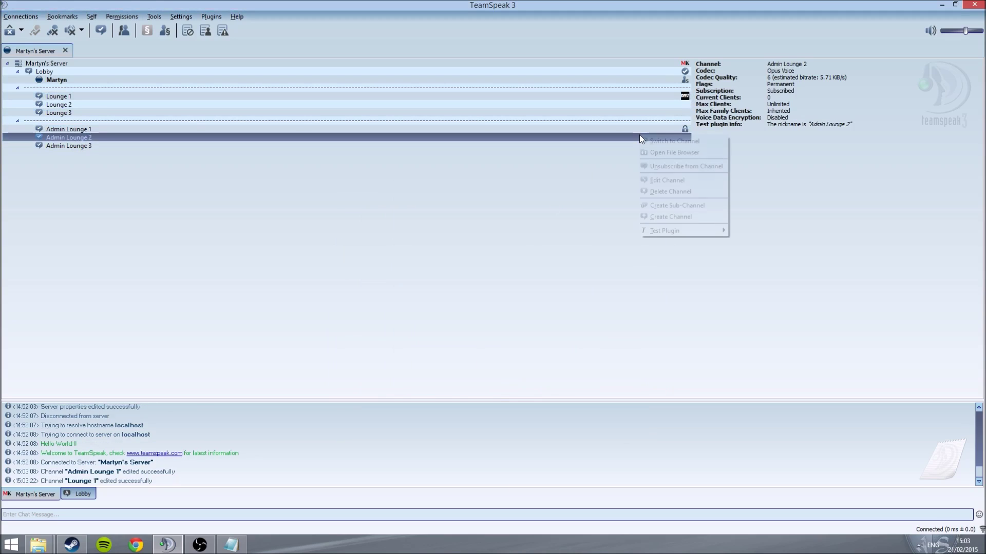
pyautogui.click(648, 180)
pyautogui.moveTo(485, 148); pyautogui.dragTo(254, 165)
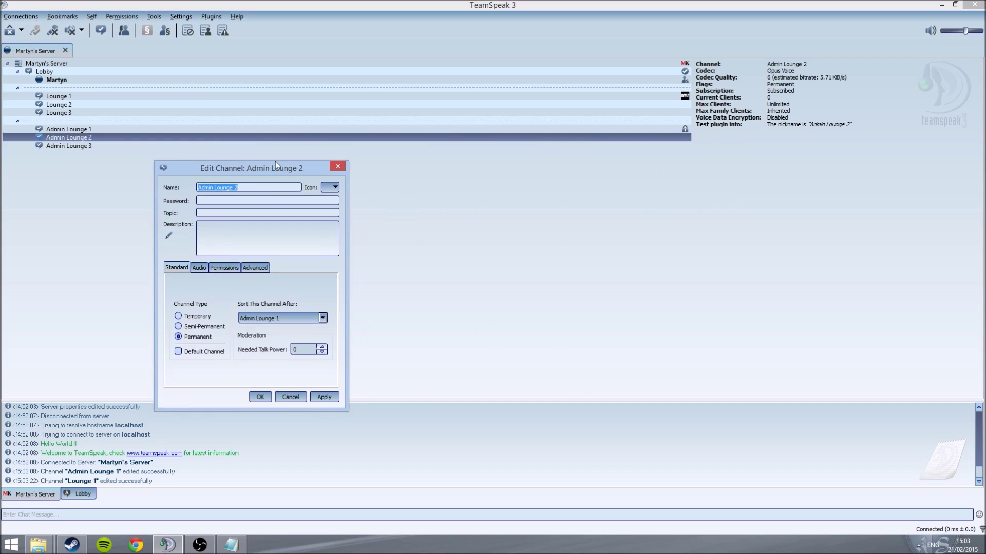
pyautogui.click(254, 268)
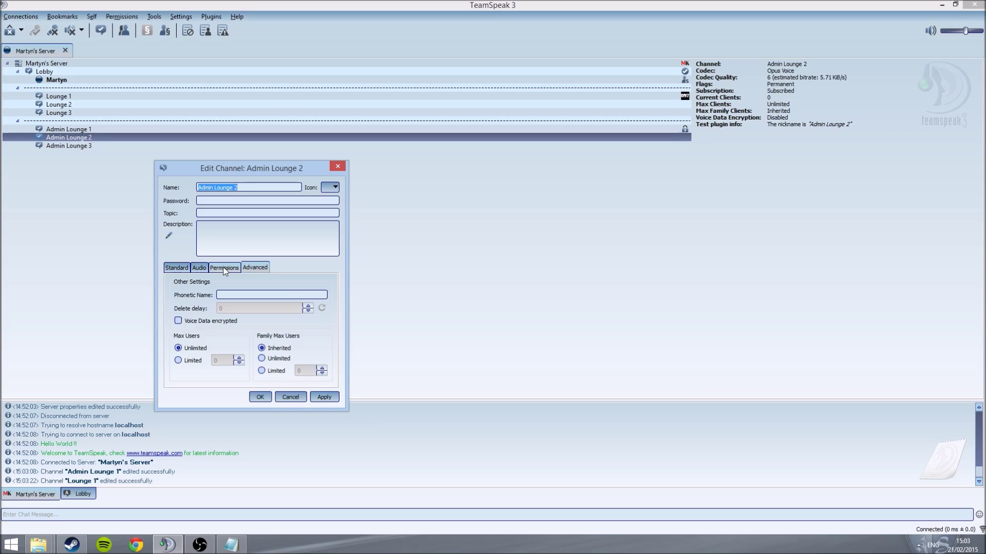
pyautogui.click(225, 269)
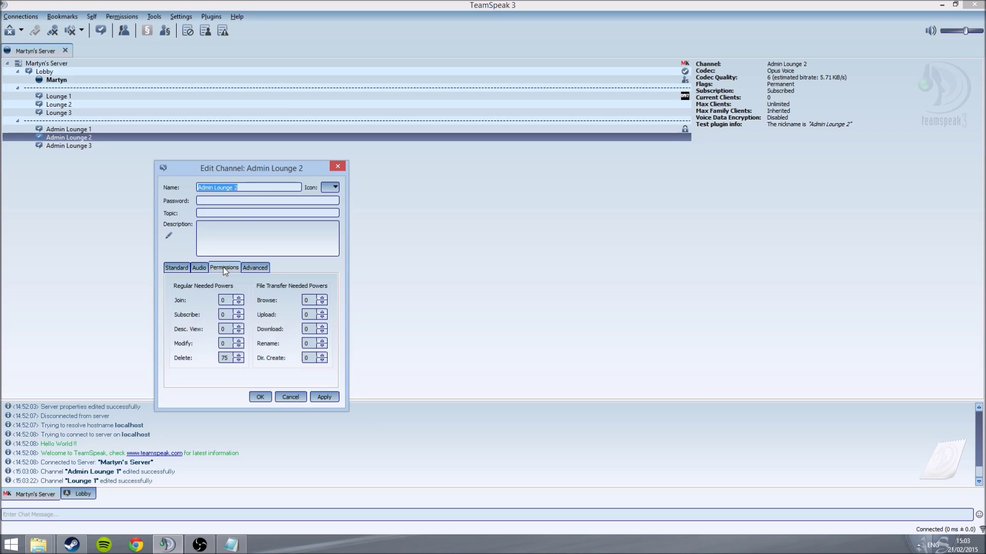
pyautogui.click(228, 300)
# Step: Bring up the Server Groups permissions window beside the channel editor
pyautogui.click(121, 16)
pyautogui.click(135, 29)
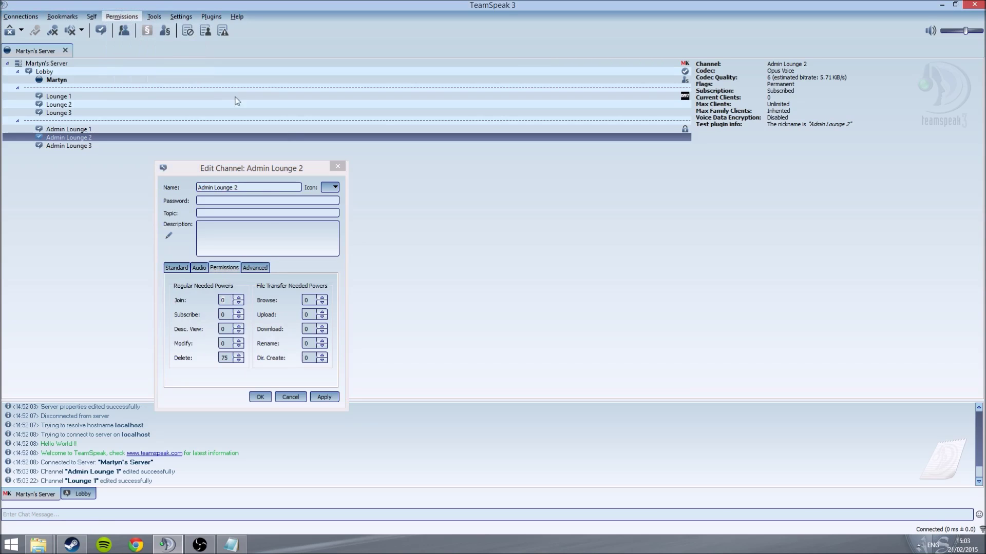
pyautogui.moveTo(383, 92); pyautogui.dragTo(536, 85)
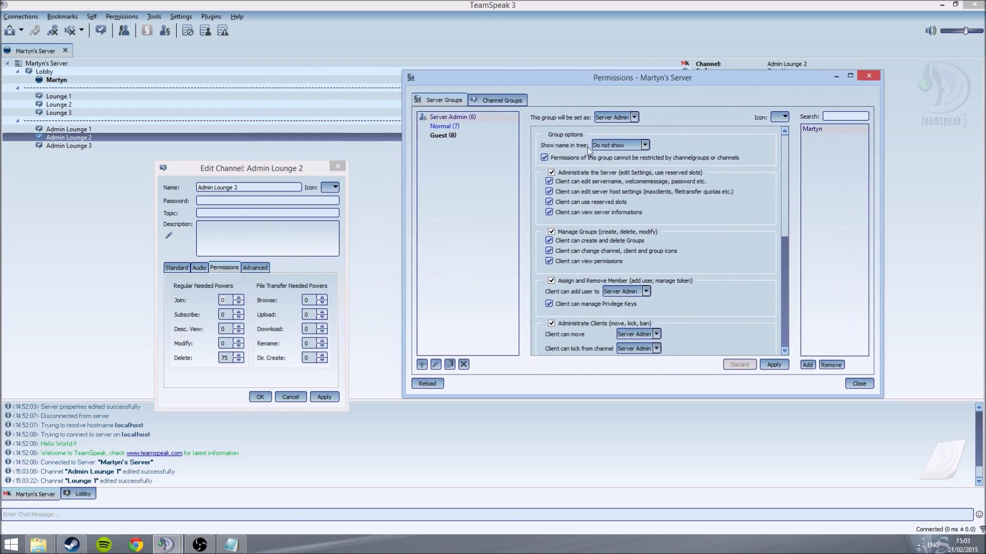
# Step: Assign the red icon to the Server Admin group, then close the Server Groups window
pyautogui.scroll(-3, 616, 200)
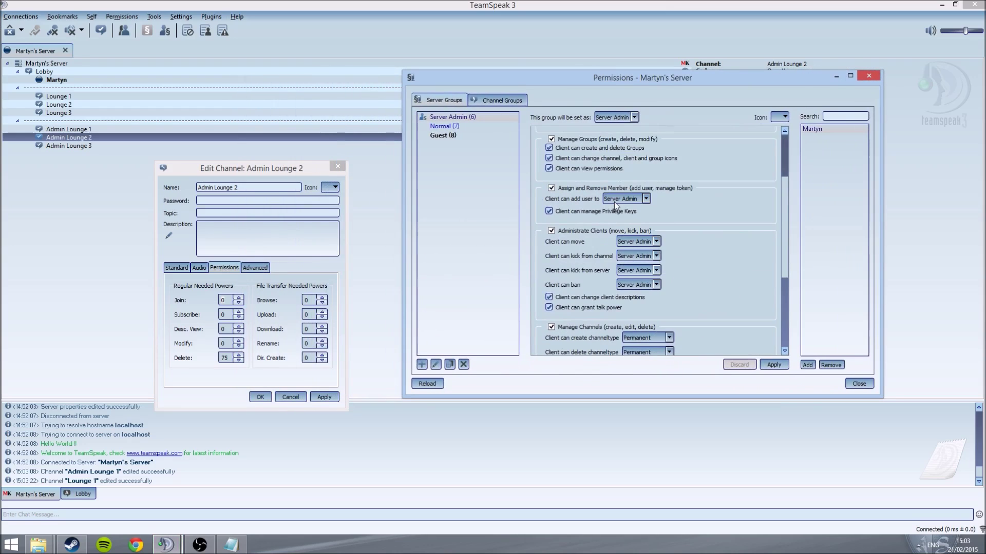
pyautogui.scroll(3, 606, 198)
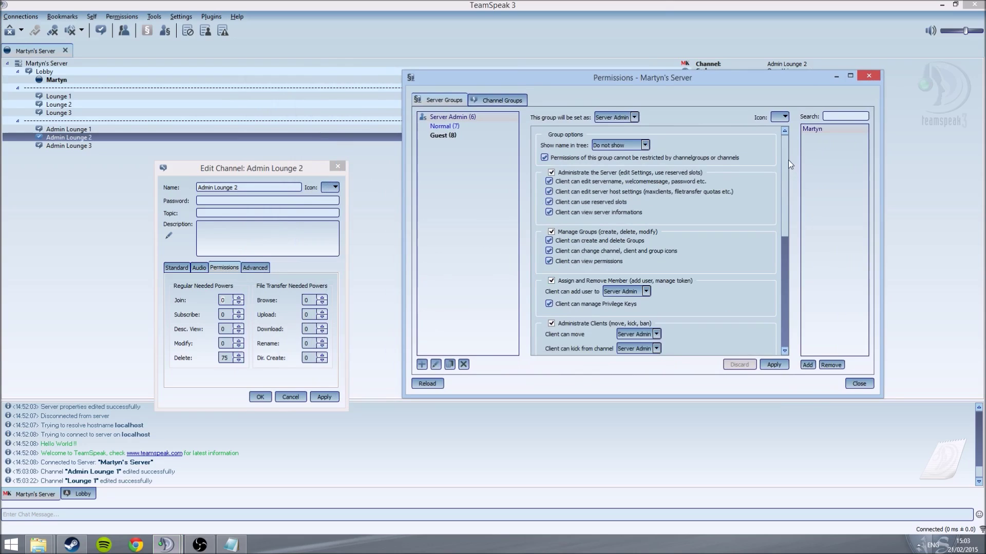
pyautogui.moveTo(786, 159)
pyautogui.mouseDown()
pyautogui.moveTo(794, 264)
pyautogui.moveTo(777, 145)
pyautogui.mouseUp()
pyautogui.click(785, 117)
pyautogui.click(791, 129)
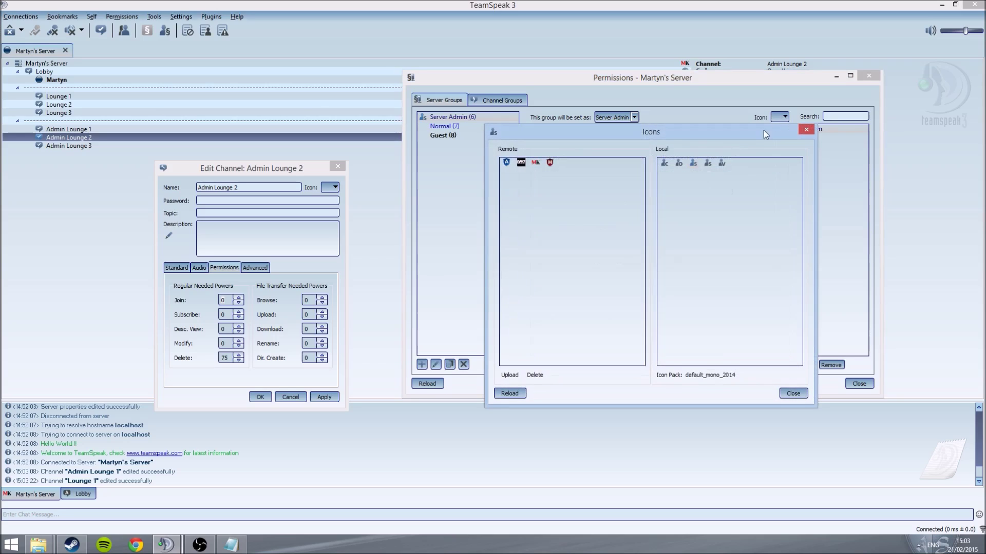
pyautogui.doubleClick(553, 161)
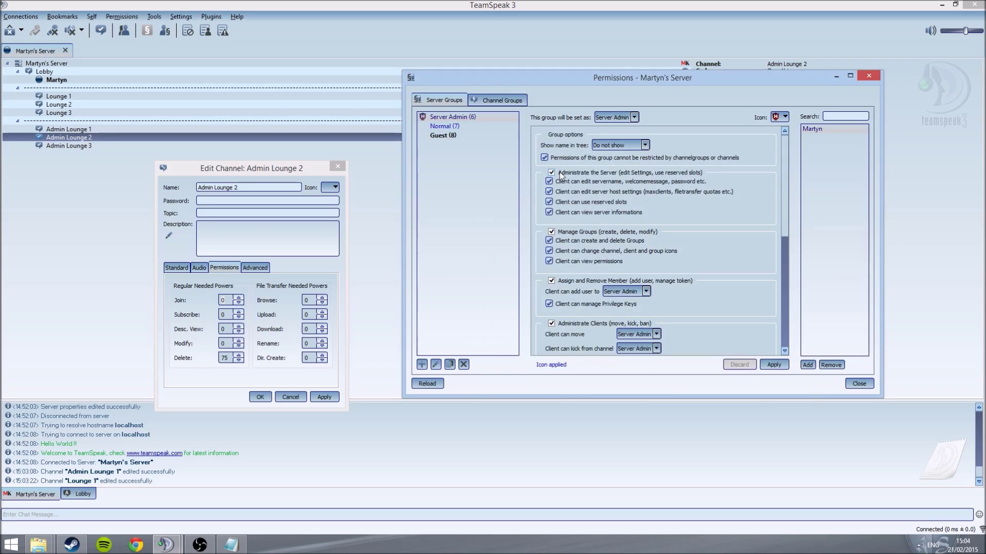
pyautogui.scroll(-4, 582, 208)
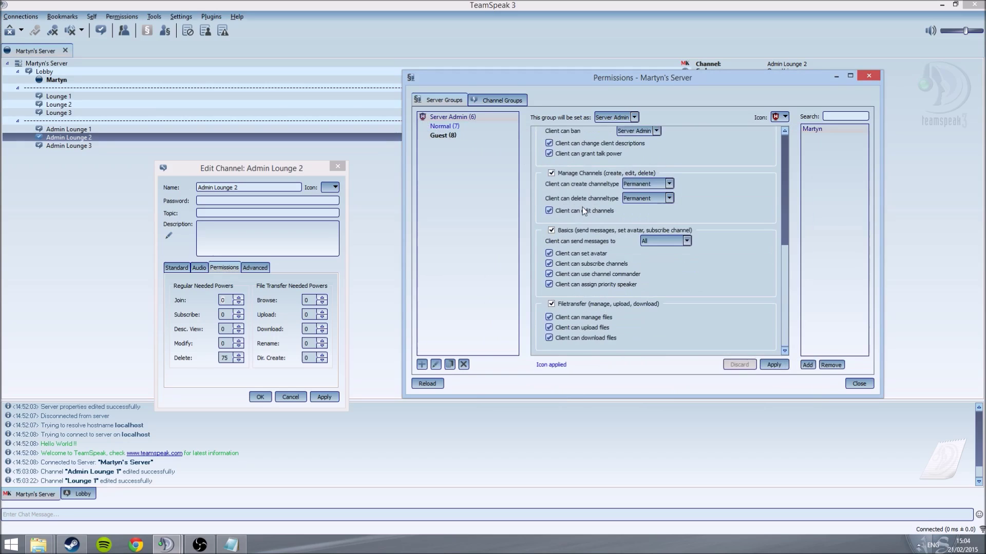
pyautogui.scroll(4, 582, 209)
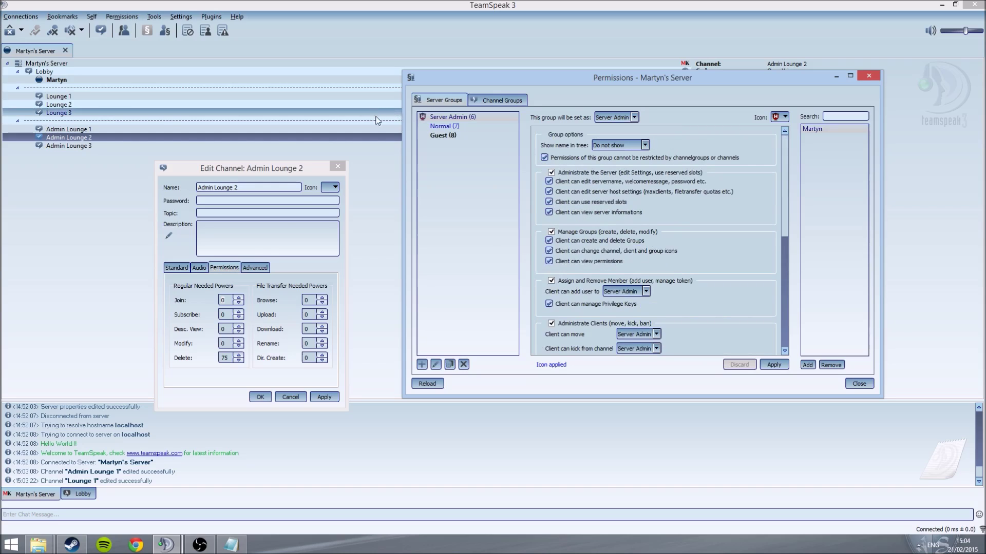
pyautogui.click(868, 76)
# Step: Enable and apply Advanced permissions system in the Application options
pyautogui.click(181, 17)
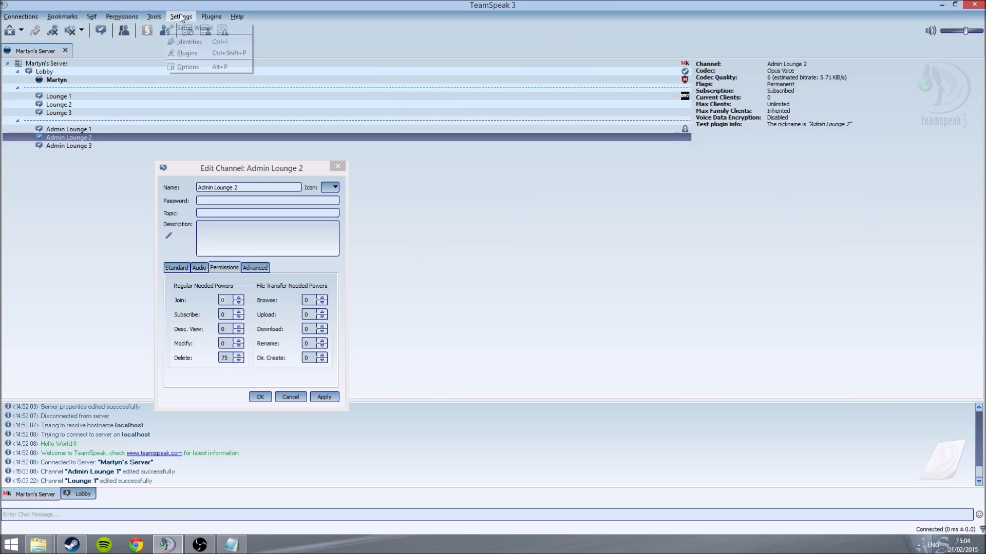
pyautogui.click(181, 66)
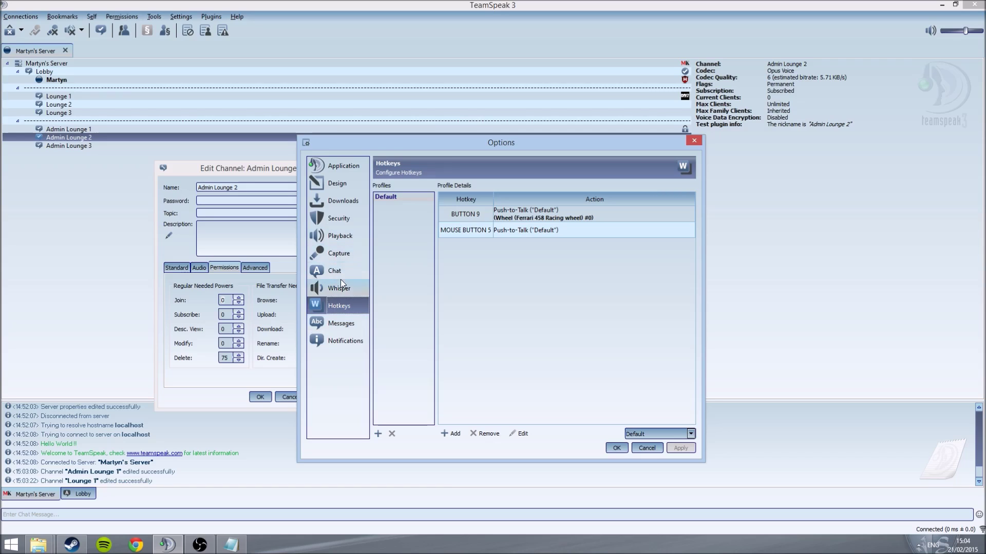
pyautogui.click(346, 174)
pyautogui.click(405, 270)
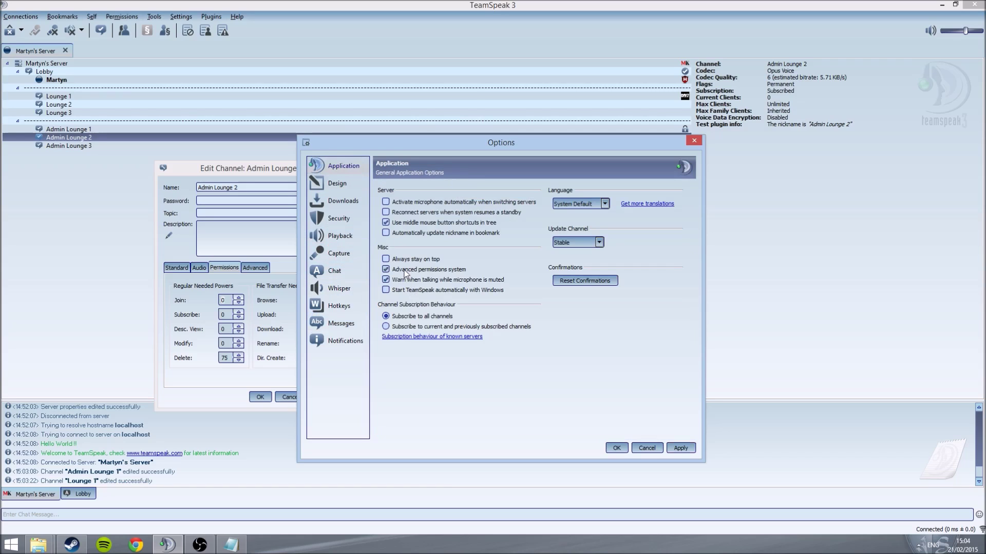
pyautogui.click(679, 448)
pyautogui.moveTo(564, 147); pyautogui.dragTo(713, 143)
pyautogui.click(108, 17)
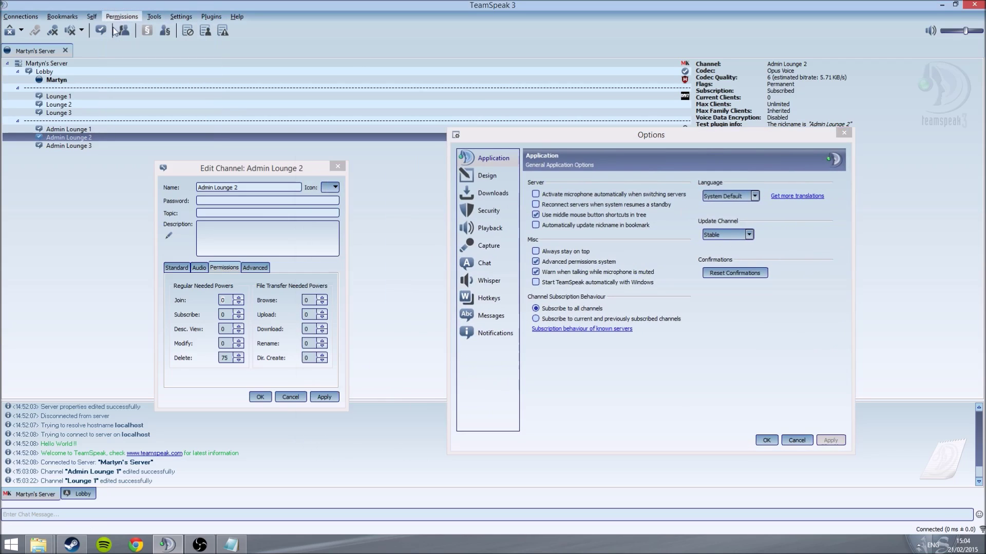
pyautogui.click(114, 28)
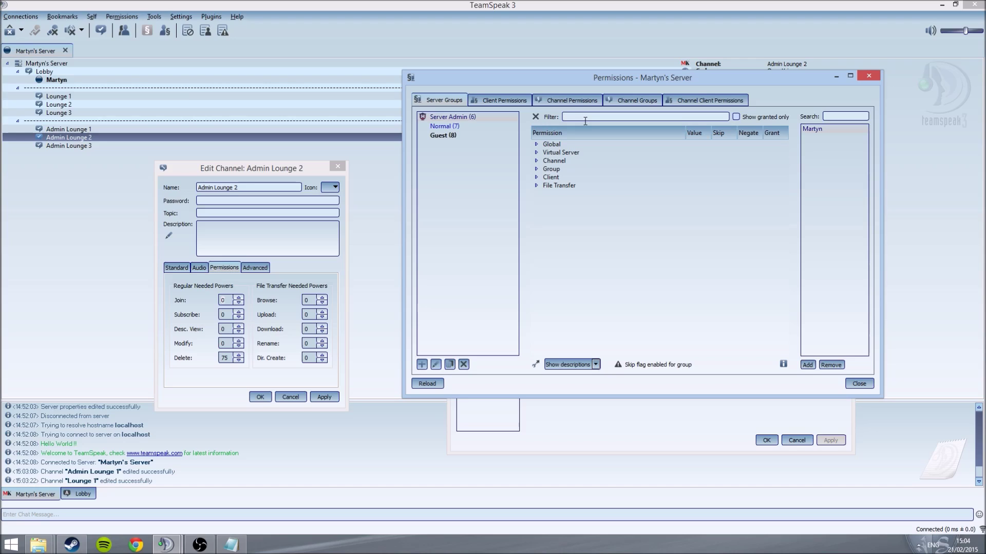
# Step: Filter Server Admin's permissions by 'power' and review the power values, mostly 75
pyautogui.click(584, 117)
pyautogui.write('power')
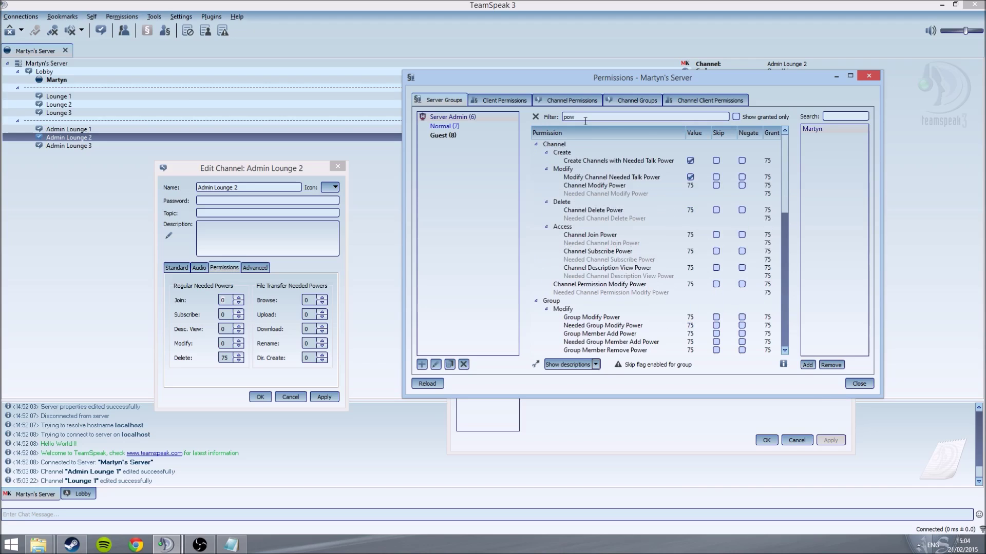
pyautogui.click(711, 186)
pyautogui.scroll(-3, 707, 175)
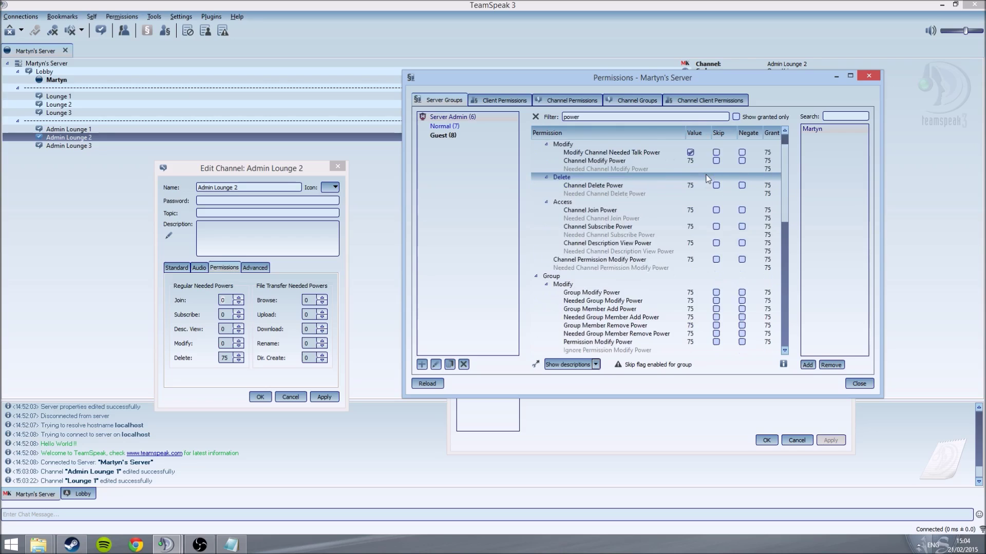
pyautogui.scroll(2, 697, 207)
pyautogui.scroll(1, 697, 208)
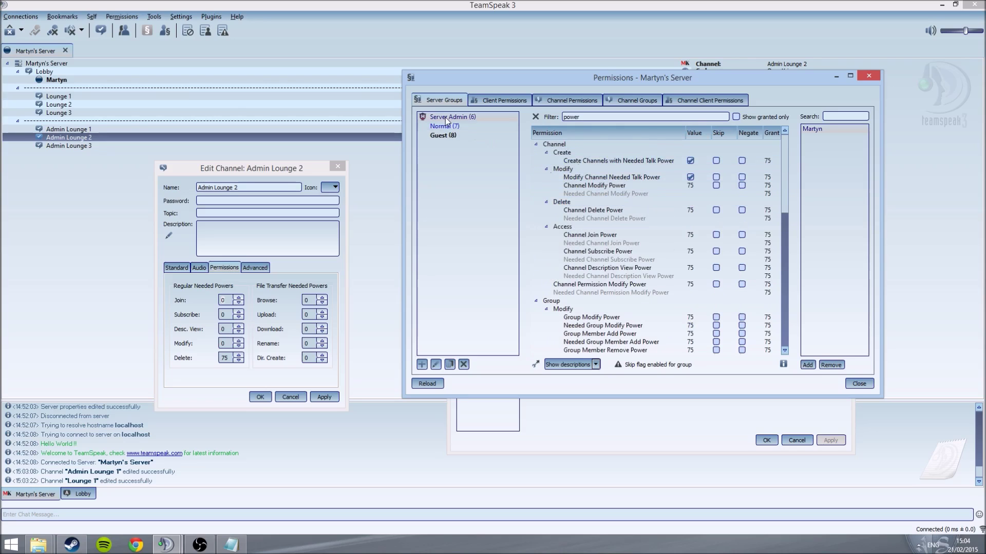
pyautogui.scroll(-5, 667, 197)
pyautogui.scroll(-5, 667, 195)
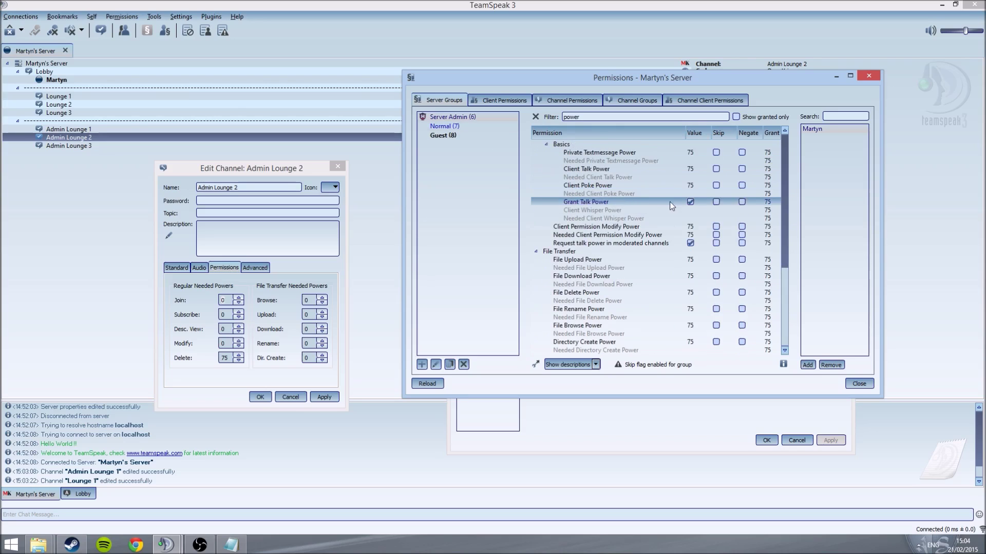
pyautogui.scroll(6, 717, 199)
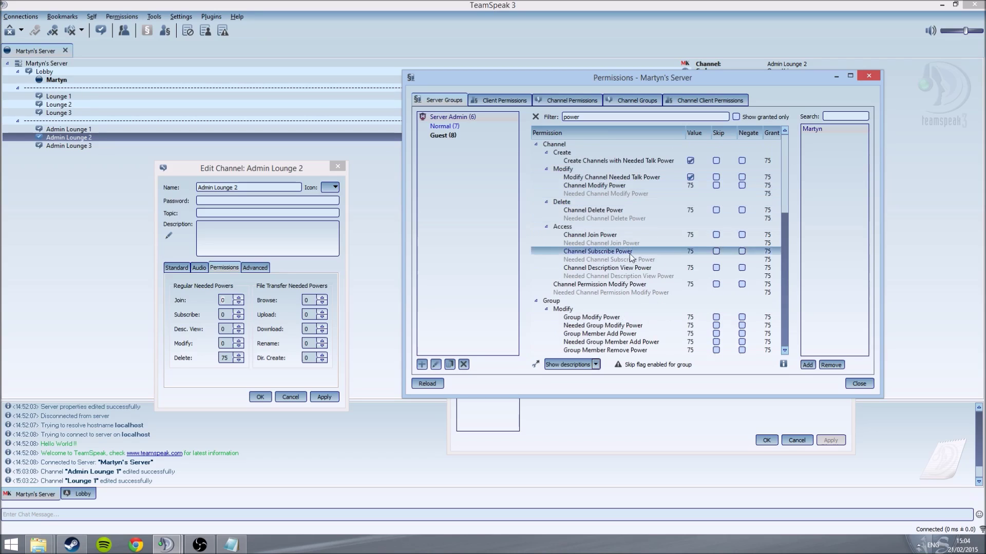
pyautogui.scroll(-6, 716, 279)
pyautogui.scroll(-8, 716, 281)
pyautogui.scroll(14, 658, 282)
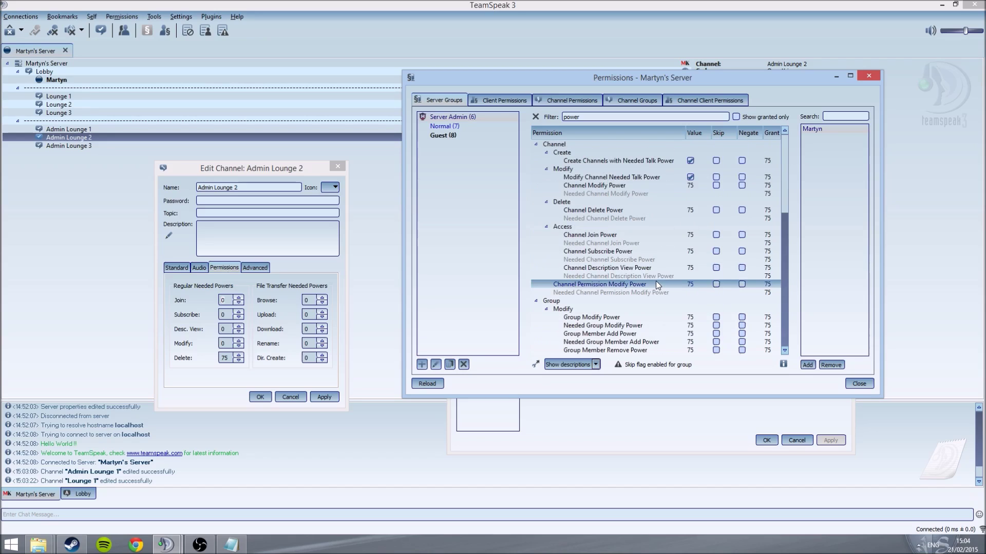
pyautogui.scroll(-5, 655, 281)
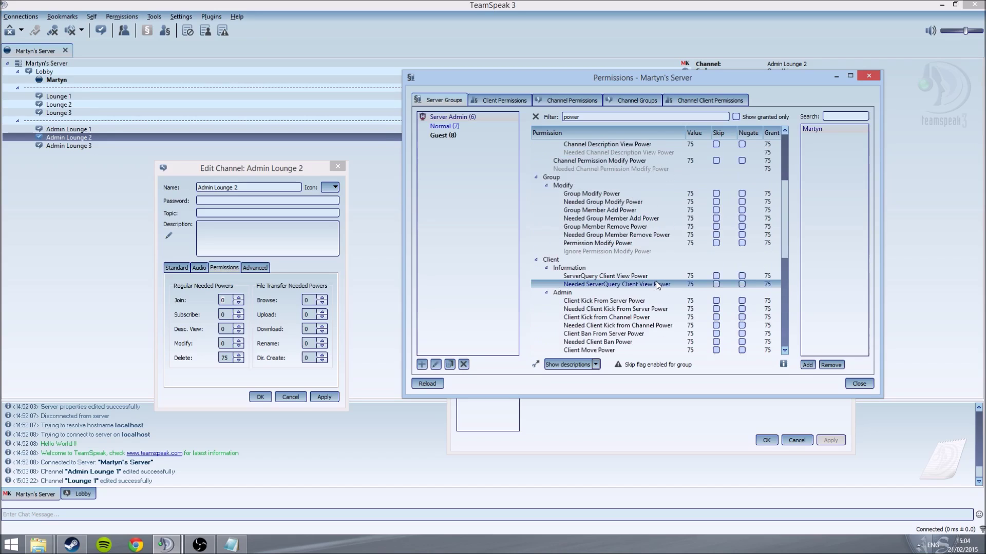
pyautogui.scroll(-4, 658, 284)
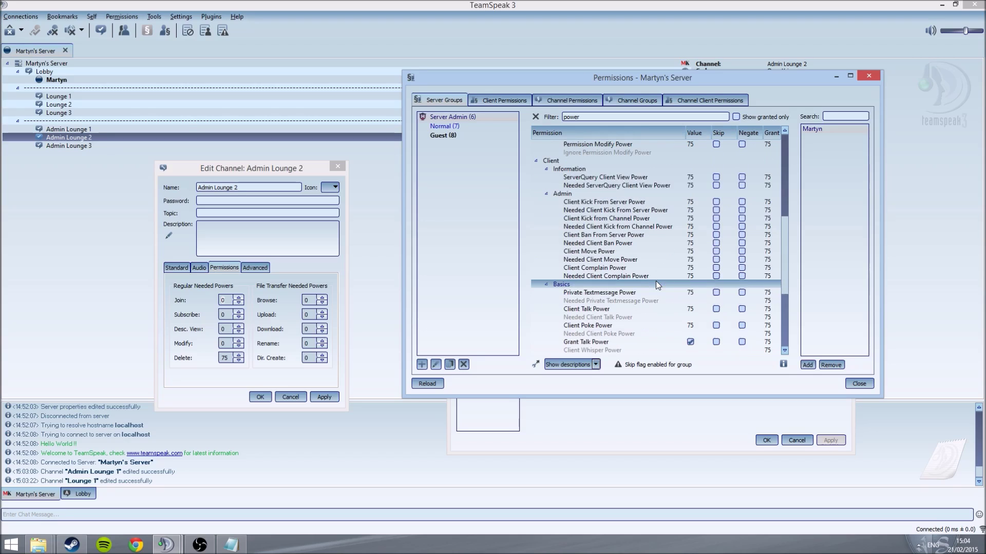
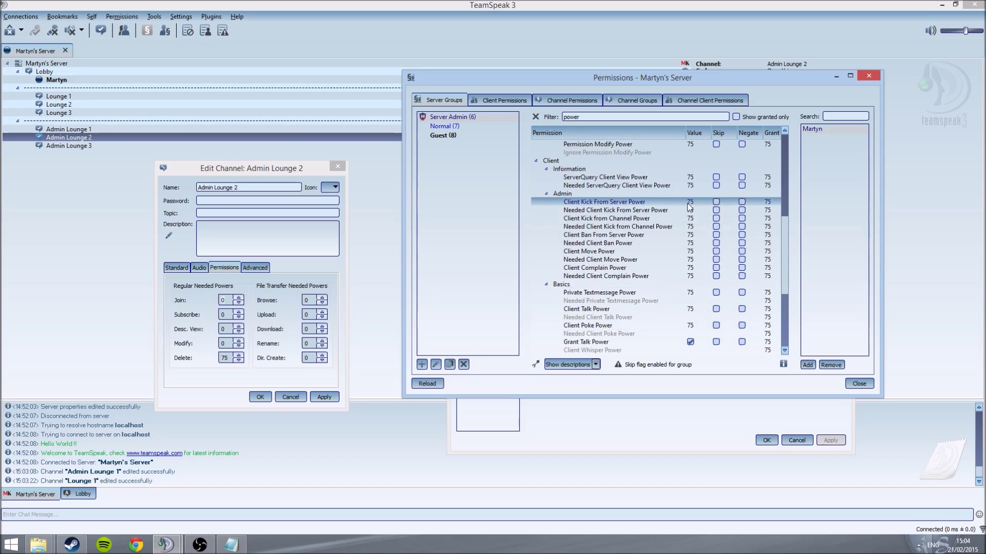
# Step: Show all Server Admin permissions, not just granted ones, and scroll through the power entries
pyautogui.scroll(3, 690, 203)
pyautogui.scroll(6, 689, 200)
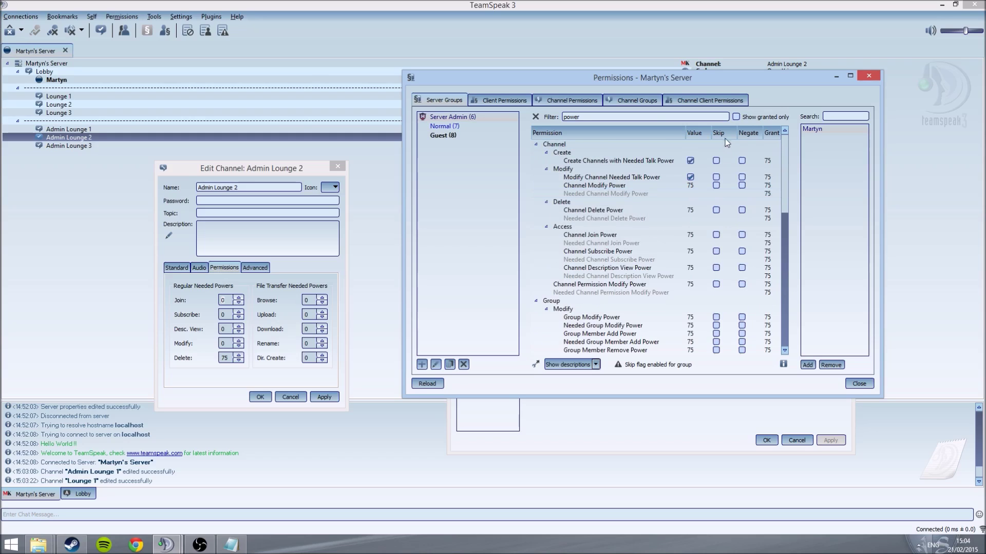
pyautogui.click(736, 117)
pyautogui.scroll(-10, 706, 175)
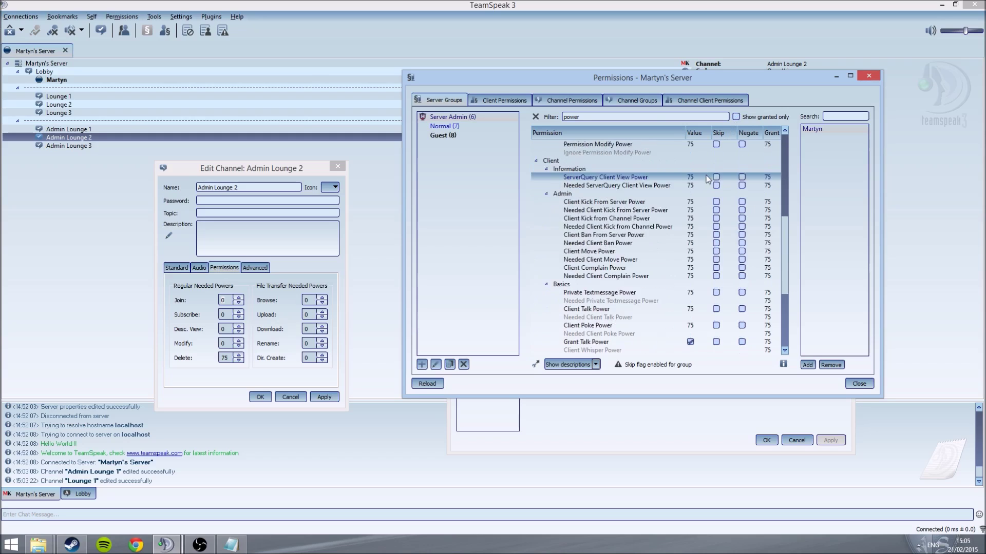
# Step: Close the permissions and Options windows, then set Admin Lounge 2's needed join power to 80
pyautogui.click(868, 75)
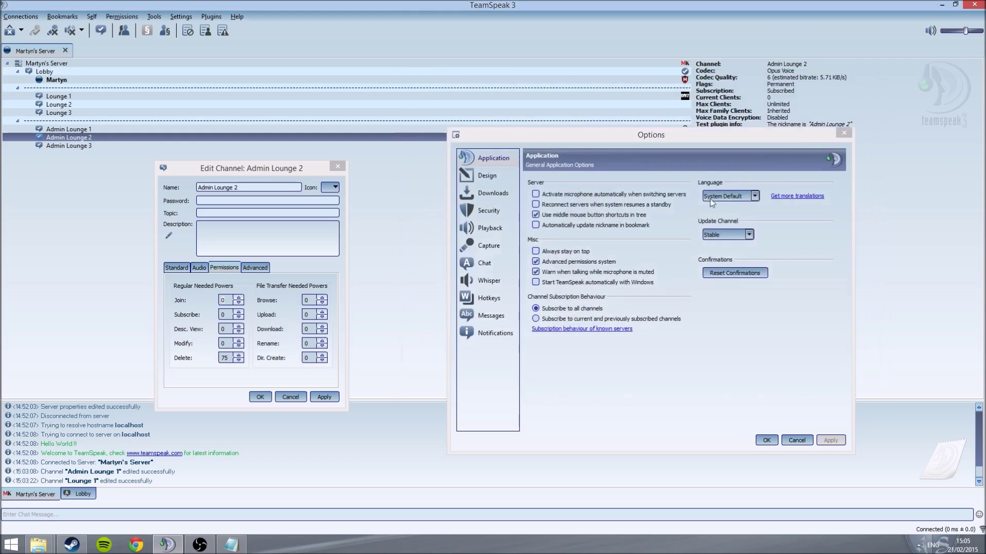
pyautogui.click(766, 440)
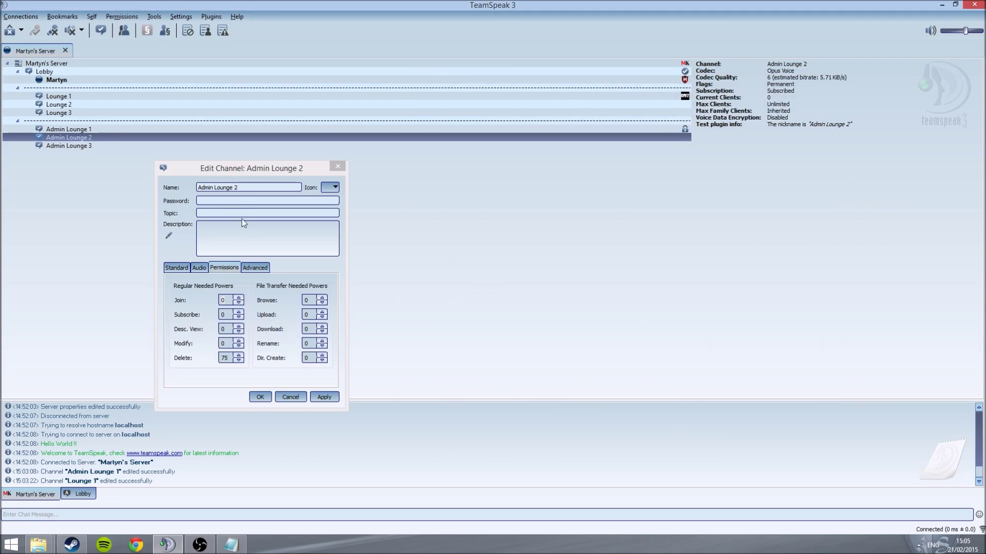
pyautogui.click(222, 300)
pyautogui.doubleClick(222, 300)
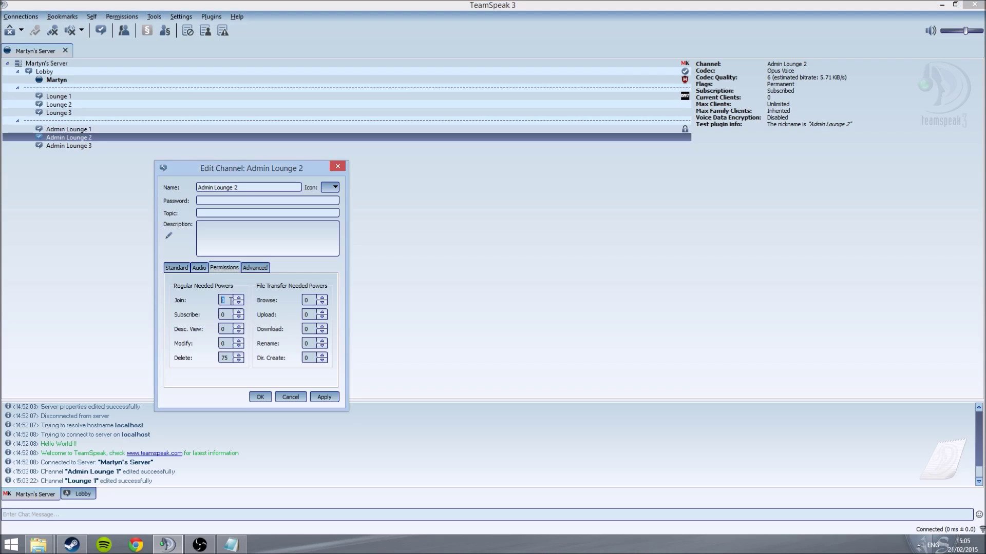
pyautogui.write('8')
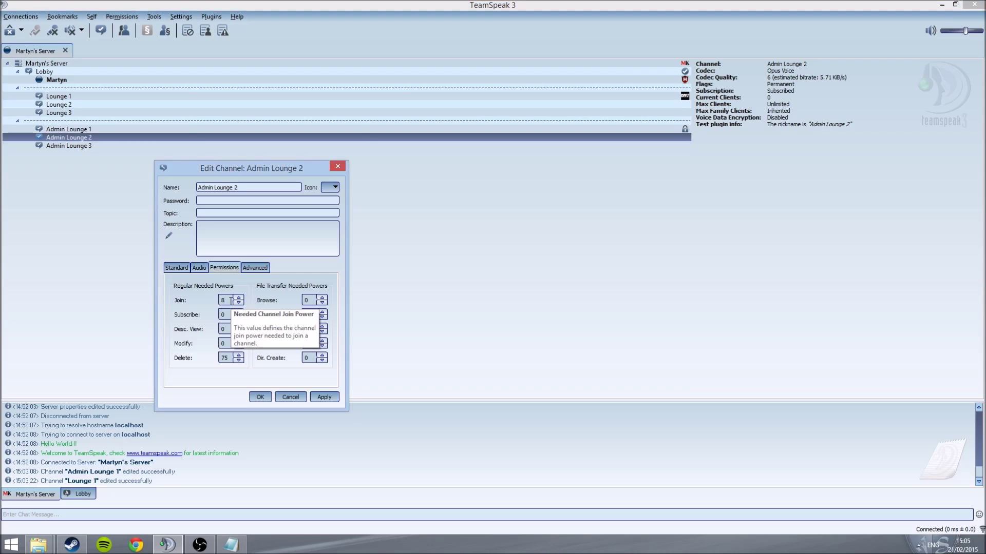
pyautogui.click(324, 397)
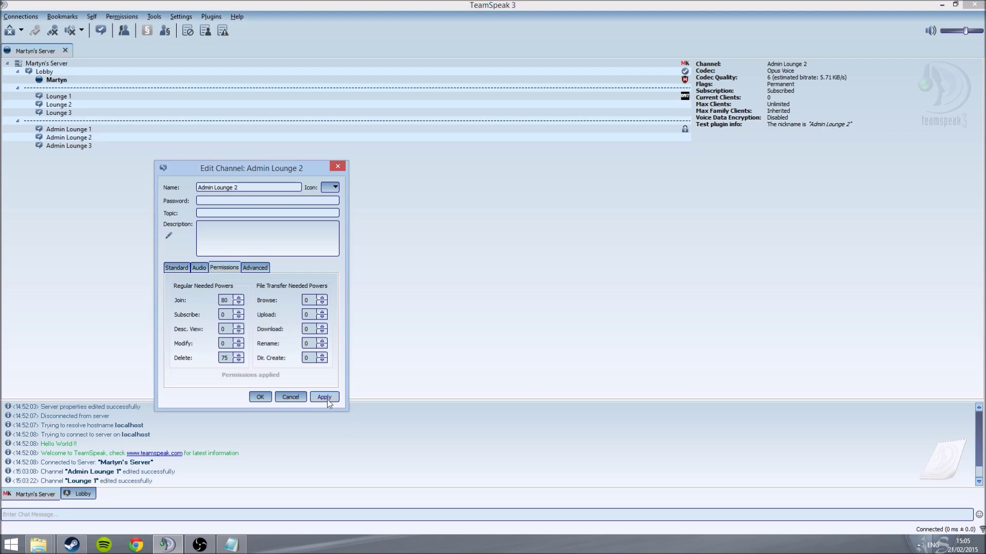
pyautogui.click(260, 396)
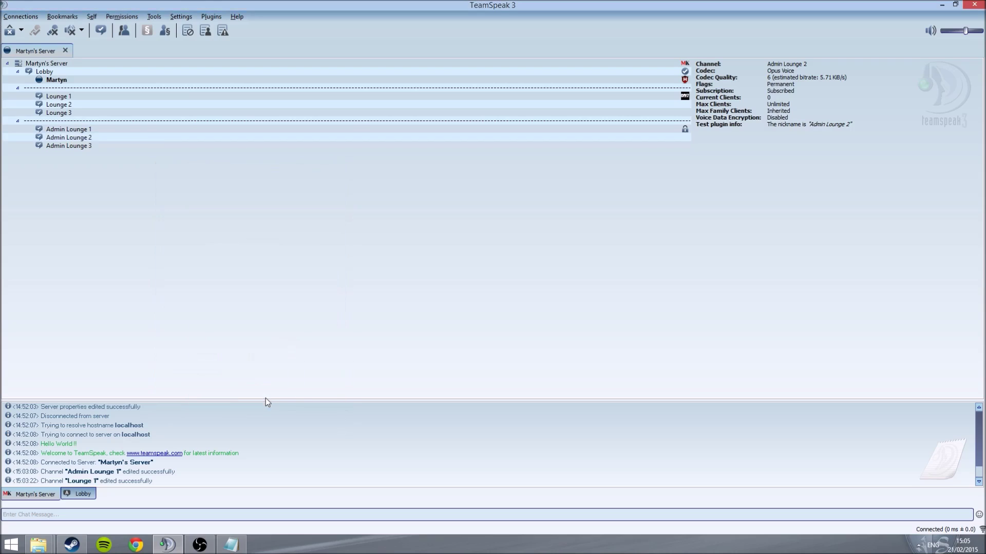
# Step: Move through Admin Lounge 2 and Admin Lounge 1 into Lounge 3
pyautogui.doubleClick(264, 138)
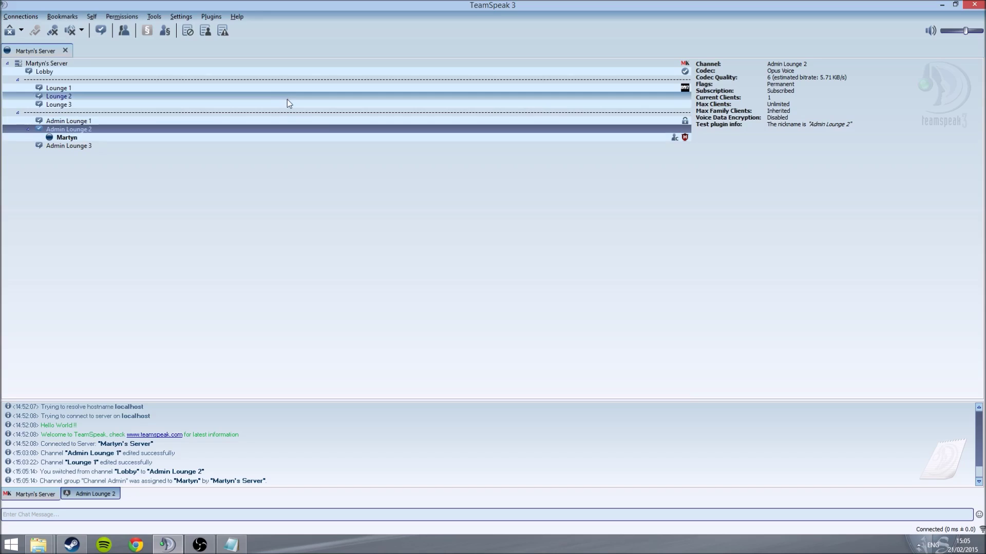
pyautogui.doubleClick(285, 121)
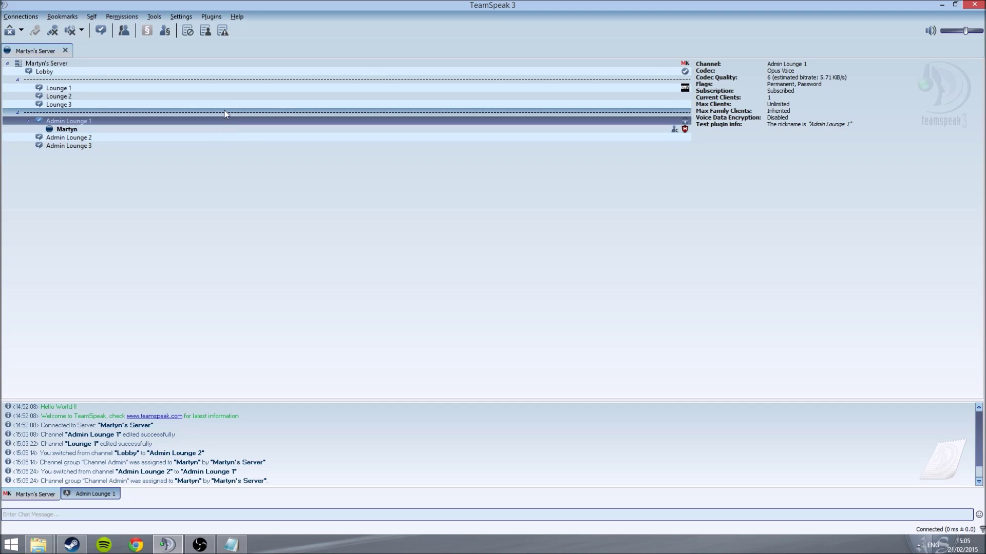
pyautogui.doubleClick(229, 105)
# Step: Check your own user's Set Server Group membership from its context menu
pyautogui.click(595, 112)
pyautogui.rightClick(596, 113)
pyautogui.moveTo(641, 189)
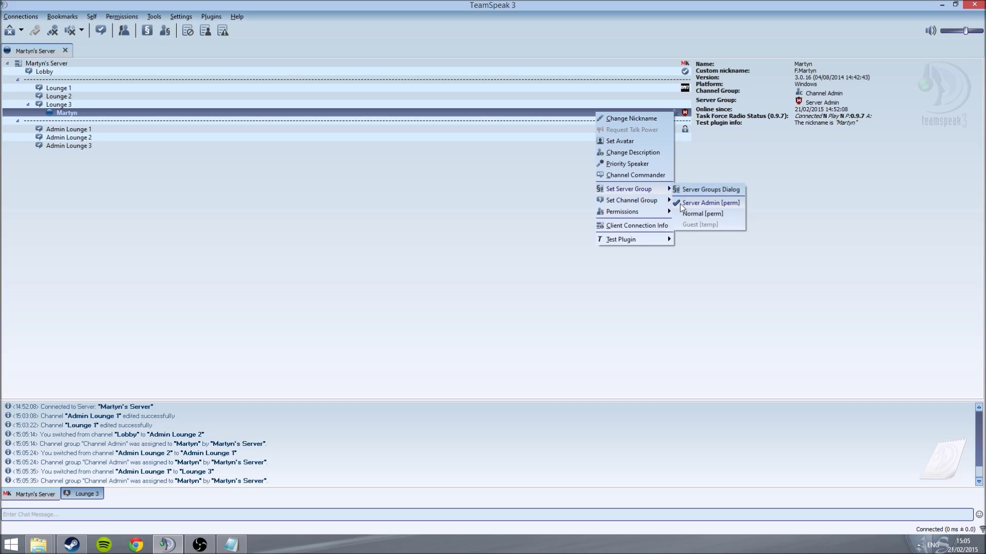
pyautogui.click(422, 229)
pyautogui.click(128, 16)
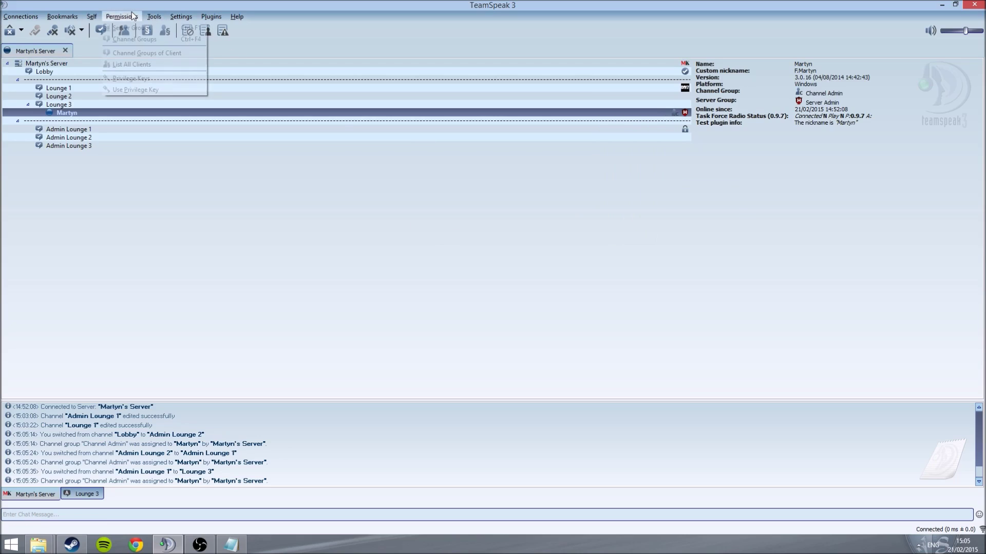
pyautogui.click(130, 79)
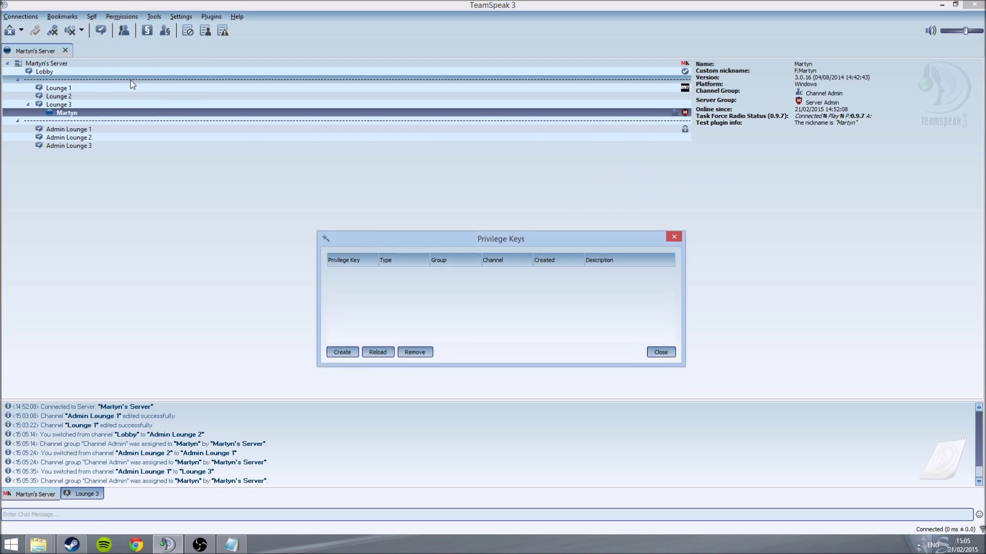
pyautogui.click(674, 237)
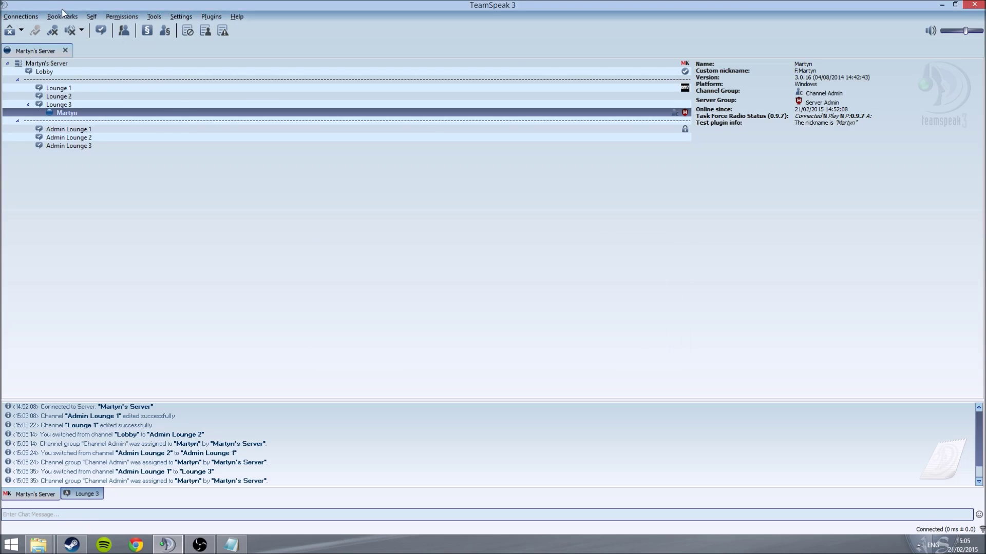
pyautogui.click(79, 18)
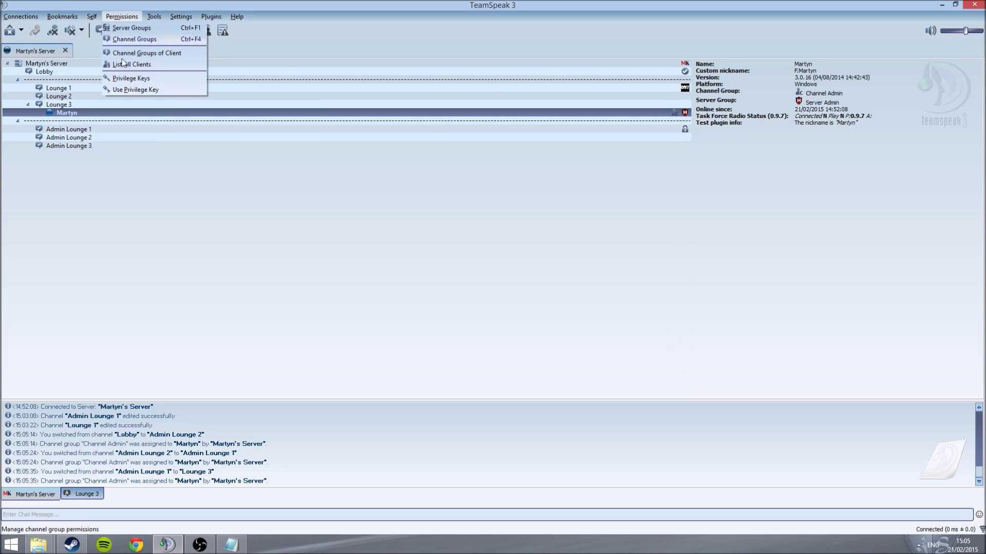
pyautogui.click(121, 89)
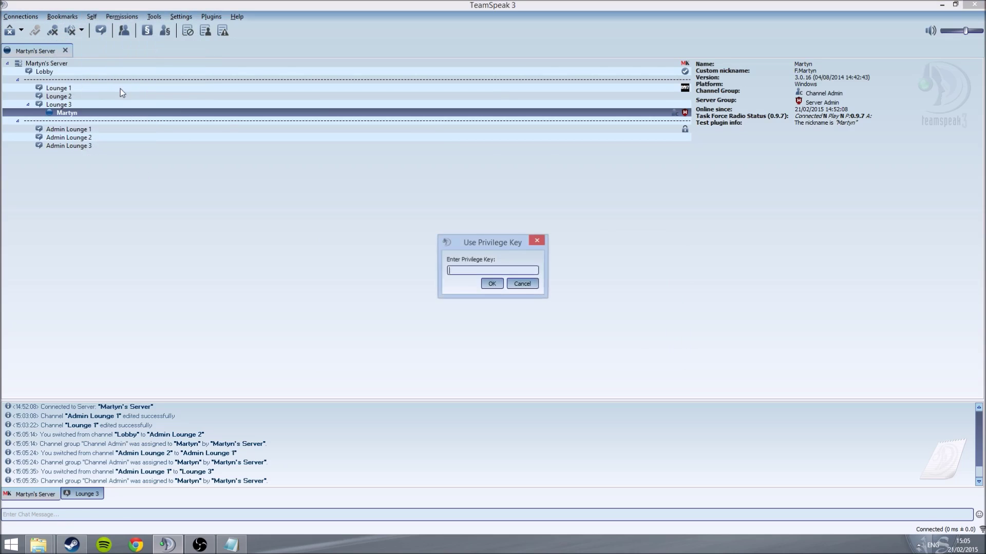
pyautogui.click(537, 240)
pyautogui.click(154, 16)
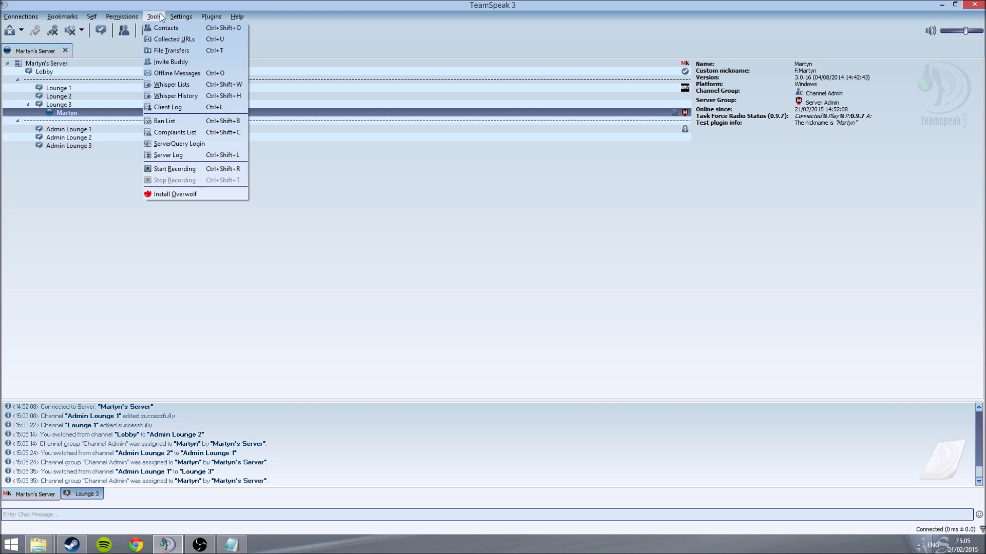
pyautogui.click(171, 14)
pyautogui.click(175, 15)
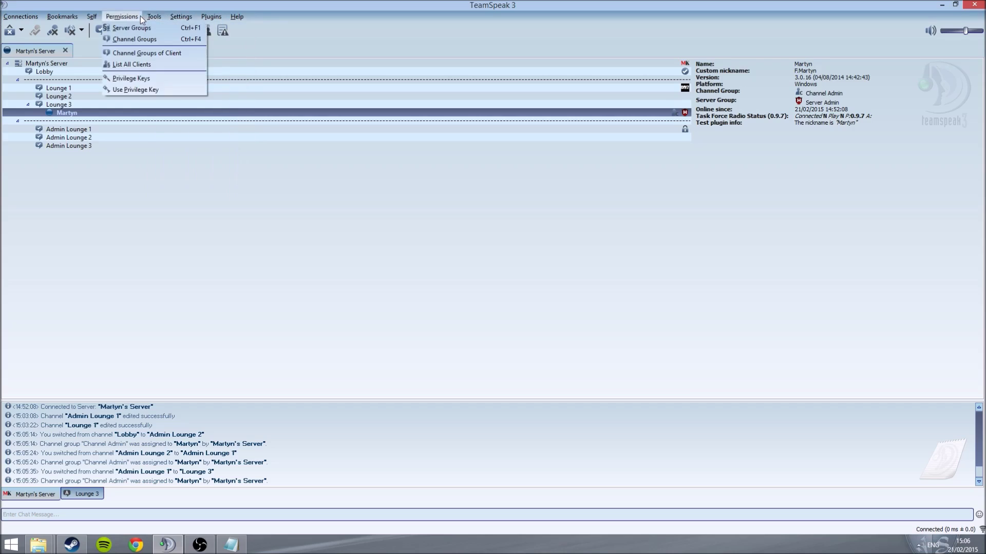
pyautogui.click(169, 144)
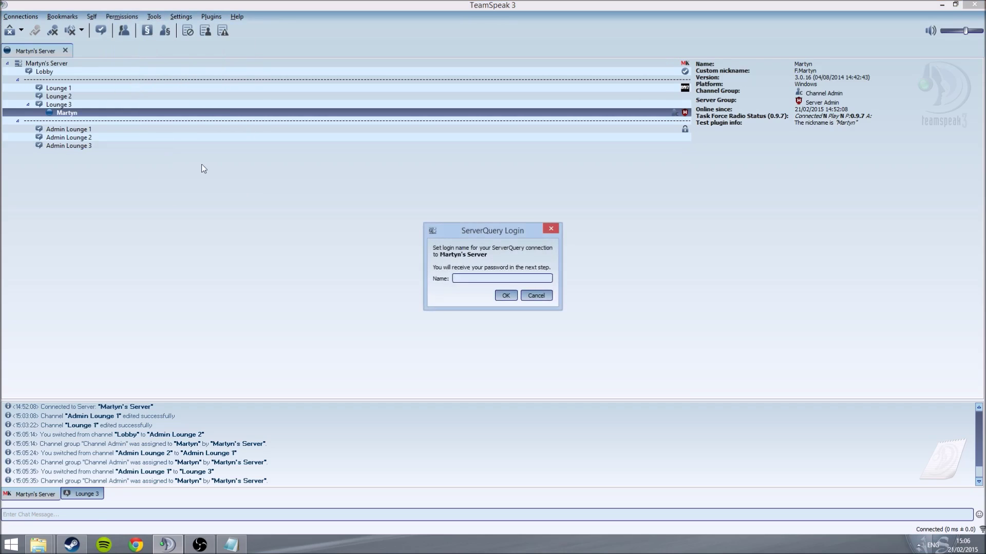
pyautogui.click(546, 232)
pyautogui.click(123, 18)
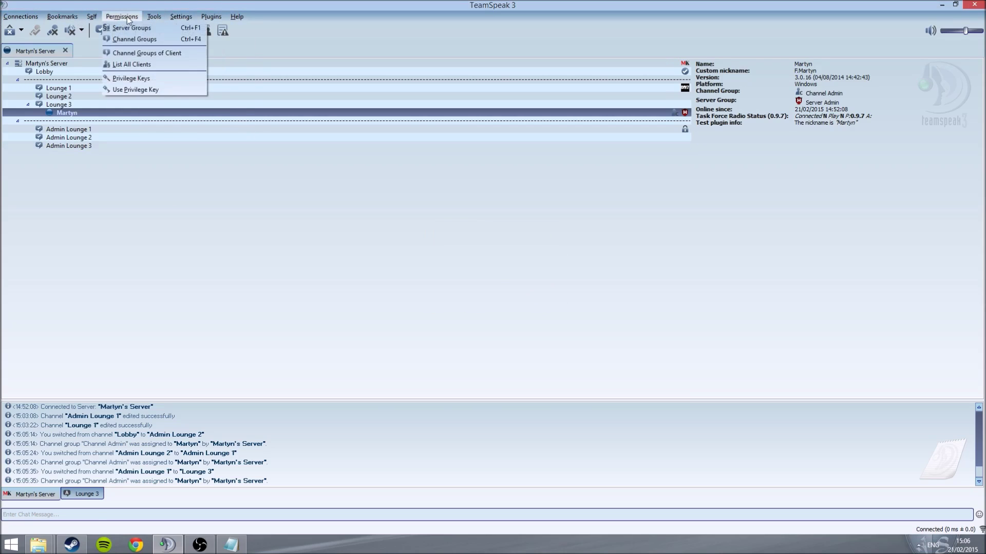
pyautogui.moveTo(152, 16)
pyautogui.moveTo(93, 20)
pyautogui.click(231, 544)
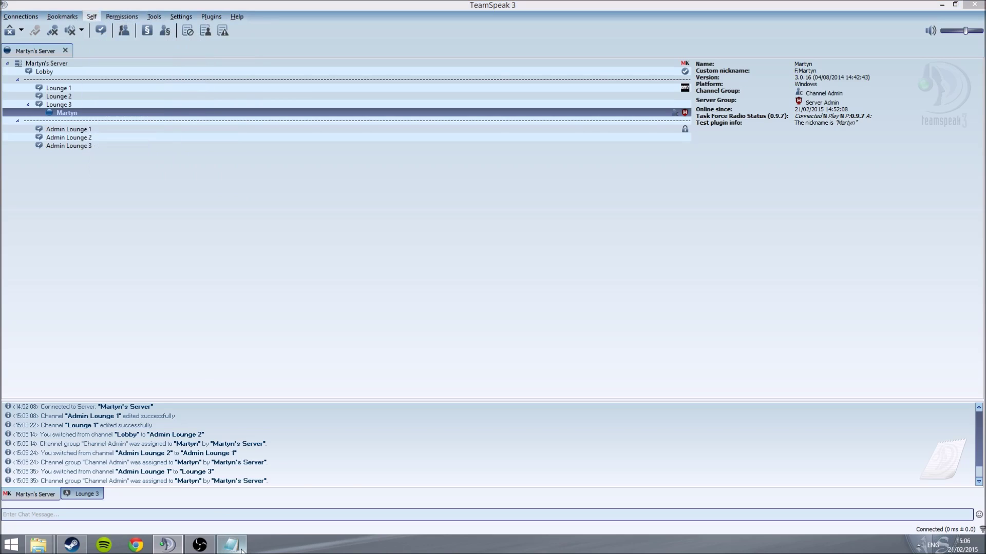
pyautogui.moveTo(532, 178); pyautogui.dragTo(435, 151)
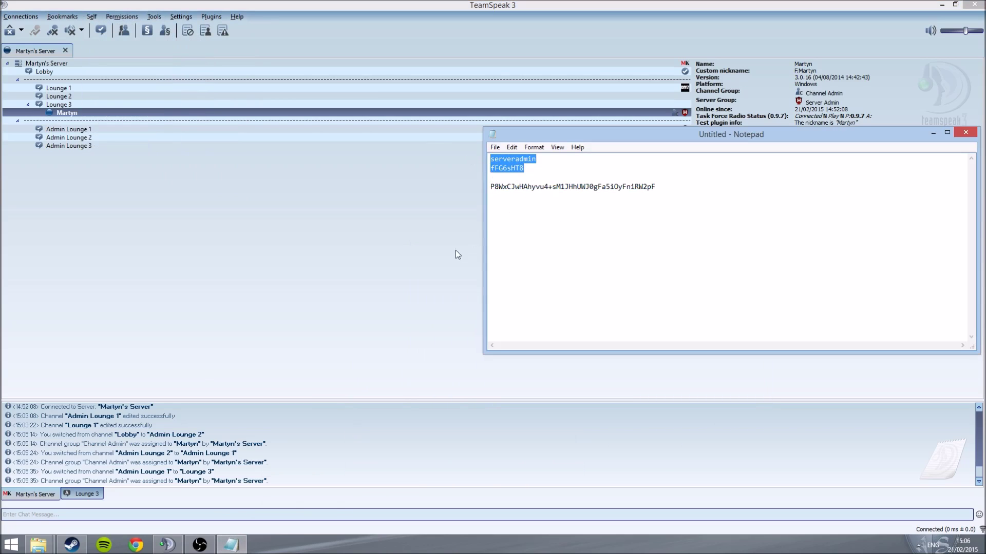
pyautogui.click(455, 255)
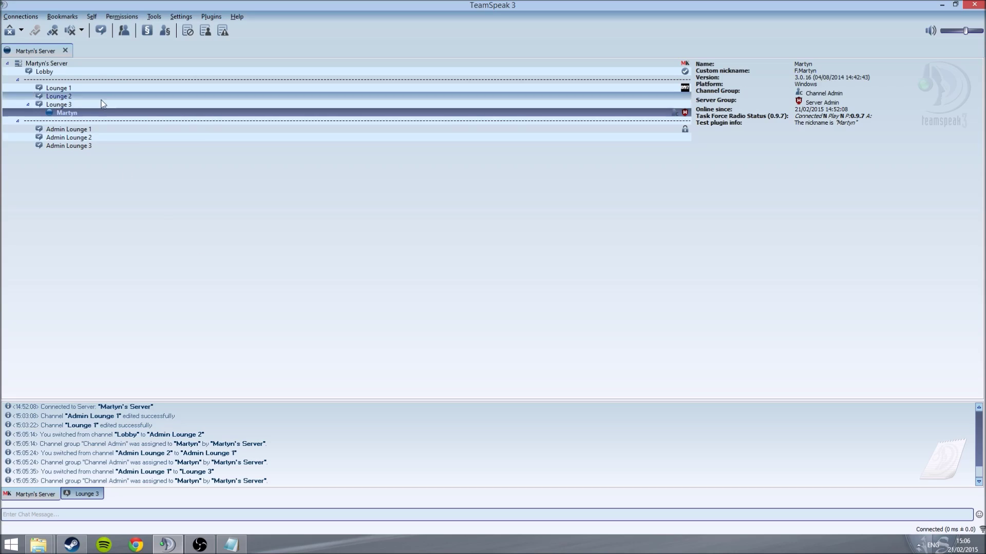
# Step: Set Admin Lounge 3's topic to 'Topic Test' and description to 'Description Test', then apply
pyautogui.rightClick(112, 112)
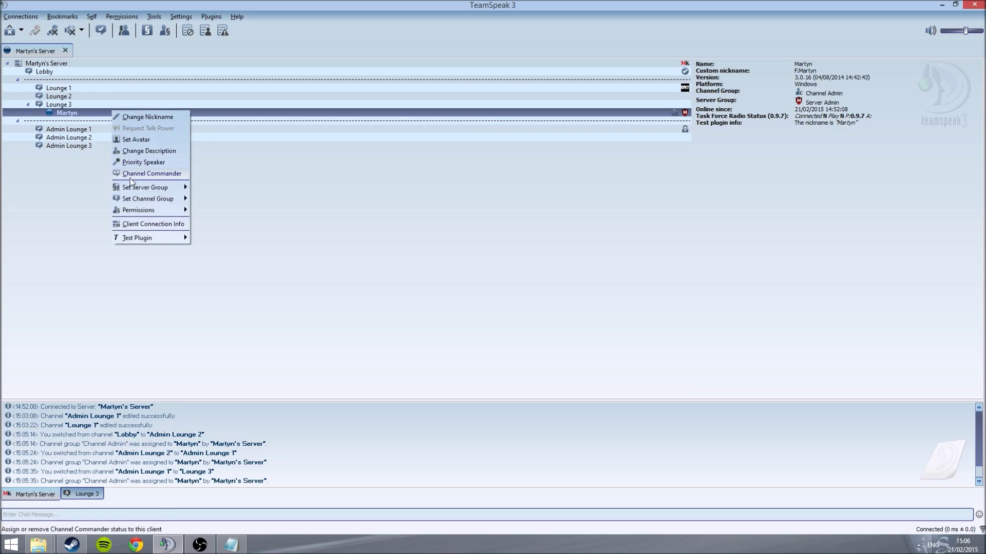
pyautogui.click(41, 159)
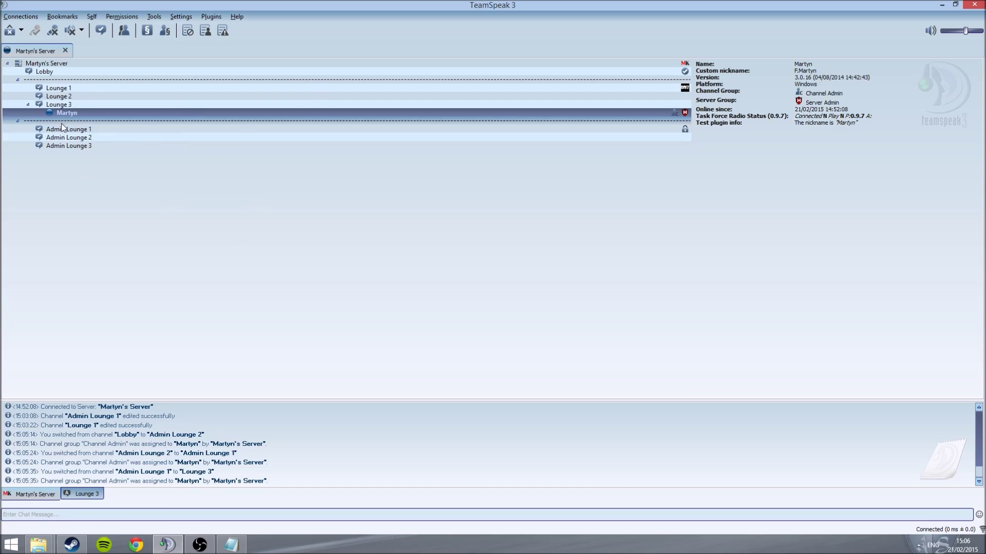
pyautogui.rightClick(58, 150)
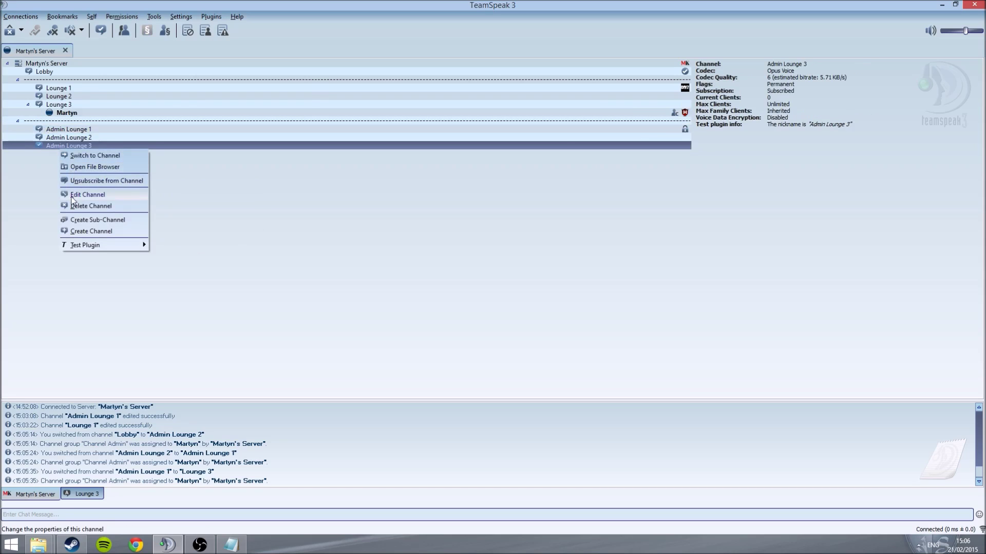
pyautogui.click(72, 197)
pyautogui.click(464, 181)
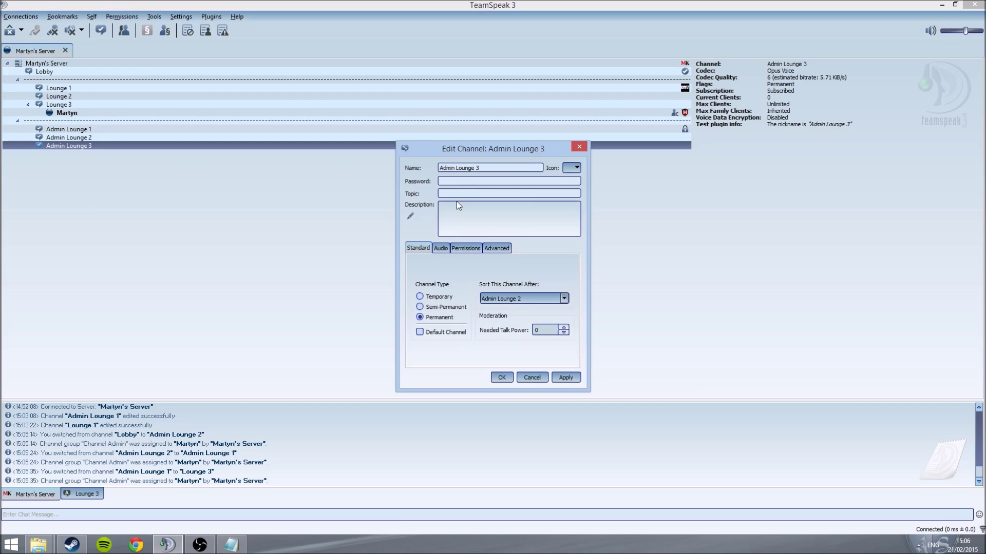
pyautogui.click(461, 193)
pyautogui.write('Topic Test')
pyautogui.click(458, 219)
pyautogui.write('Description Test')
pyautogui.click(562, 379)
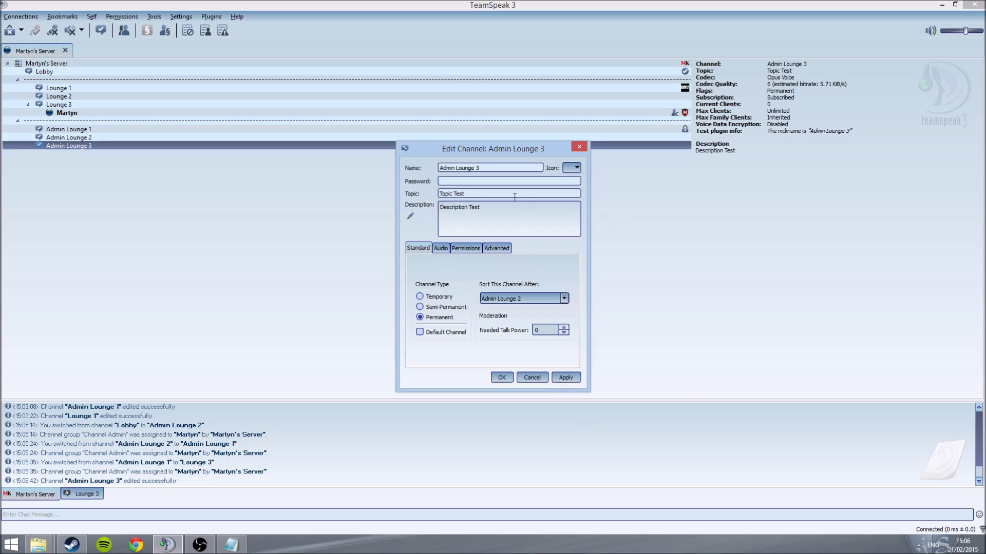
# Step: Highlight the new topic and description in the info panel
pyautogui.moveTo(697, 70); pyautogui.dragTo(794, 72)
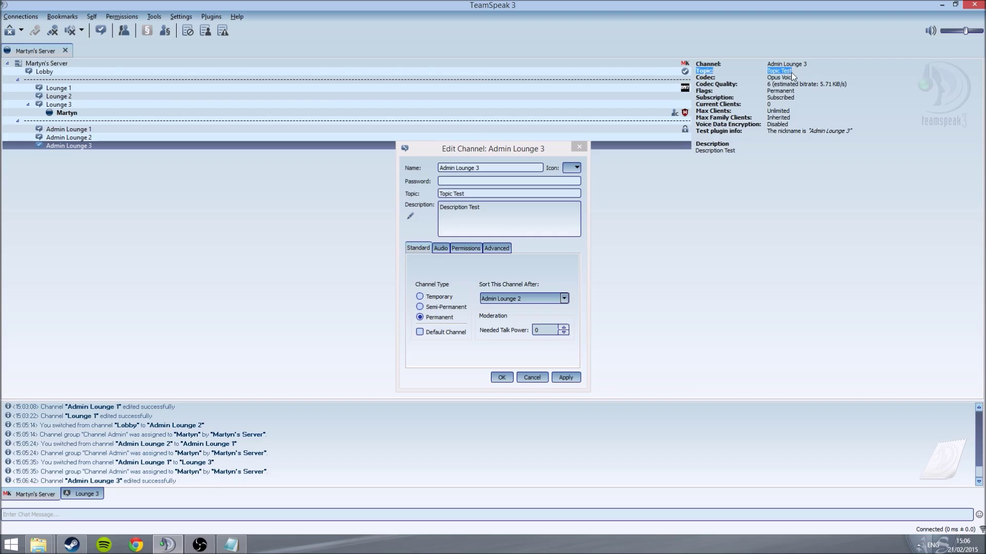
pyautogui.click(517, 222)
pyautogui.moveTo(737, 150); pyautogui.dragTo(685, 153)
# Step: Make the 'Description Test' text bold in the rich description editor
pyautogui.click(412, 218)
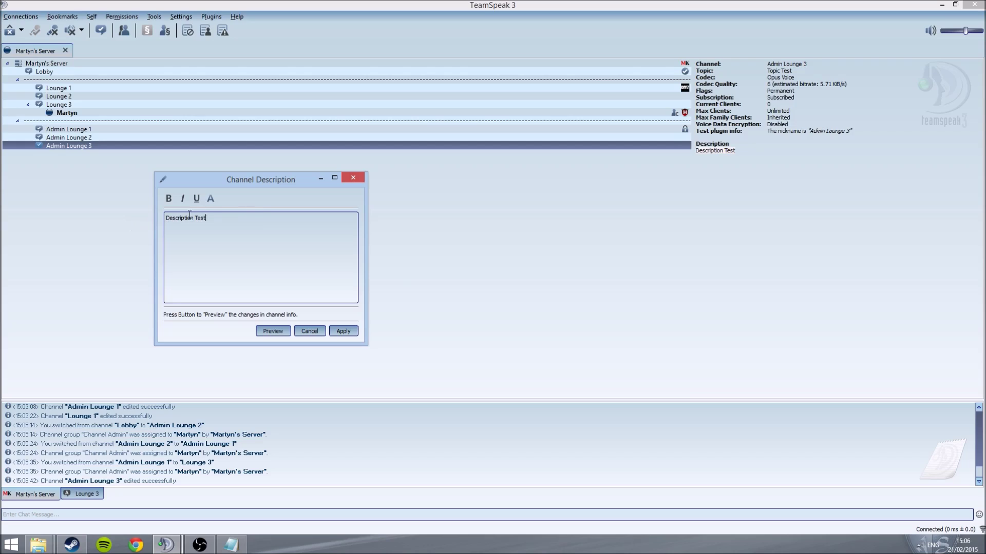
pyautogui.click(340, 333)
pyautogui.click(410, 217)
pyautogui.moveTo(226, 219); pyautogui.dragTo(165, 204)
pyautogui.click(166, 201)
# Step: Colour the bold description orange (#ffaa00) and accept the formatted description
pyautogui.moveTo(222, 220); pyautogui.dragTo(215, 221)
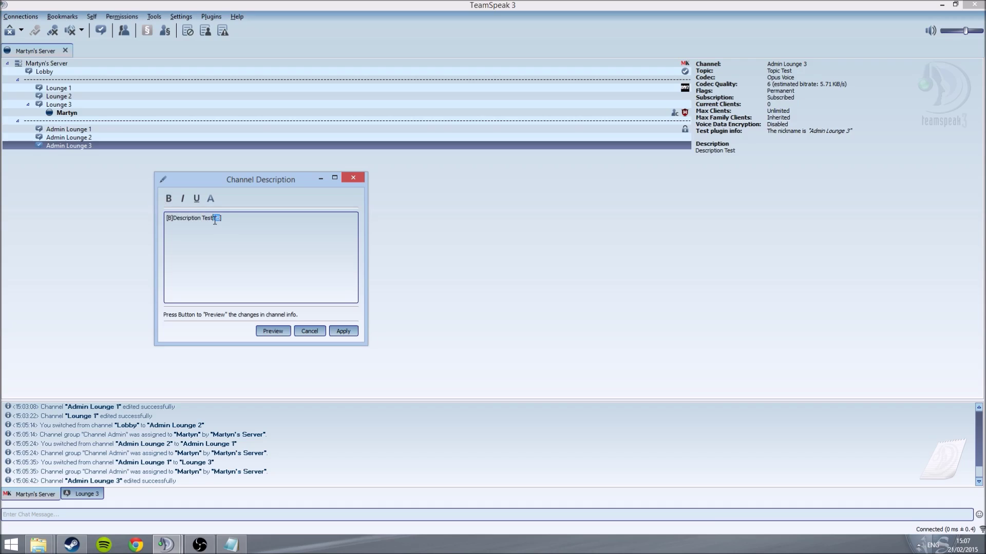
pyautogui.moveTo(215, 221); pyautogui.dragTo(154, 220)
pyautogui.click(231, 226)
pyautogui.click(212, 197)
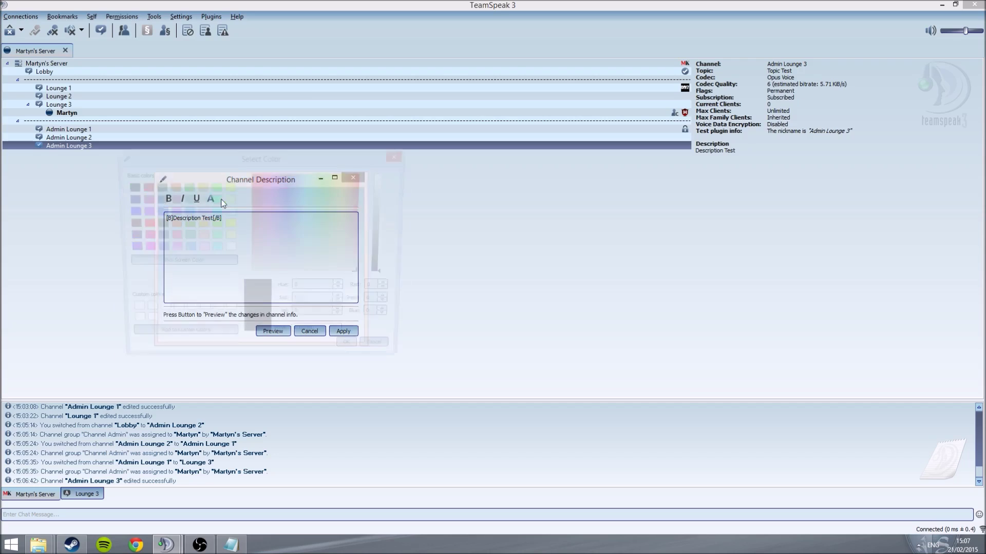
pyautogui.click(386, 354)
pyautogui.moveTo(271, 228); pyautogui.dragTo(122, 214)
pyautogui.click(210, 198)
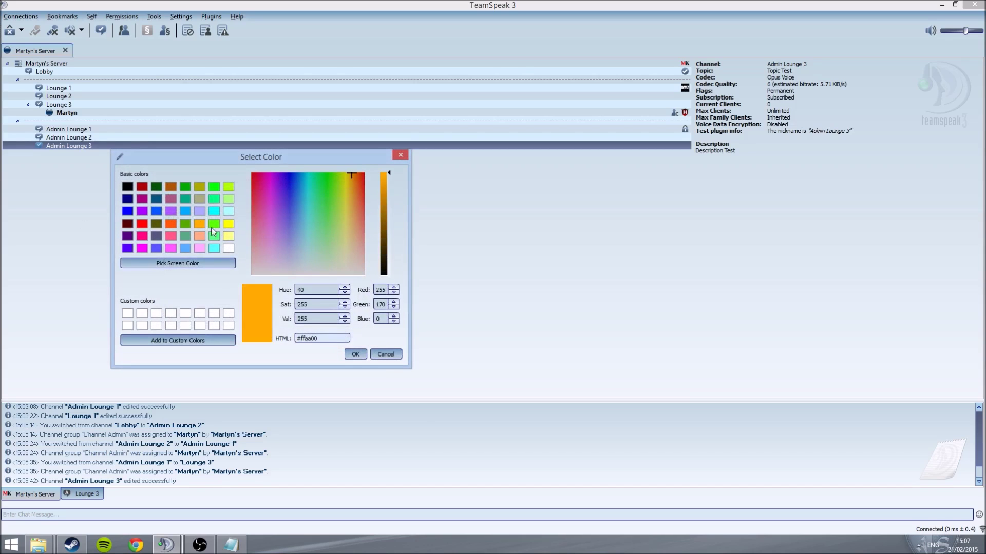
pyautogui.click(352, 355)
pyautogui.click(312, 332)
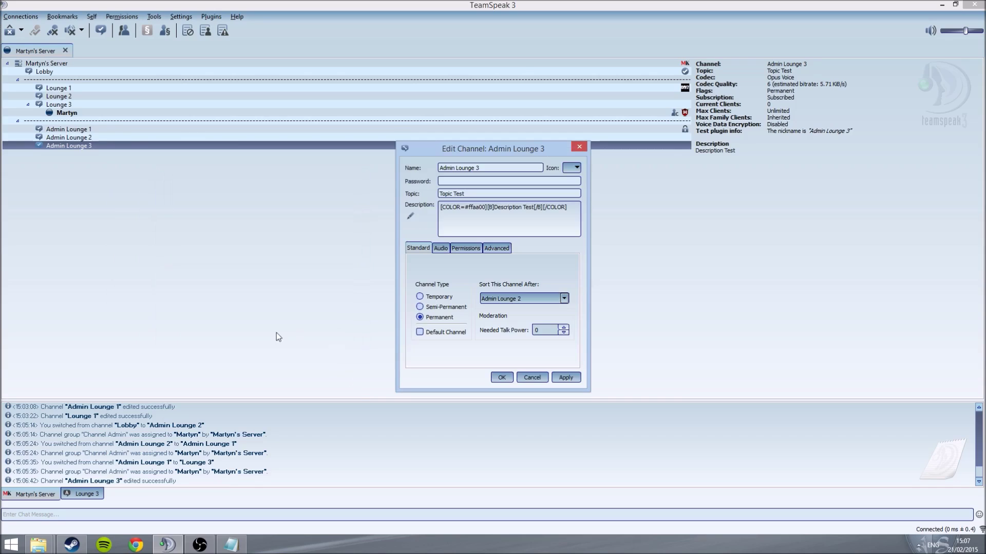
# Step: Apply the orange description and set Admin Lounge 3's needed talk power to 50
pyautogui.click(565, 378)
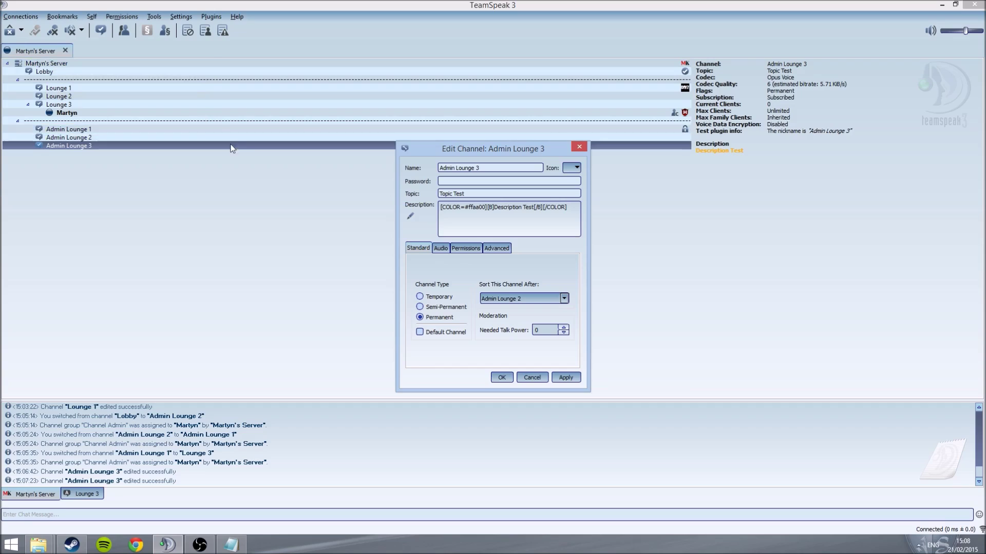
pyautogui.doubleClick(546, 330)
pyautogui.write('50')
pyautogui.click(571, 380)
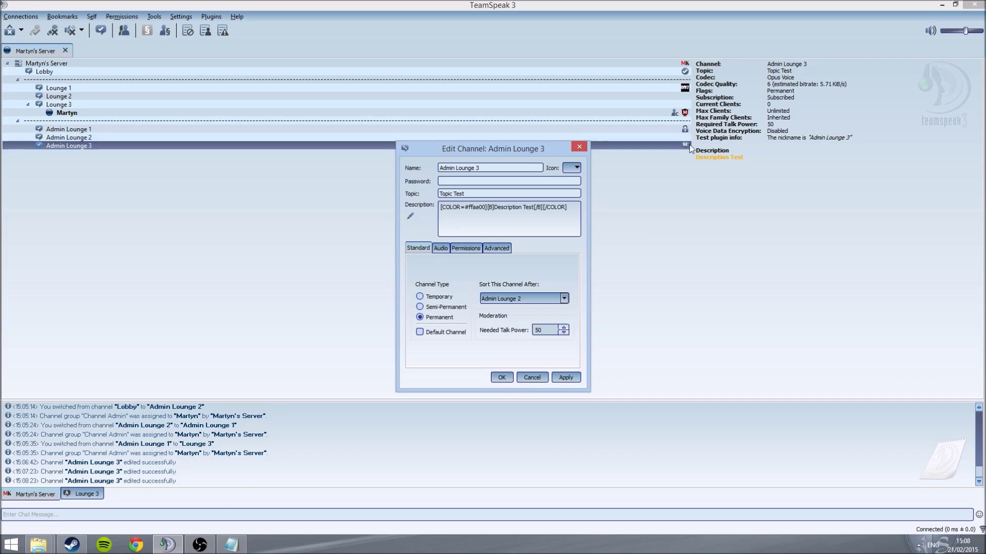
# Step: Try lowering voice quality from 6 to 5, then restore the Voice Desktop audio preset
pyautogui.click(440, 249)
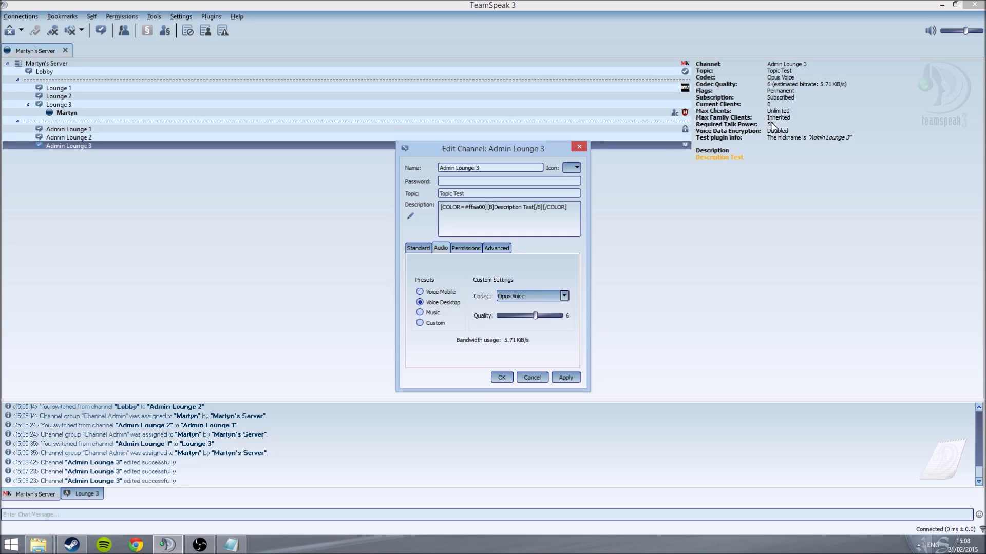
pyautogui.moveTo(774, 126); pyautogui.dragTo(726, 130)
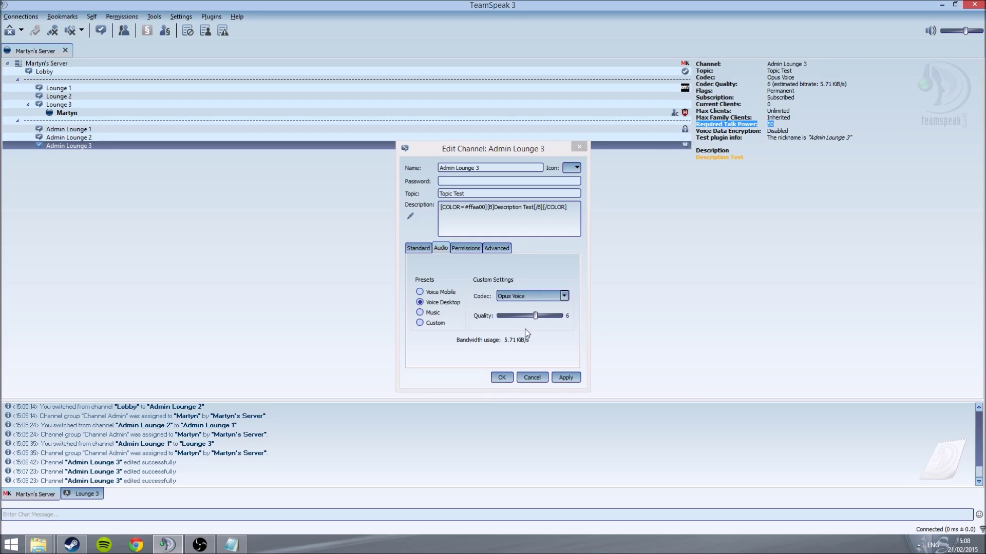
pyautogui.moveTo(535, 319)
pyautogui.mouseDown()
pyautogui.moveTo(555, 320)
pyautogui.moveTo(529, 318)
pyautogui.mouseUp()
pyautogui.click(445, 304)
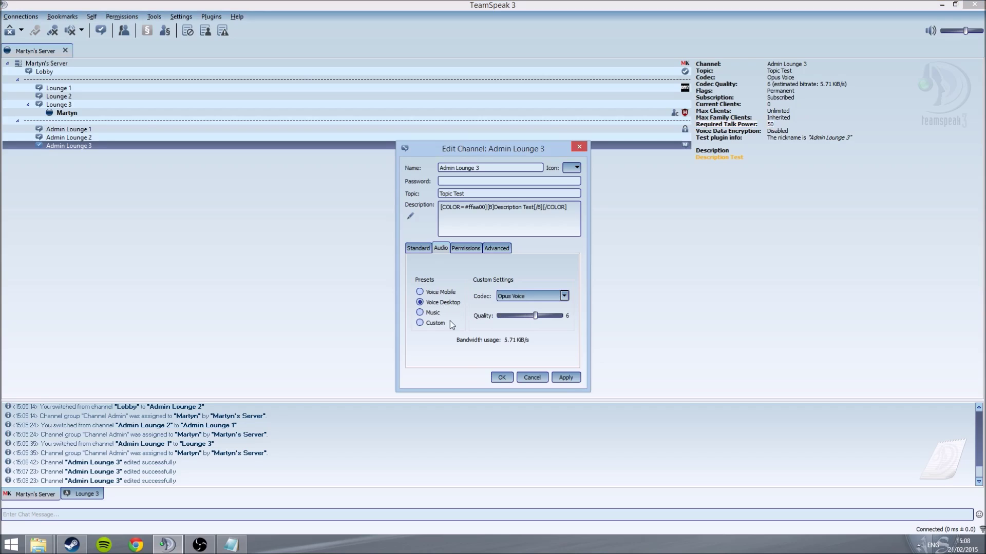
pyautogui.click(466, 247)
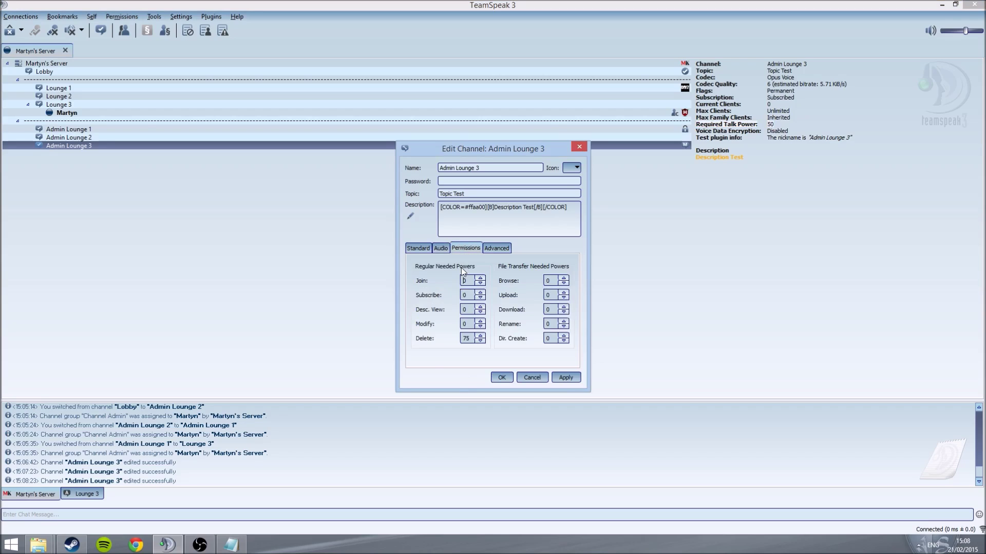
# Step: Set Admin Lounge 3's needed join power to 75, check the Advanced tab, and close the editor
pyautogui.doubleClick(464, 280)
pyautogui.press('Tab')
pyautogui.press('Tab')
pyautogui.doubleClick(466, 280)
pyautogui.write('75')
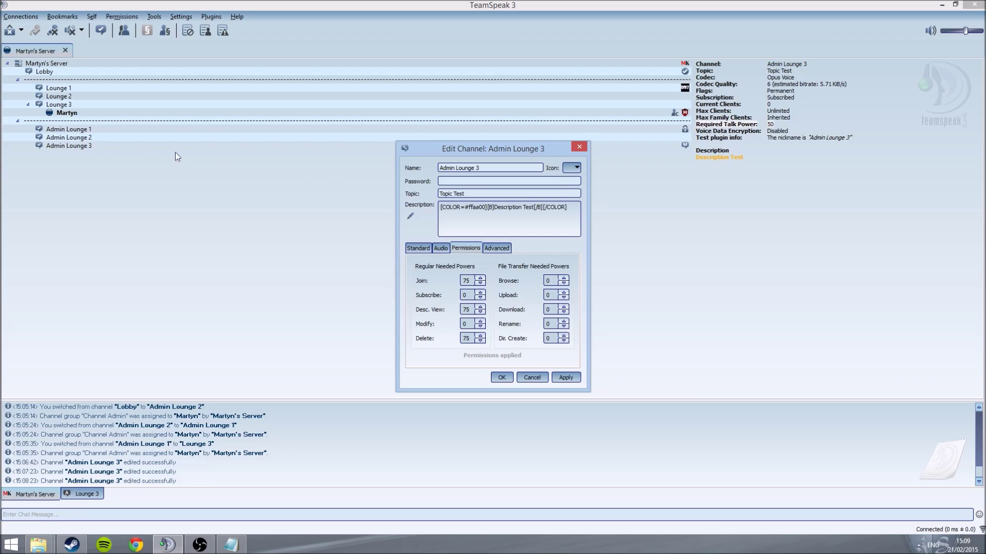
pyautogui.click(506, 249)
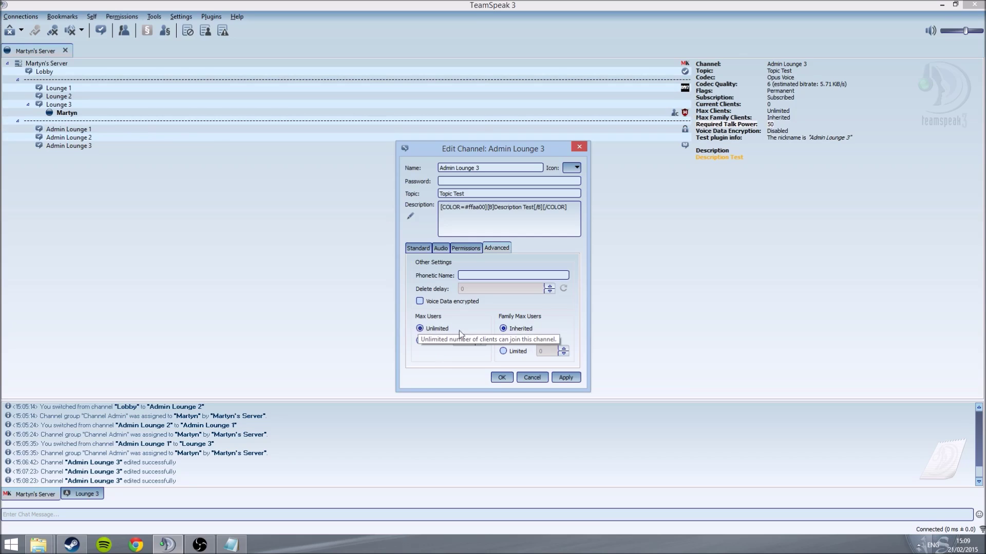
pyautogui.click(576, 147)
# Step: Open the spacer channel's advanced settings and compare them with Lobby's advanced settings
pyautogui.click(102, 138)
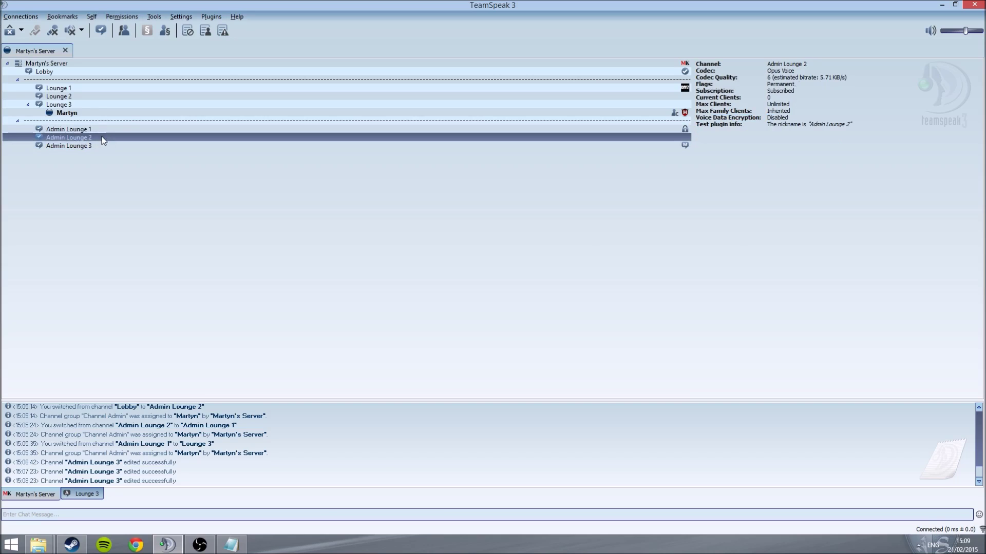
pyautogui.click(103, 146)
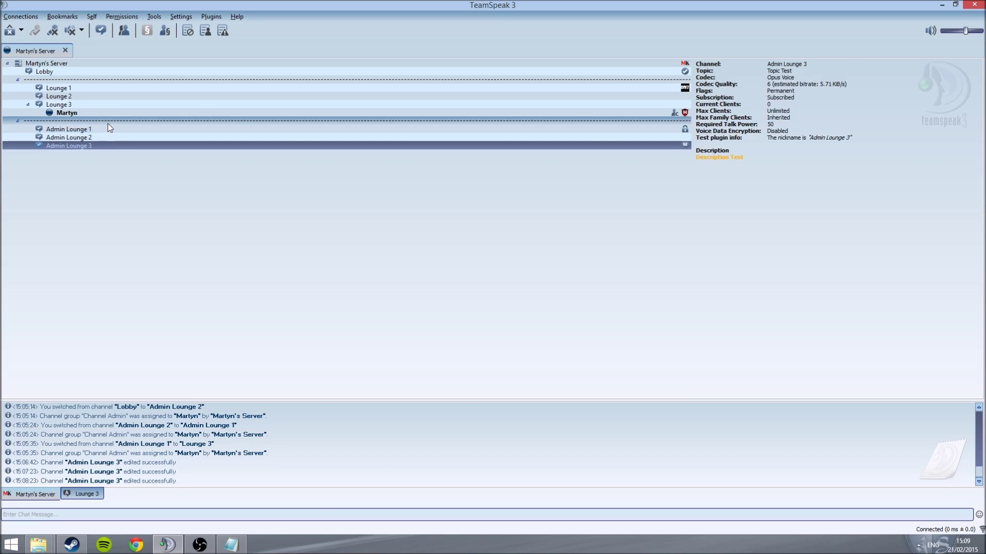
pyautogui.rightClick(110, 123)
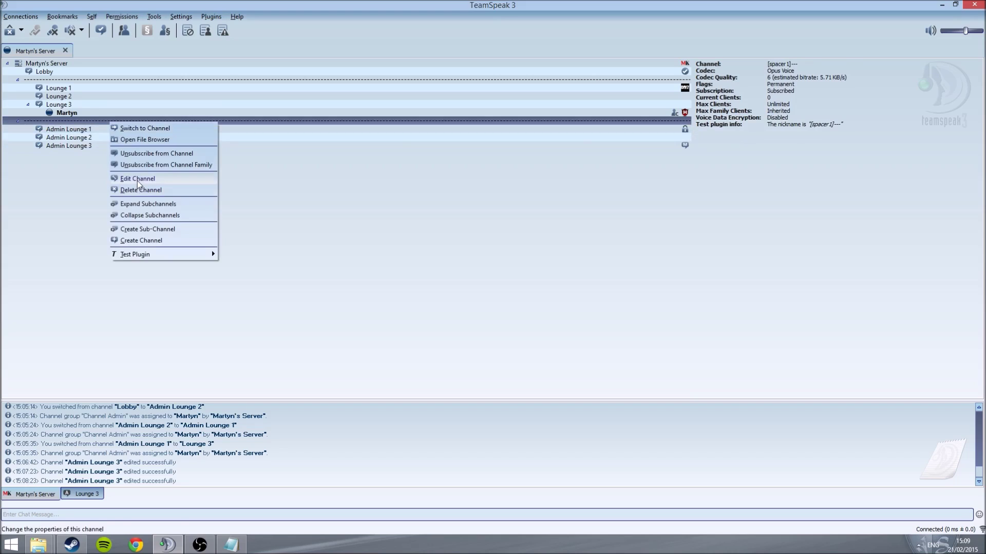
pyautogui.click(138, 179)
pyautogui.click(490, 248)
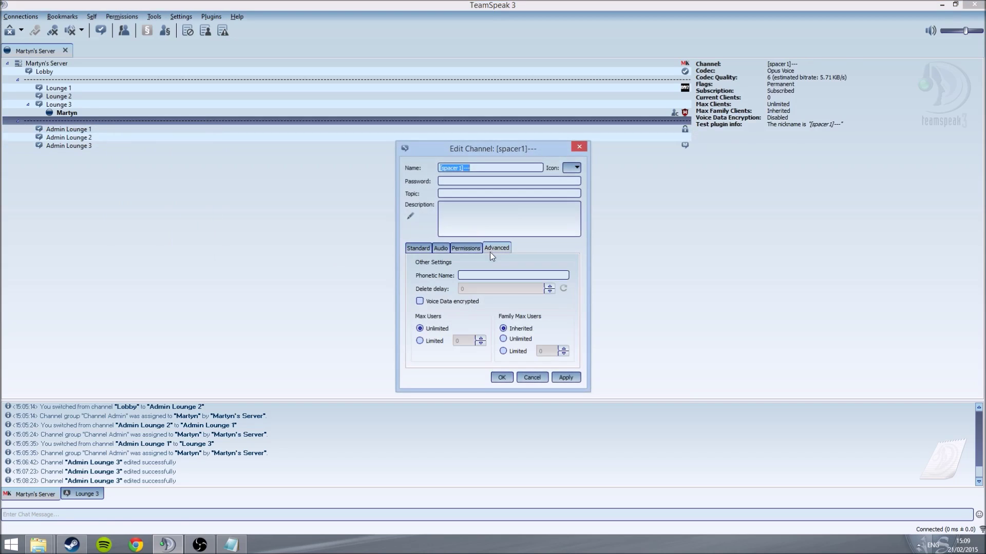
pyautogui.click(138, 73)
pyautogui.rightClick(139, 72)
pyautogui.click(156, 115)
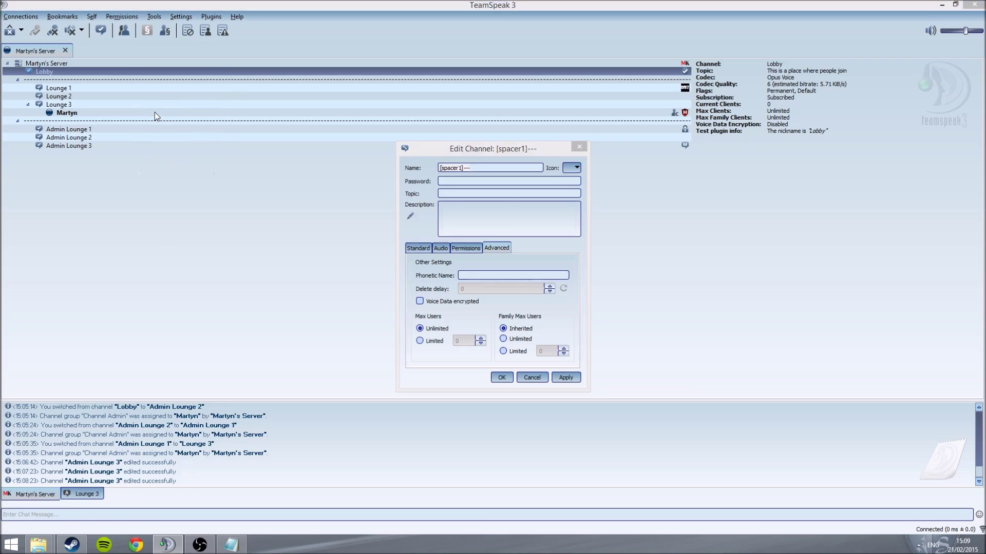
pyautogui.click(485, 248)
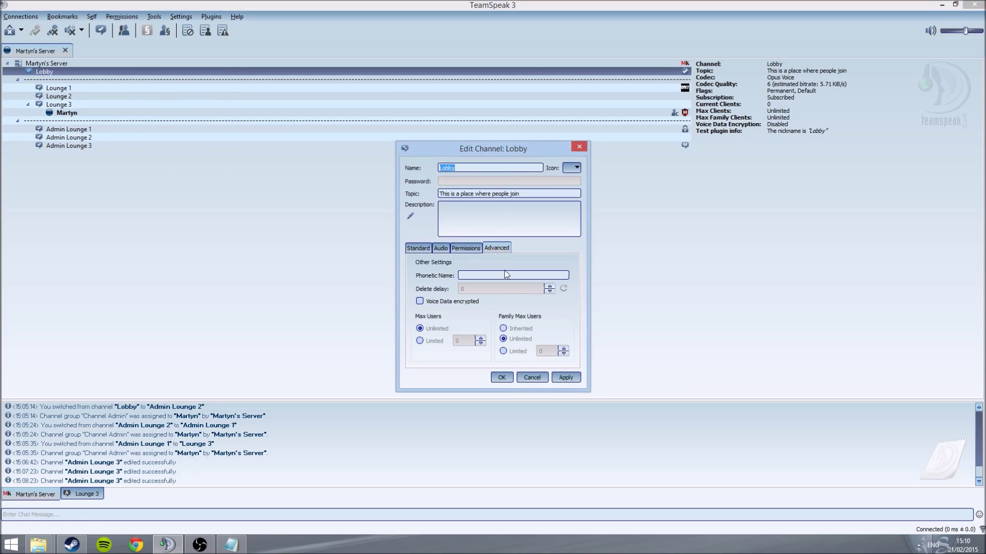
pyautogui.click(578, 148)
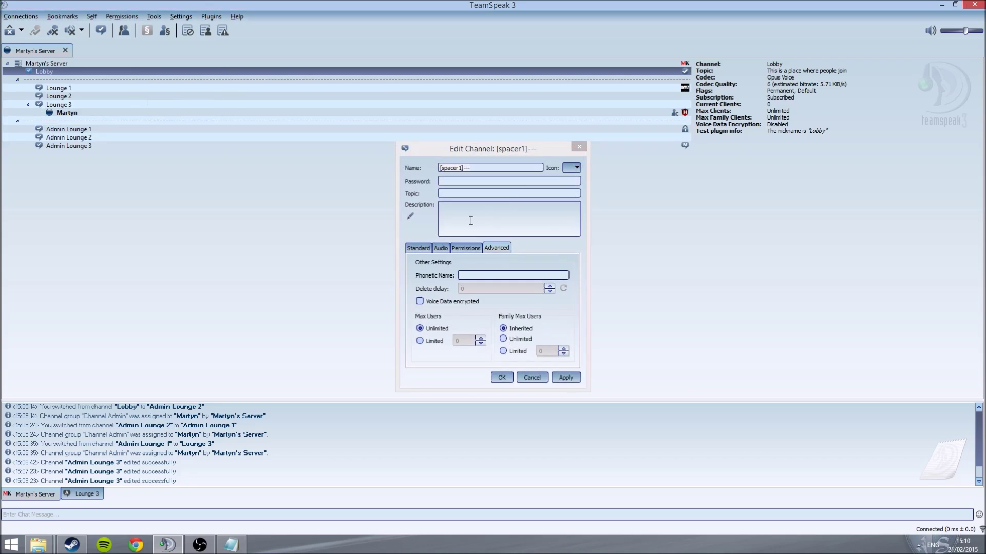
# Step: Limit the spacer's family max users to 0, save it, and join Admin Lounge 1
pyautogui.click(509, 337)
pyautogui.click(507, 352)
pyautogui.click(545, 351)
pyautogui.moveTo(545, 351); pyautogui.dragTo(485, 348)
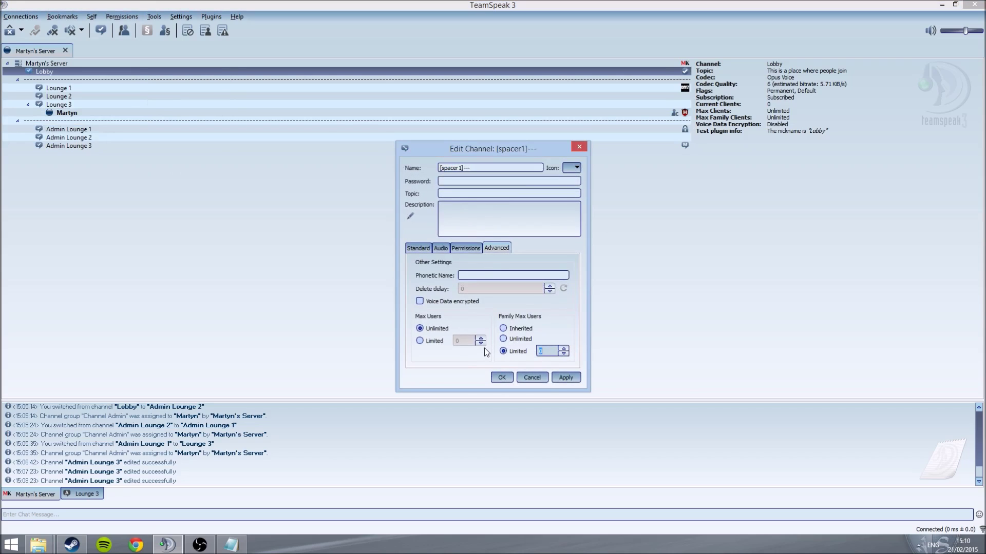
pyautogui.click(560, 381)
pyautogui.click(501, 377)
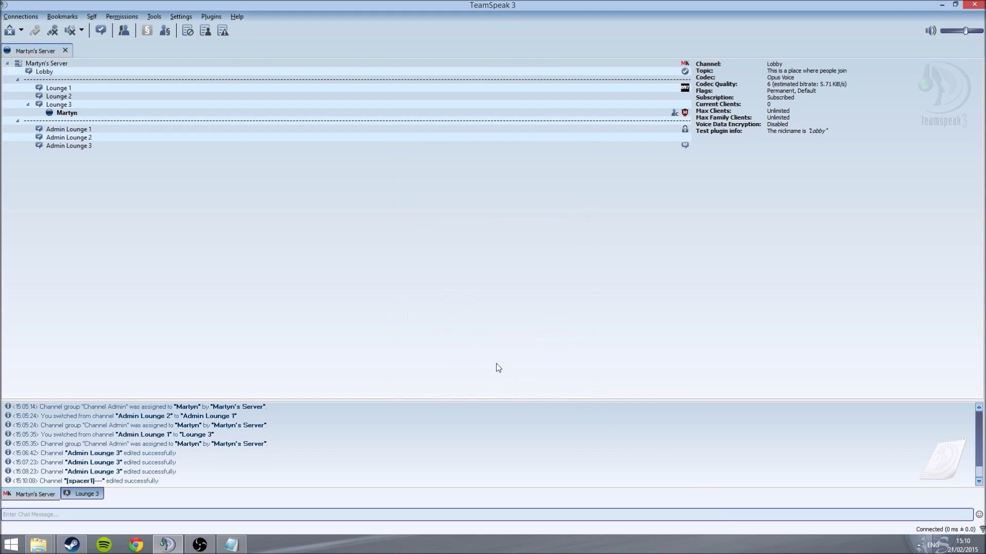
pyautogui.doubleClick(274, 132)
# Step: Review Admin Lounge 3's Advanced, Permissions, Audio and Standard tabs, then close without saving
pyautogui.click(288, 112)
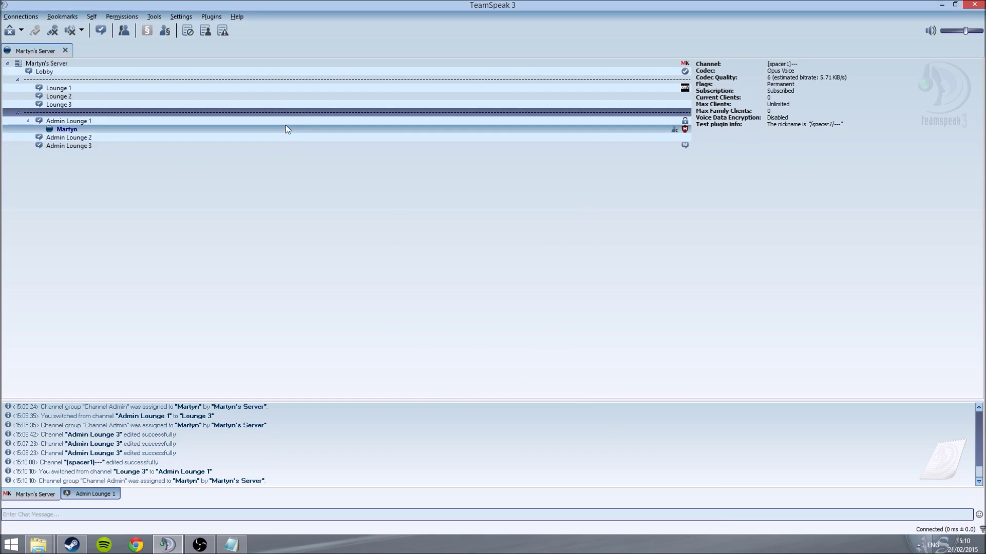
pyautogui.rightClick(278, 147)
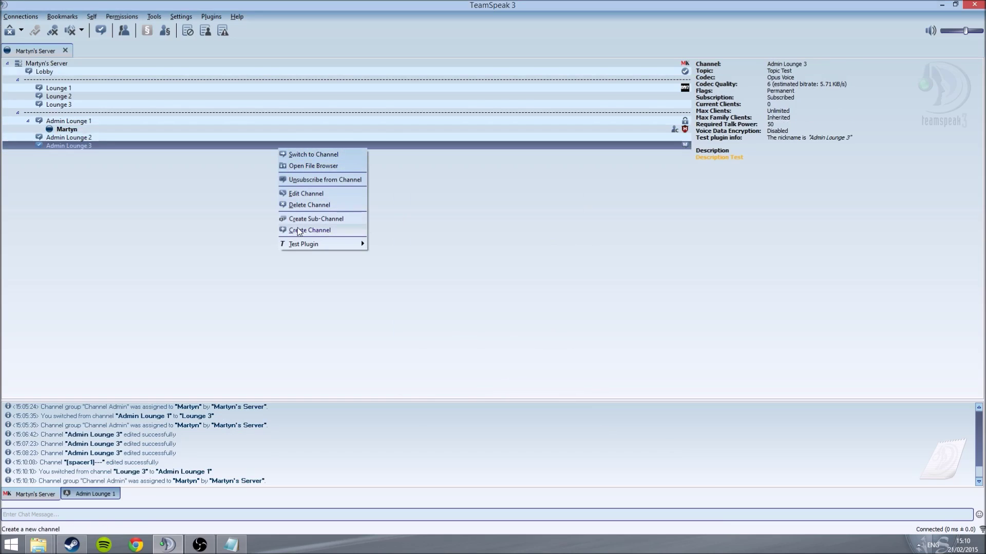
pyautogui.click(306, 196)
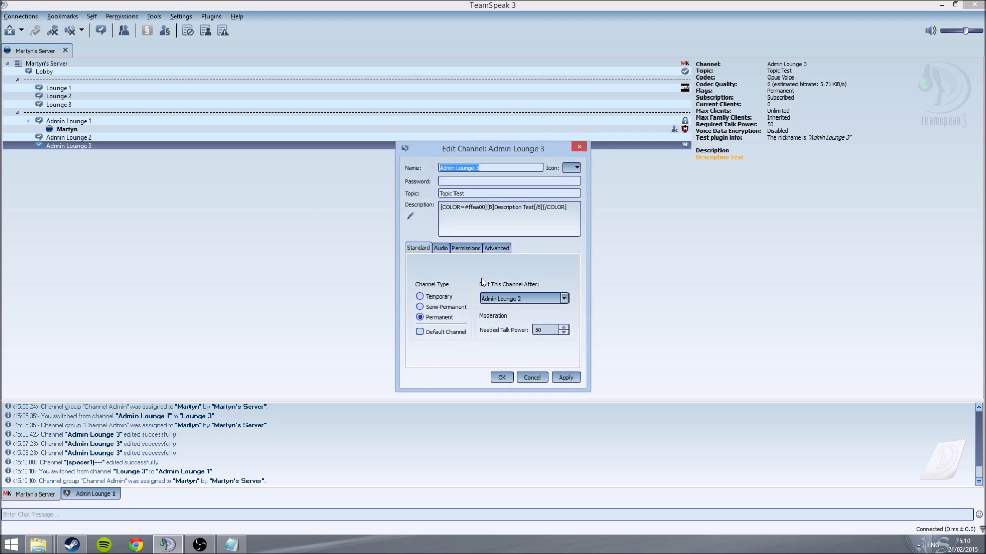
pyautogui.click(494, 249)
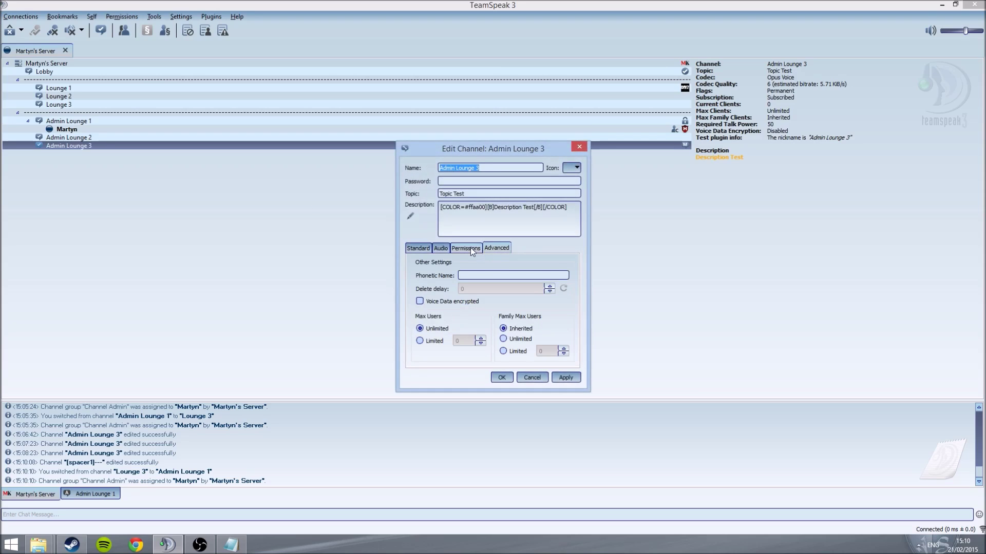
pyautogui.click(470, 247)
pyautogui.click(442, 249)
pyautogui.click(420, 249)
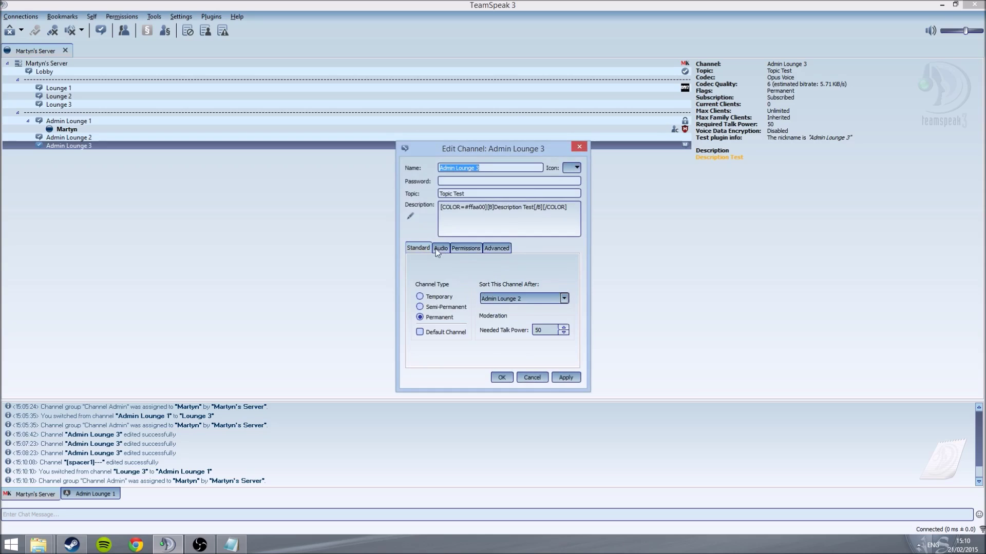
pyautogui.click(586, 147)
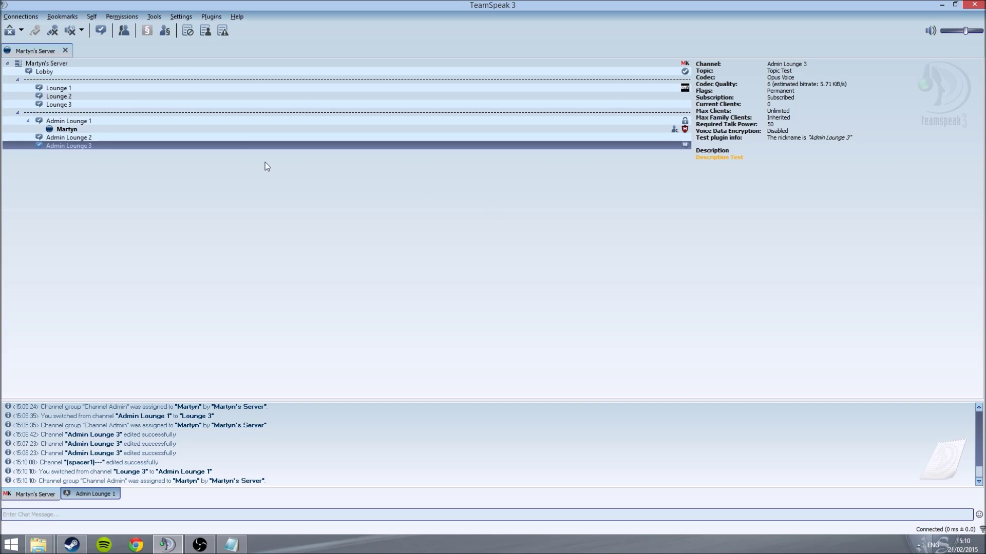
pyautogui.click(272, 79)
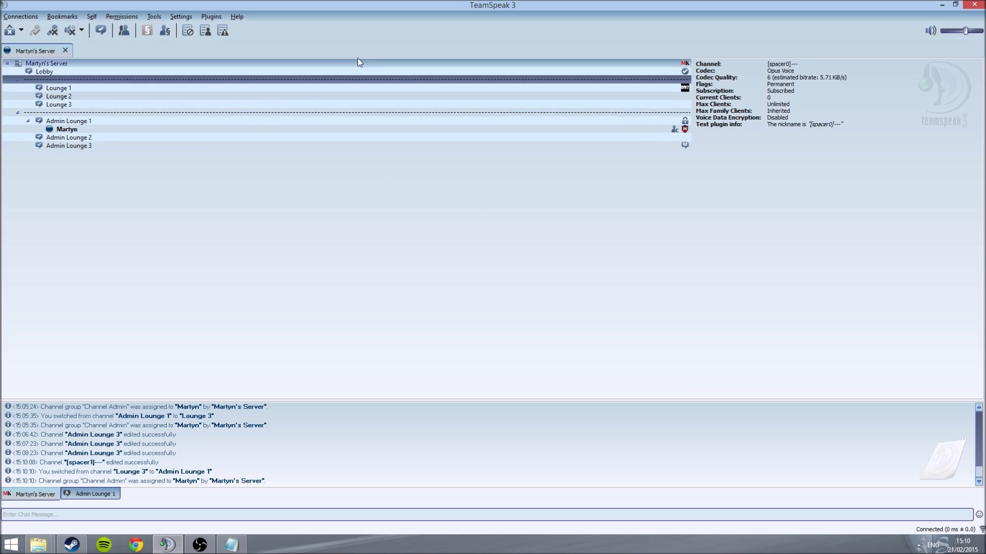
# Step: Create a new spacer channel named '[spacer0]...' from the server's context menu
pyautogui.click(330, 63)
pyautogui.rightClick(330, 63)
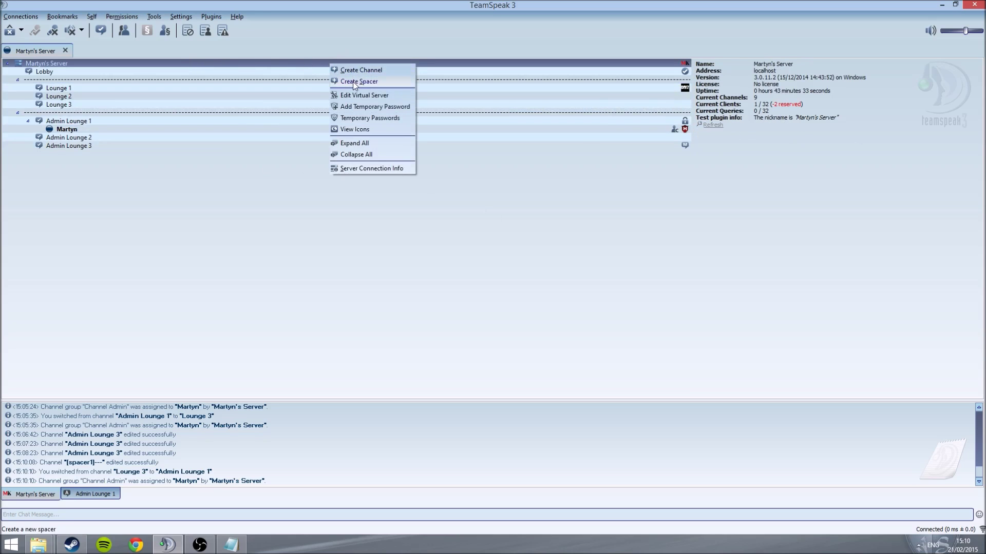
pyautogui.click(353, 81)
pyautogui.click(463, 167)
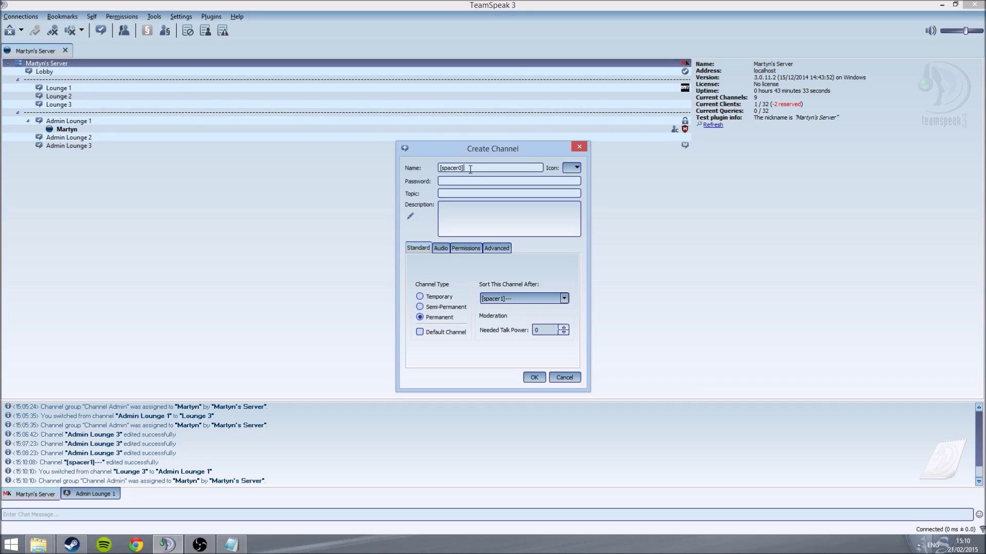
pyautogui.moveTo(485, 168)
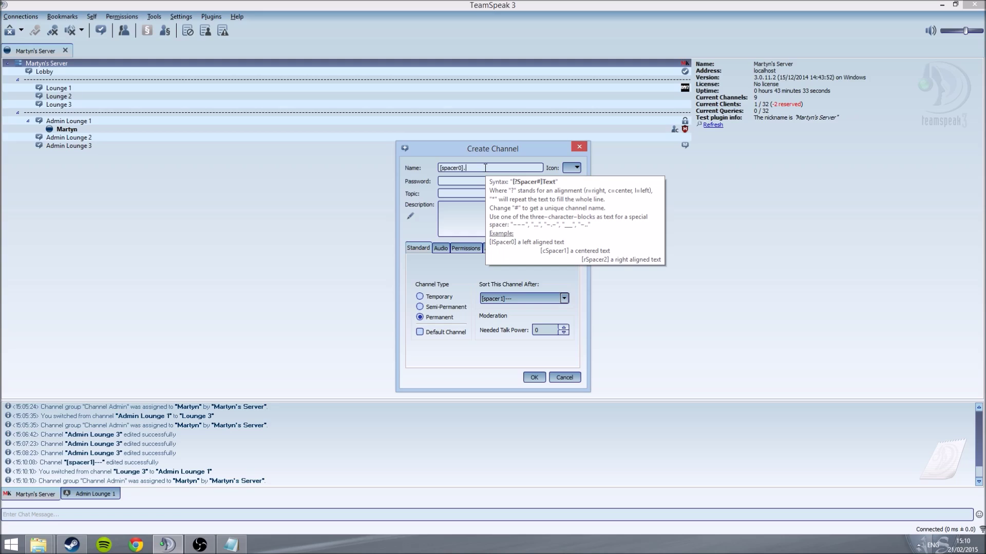
pyautogui.click(534, 377)
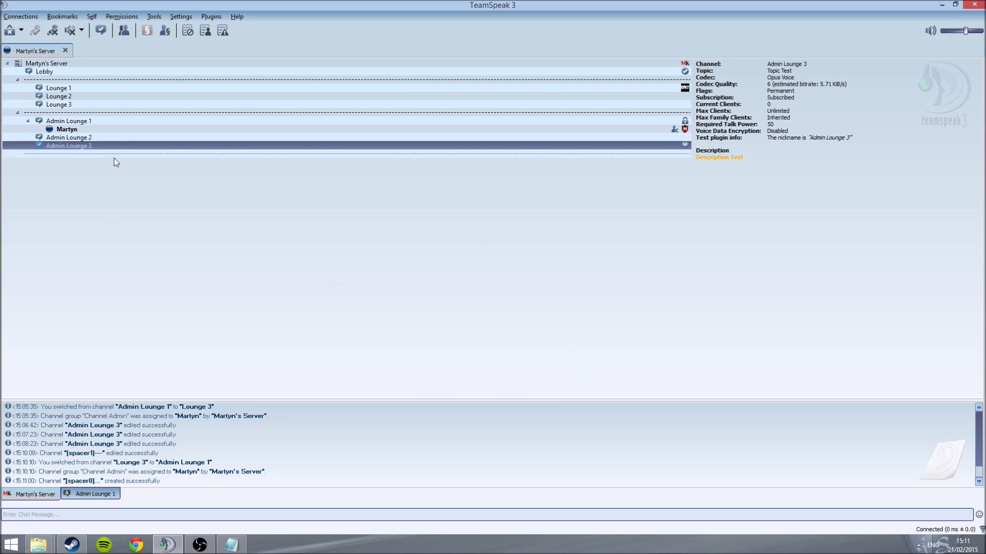
pyautogui.click(221, 138)
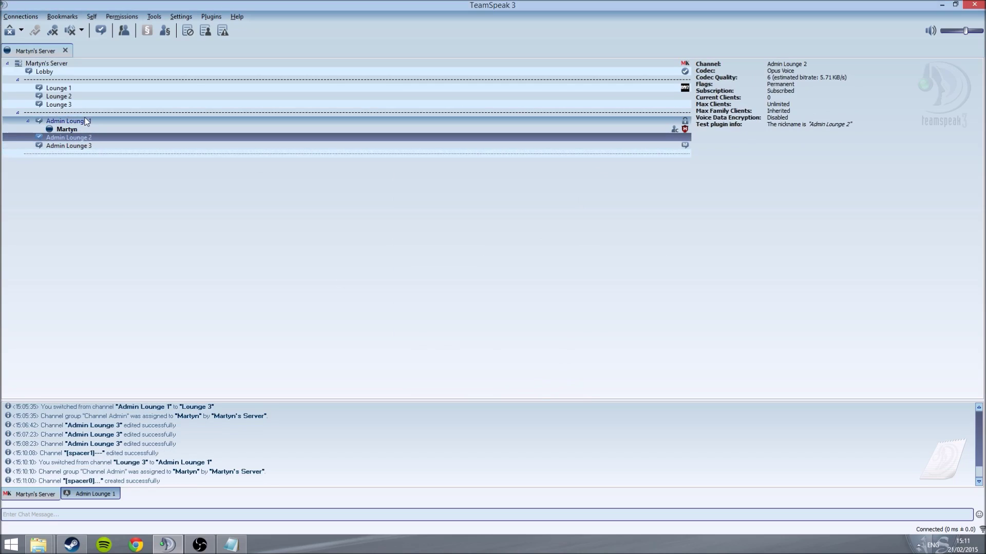
pyautogui.click(241, 81)
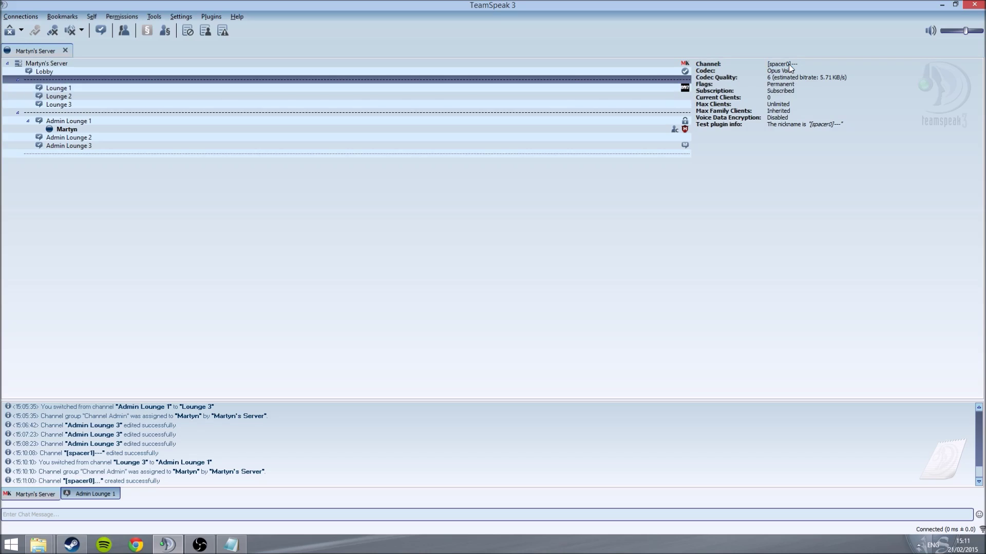
pyautogui.click(629, 111)
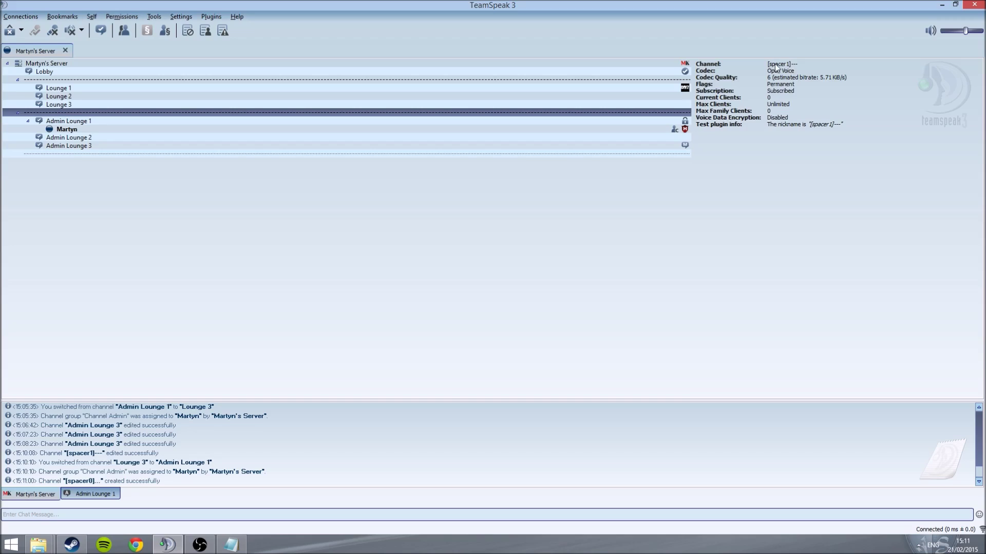
pyautogui.click(668, 79)
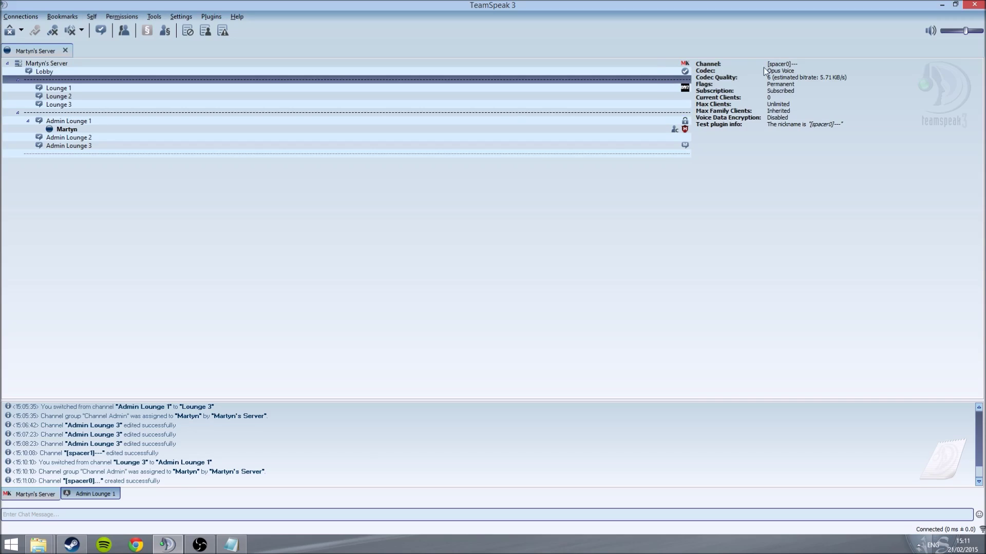
pyautogui.click(679, 113)
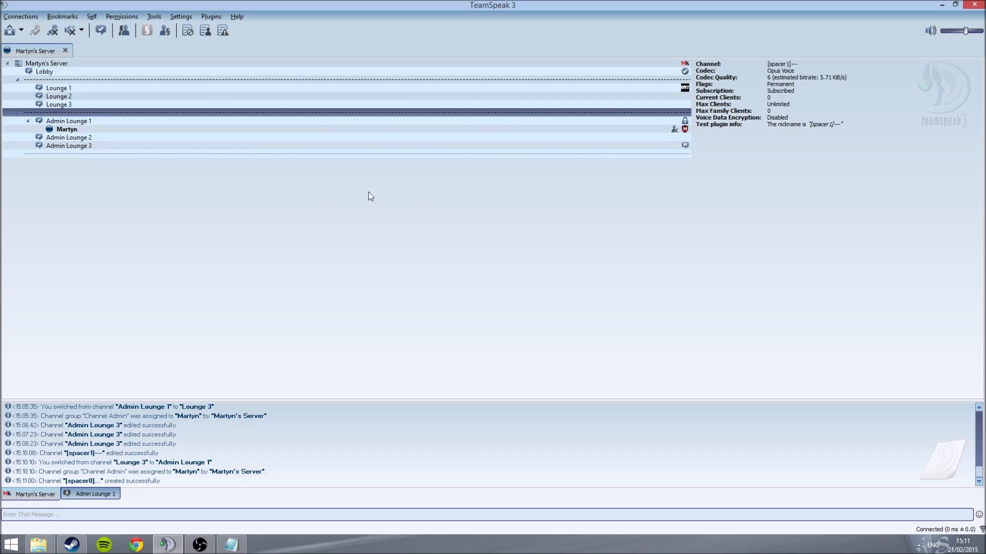
pyautogui.click(375, 64)
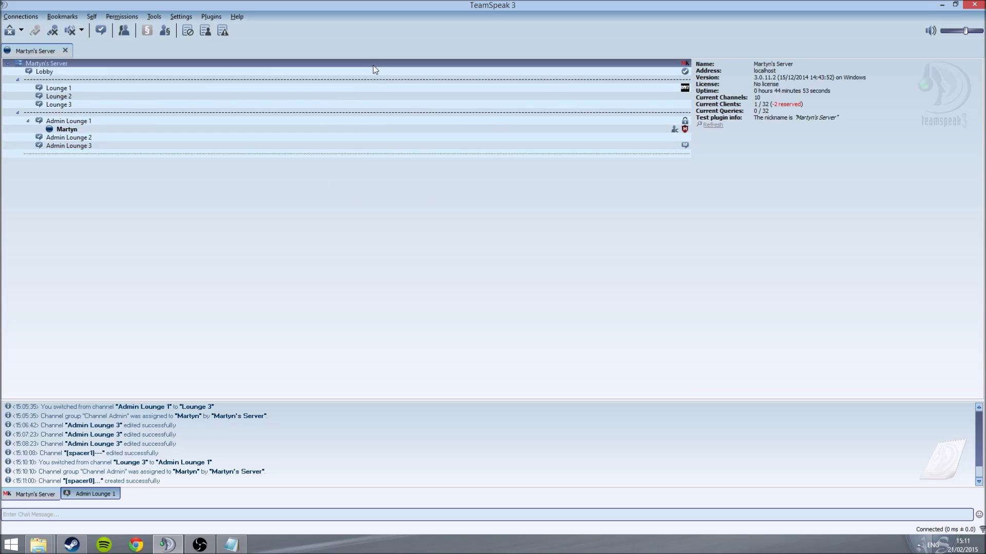
# Step: Open Admin Lounge 1's channel file browser and move it to the middle of the screen
pyautogui.rightClick(365, 80)
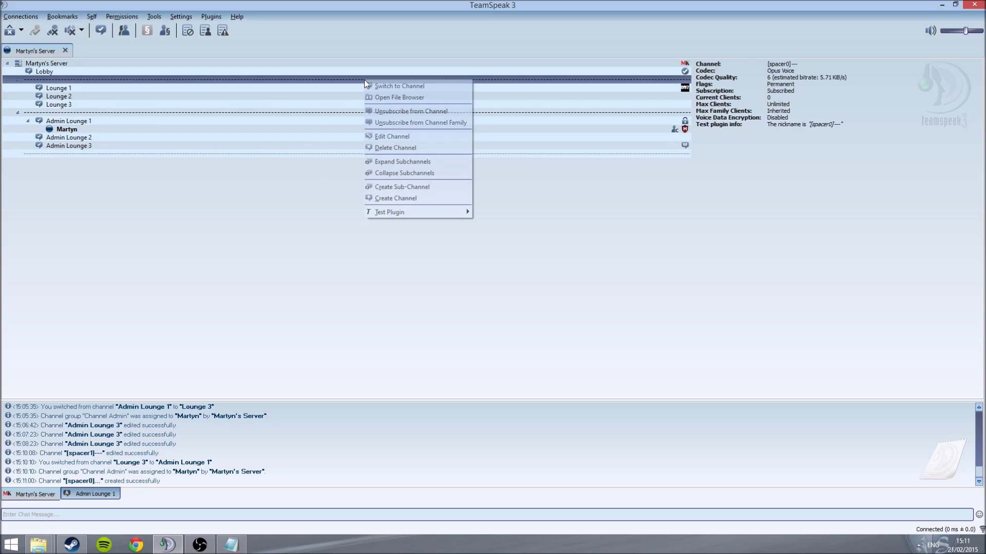
pyautogui.rightClick(279, 124)
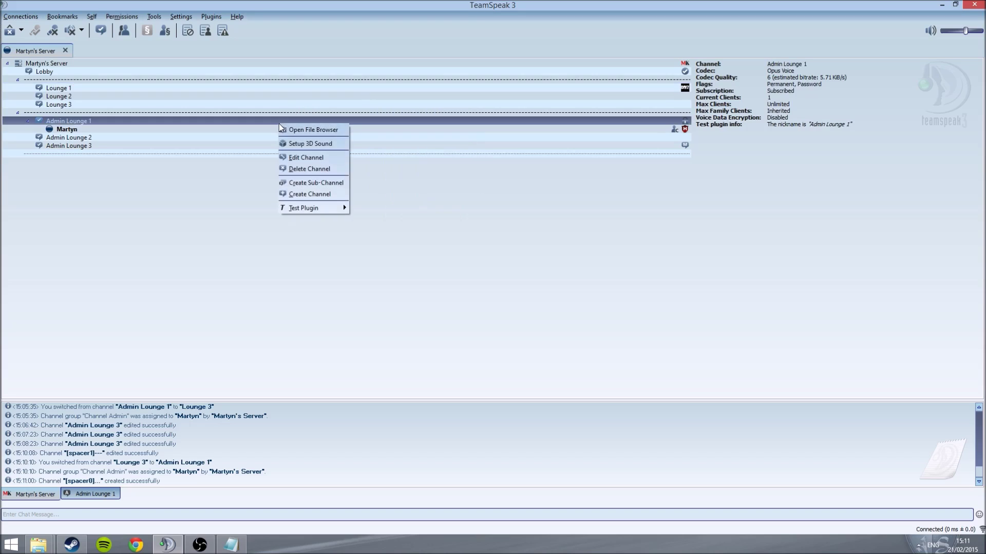
pyautogui.click(287, 132)
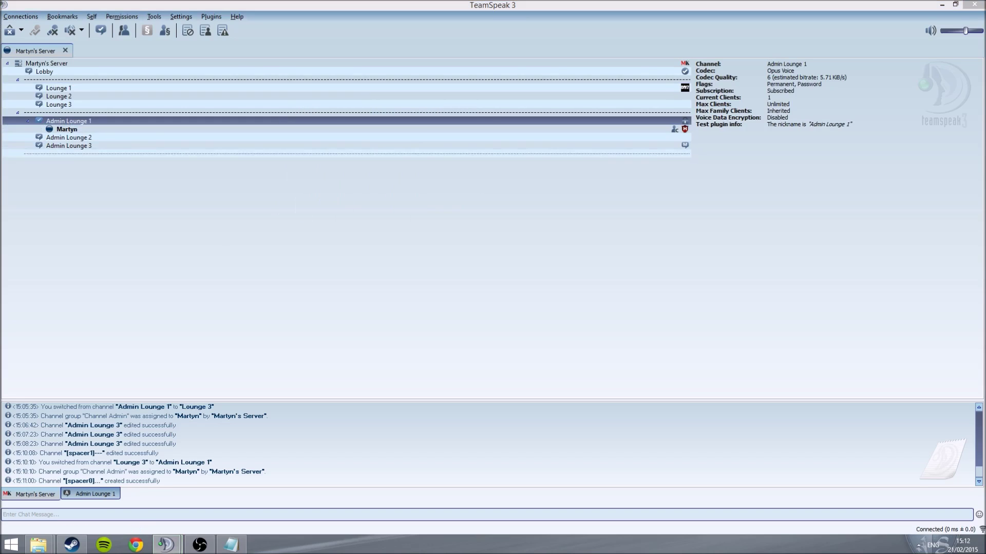
pyautogui.moveTo(291, 127); pyautogui.dragTo(551, 184)
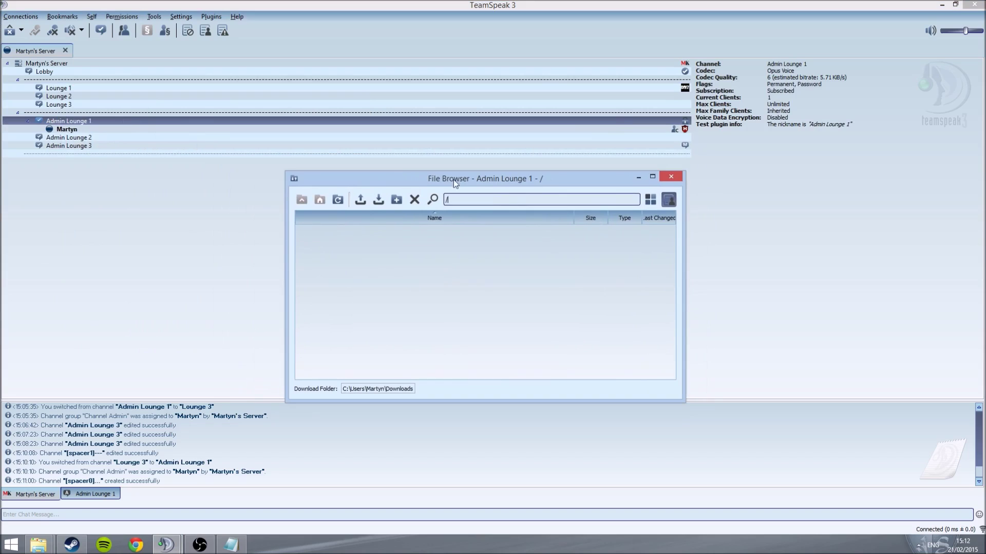
# Step: Upload M16.png (59.52 KiB) to the channel, then close the transfer and file browser windows
pyautogui.rightClick(367, 240)
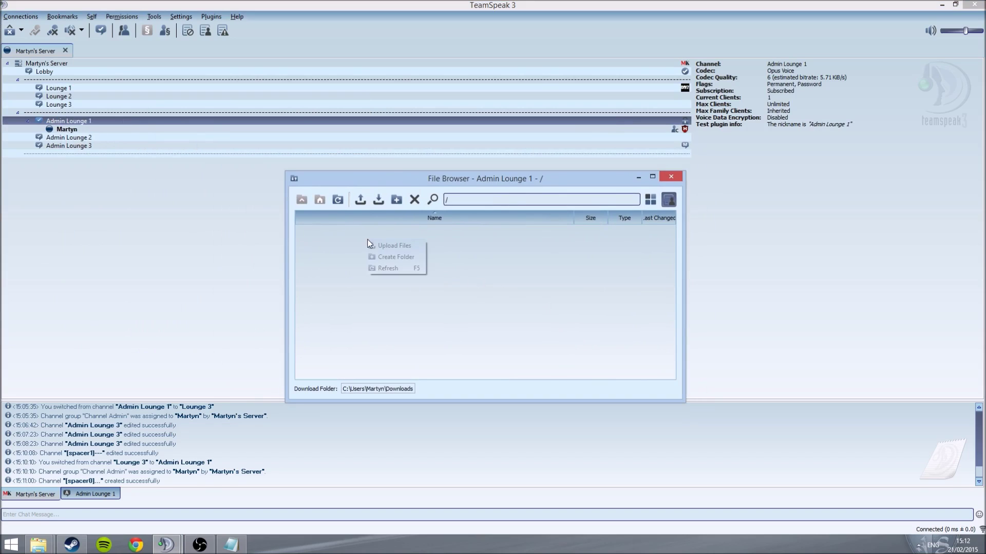
pyautogui.click(378, 245)
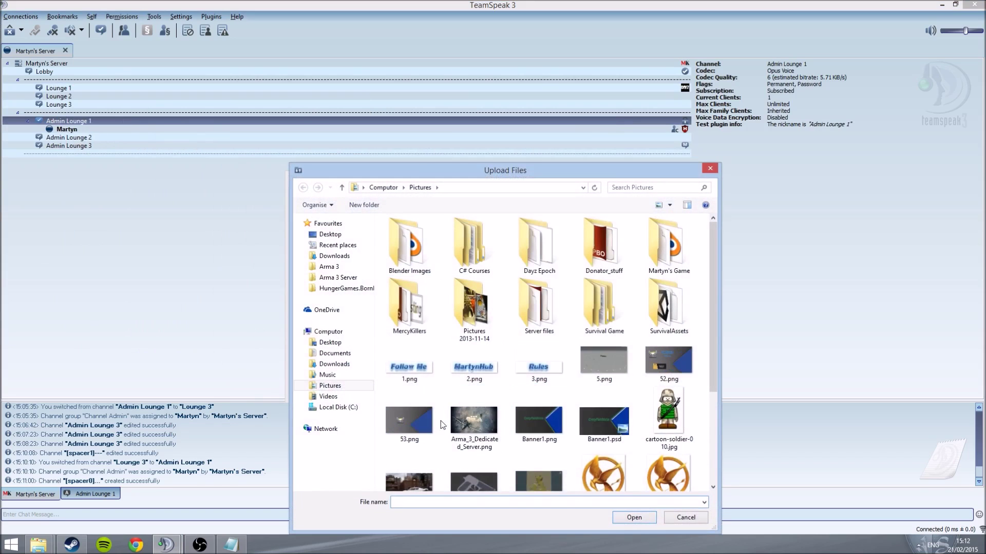
pyautogui.click(598, 475)
pyautogui.scroll(-2, 595, 470)
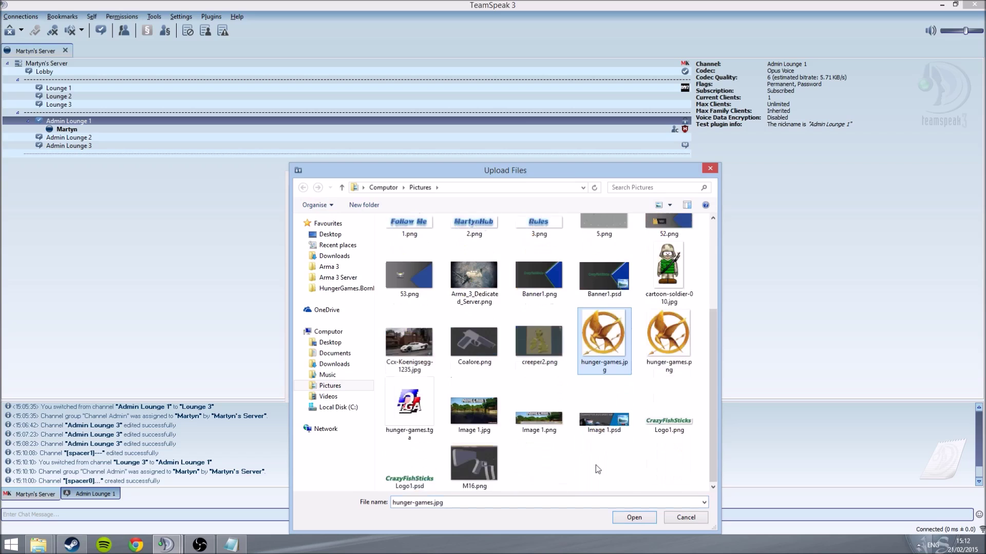
pyautogui.doubleClick(464, 452)
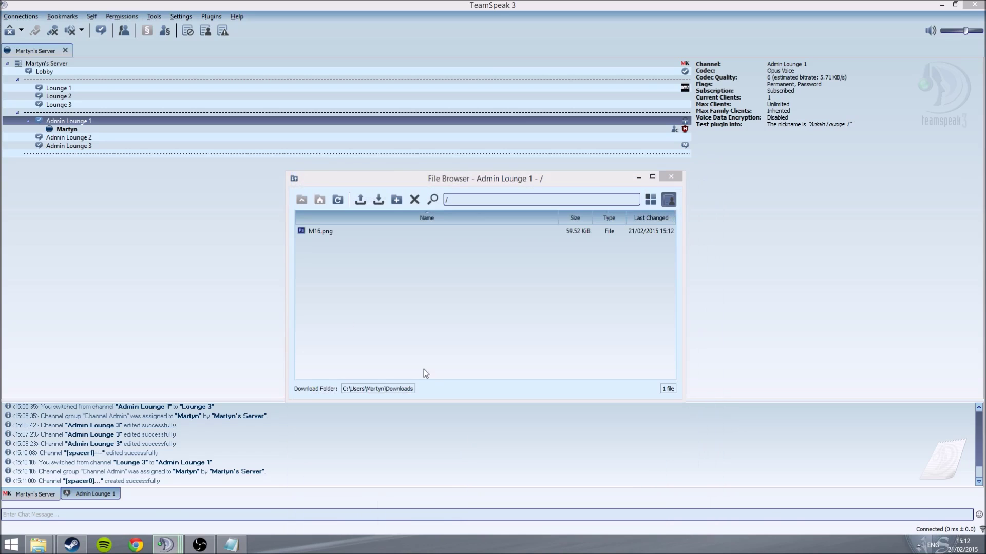
pyautogui.moveTo(167, 174); pyautogui.dragTo(572, 306)
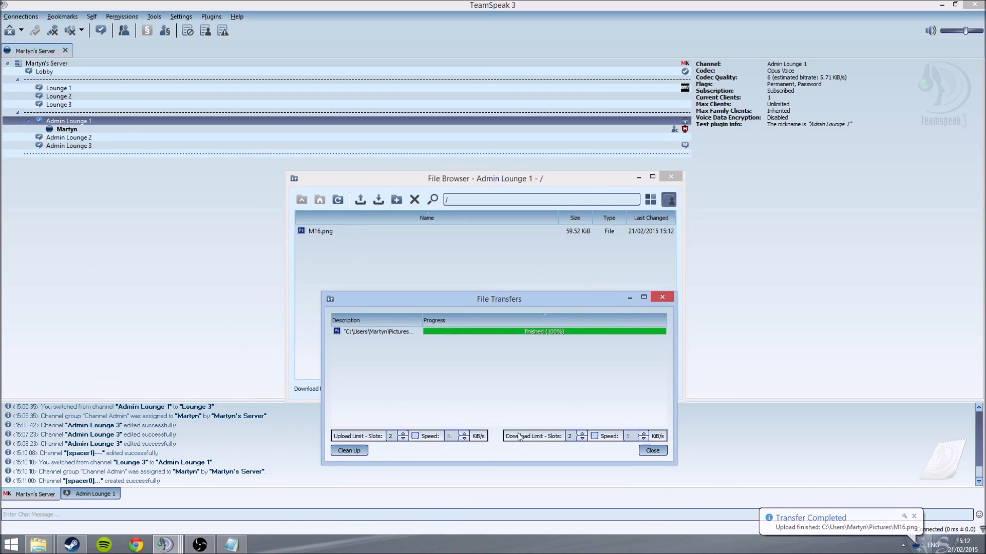
pyautogui.click(661, 301)
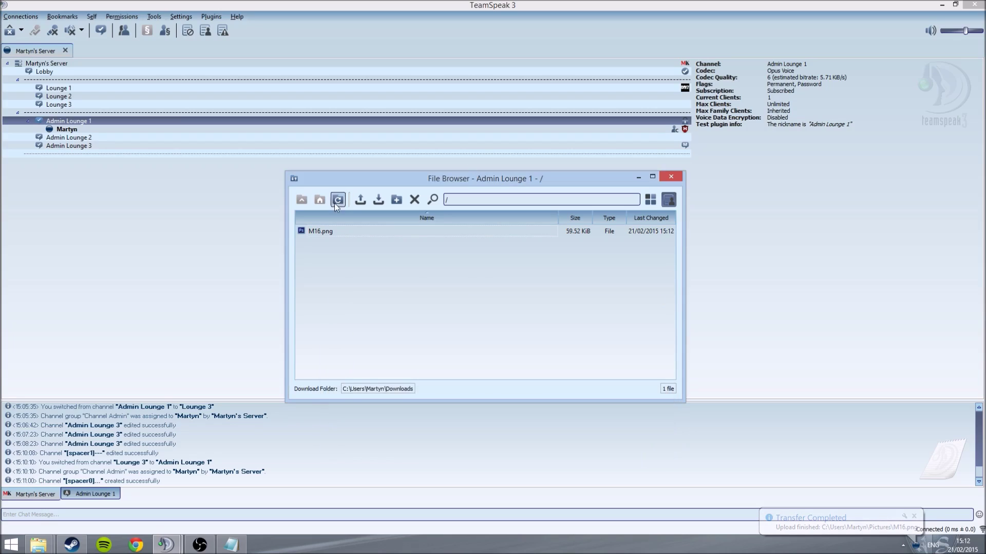
pyautogui.click(408, 232)
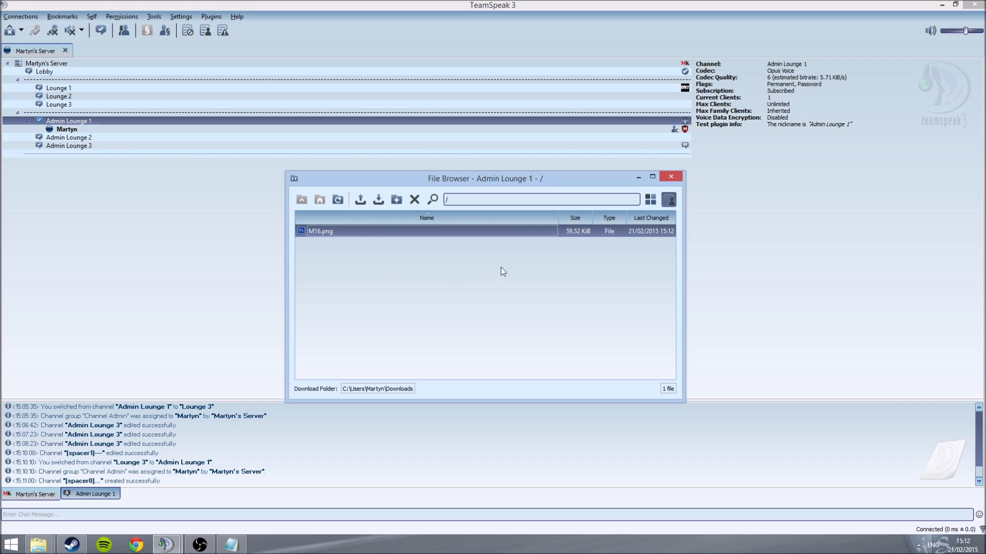
pyautogui.click(668, 179)
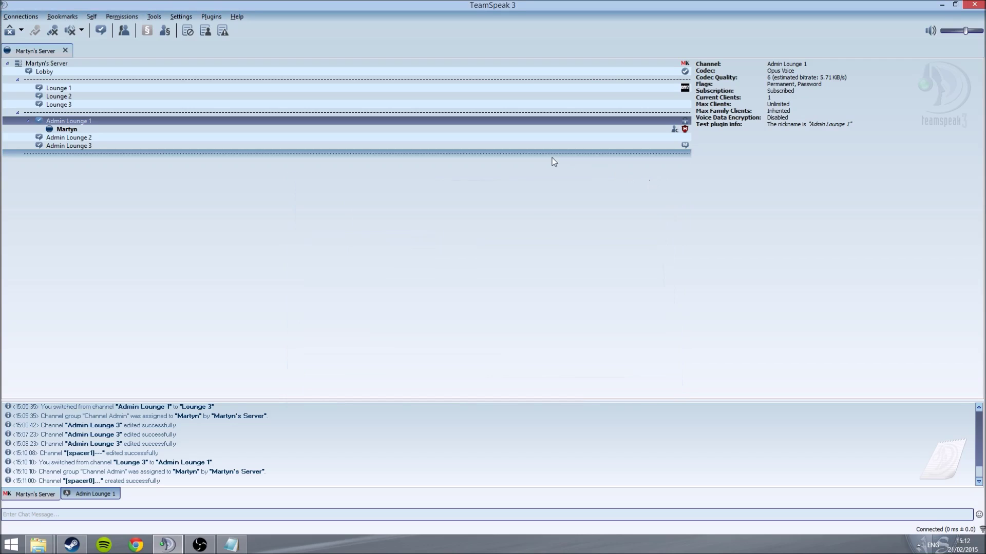